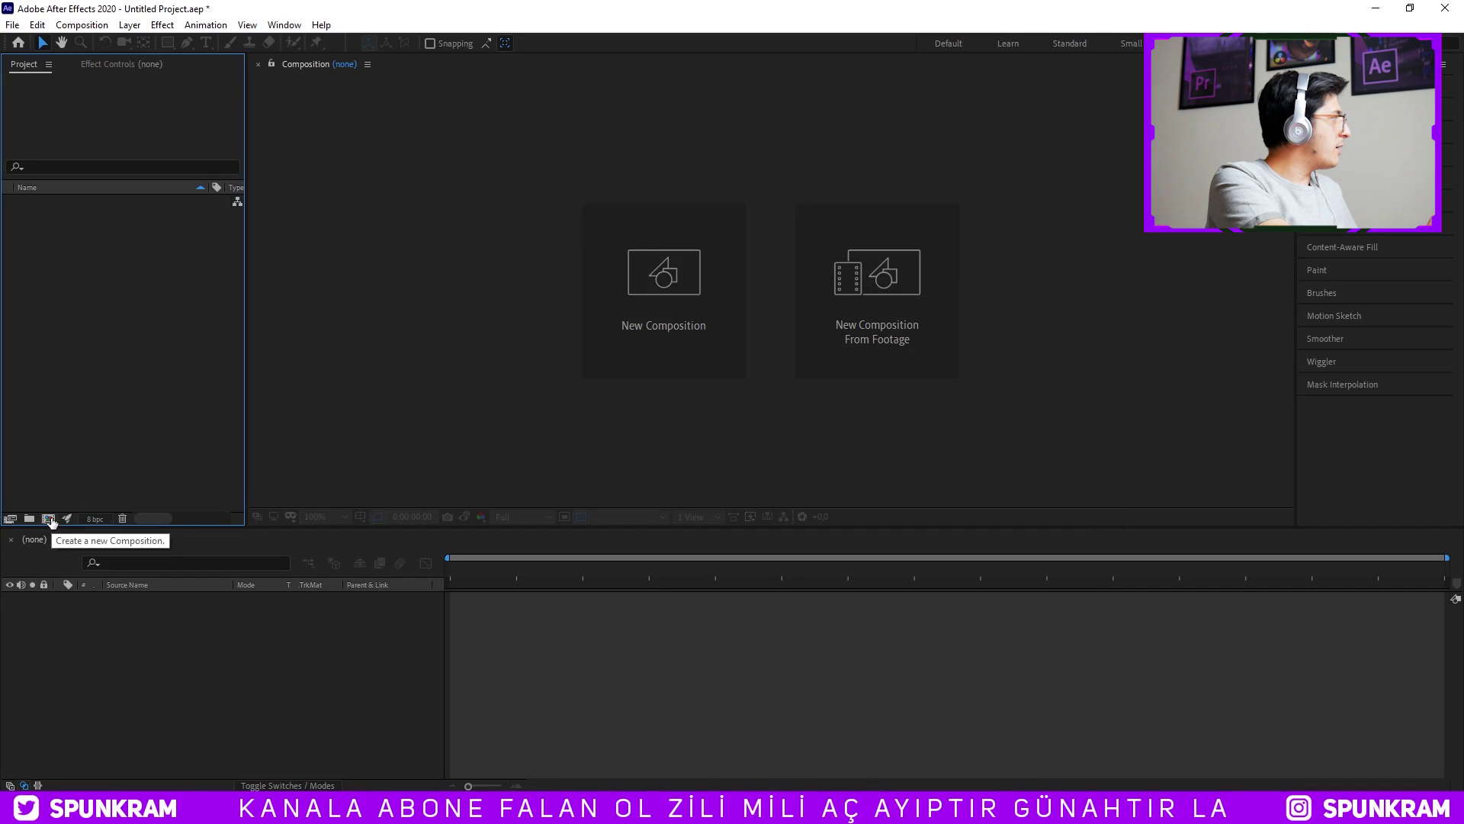
Make a new 'Among Us' composition at 1080×1920, 30 fps, lasting 0:00:05:00.
{"action": "left_click", "coordinate": [49, 519]}
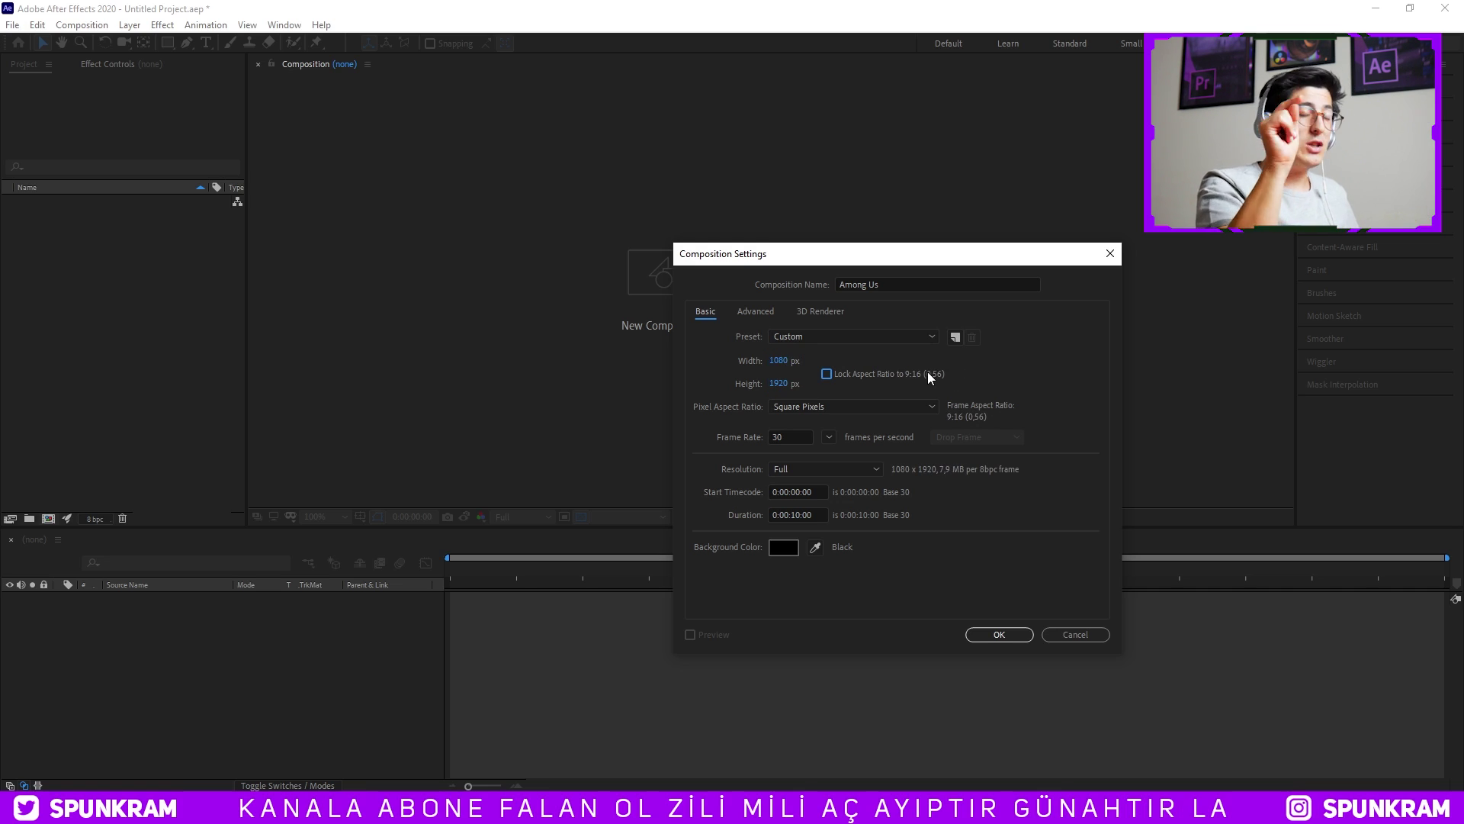
{"action": "left_click", "coordinate": [715, 435]}
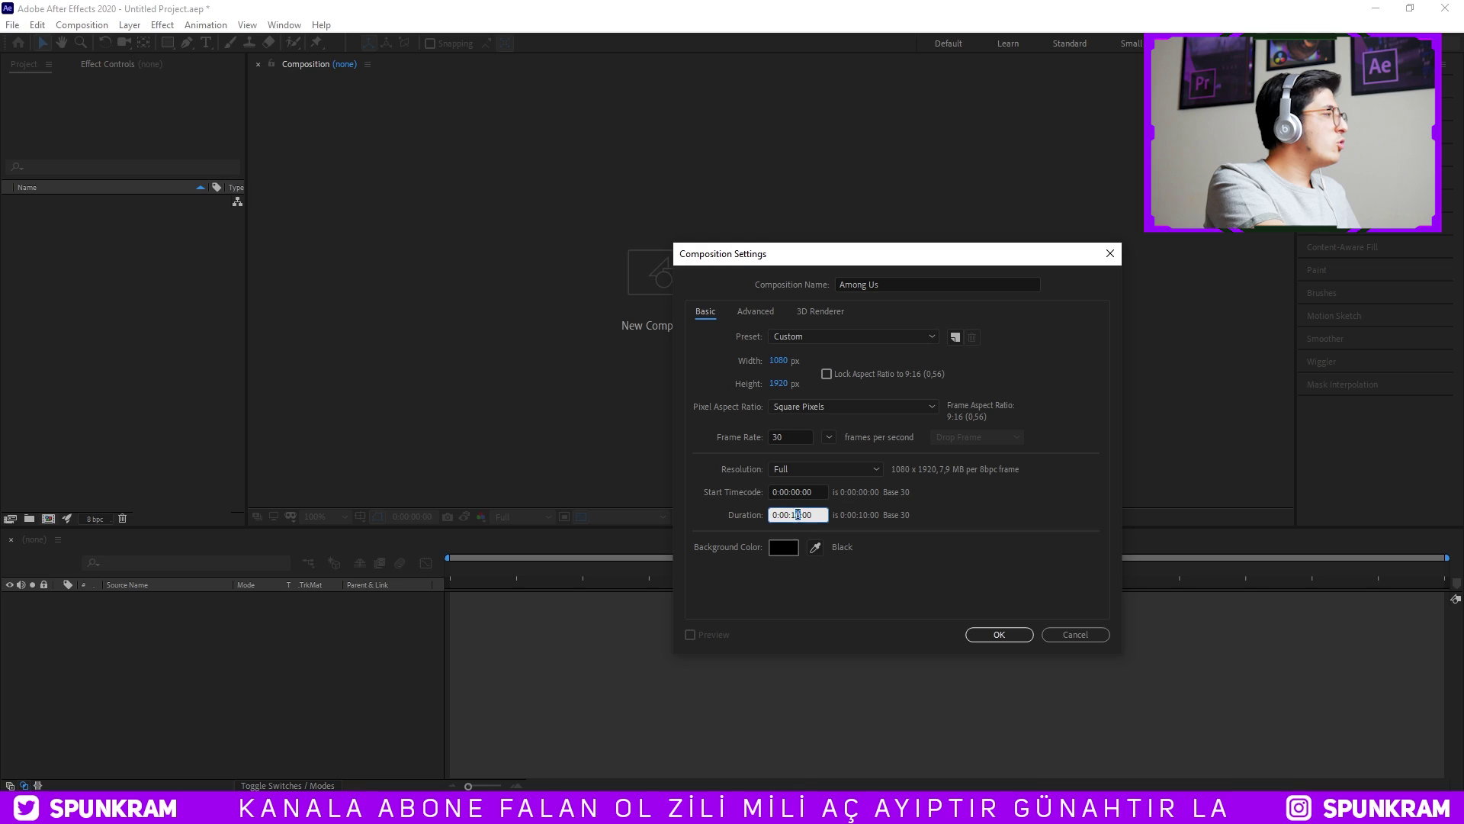
{"action": "left_click", "coordinate": [978, 633]}
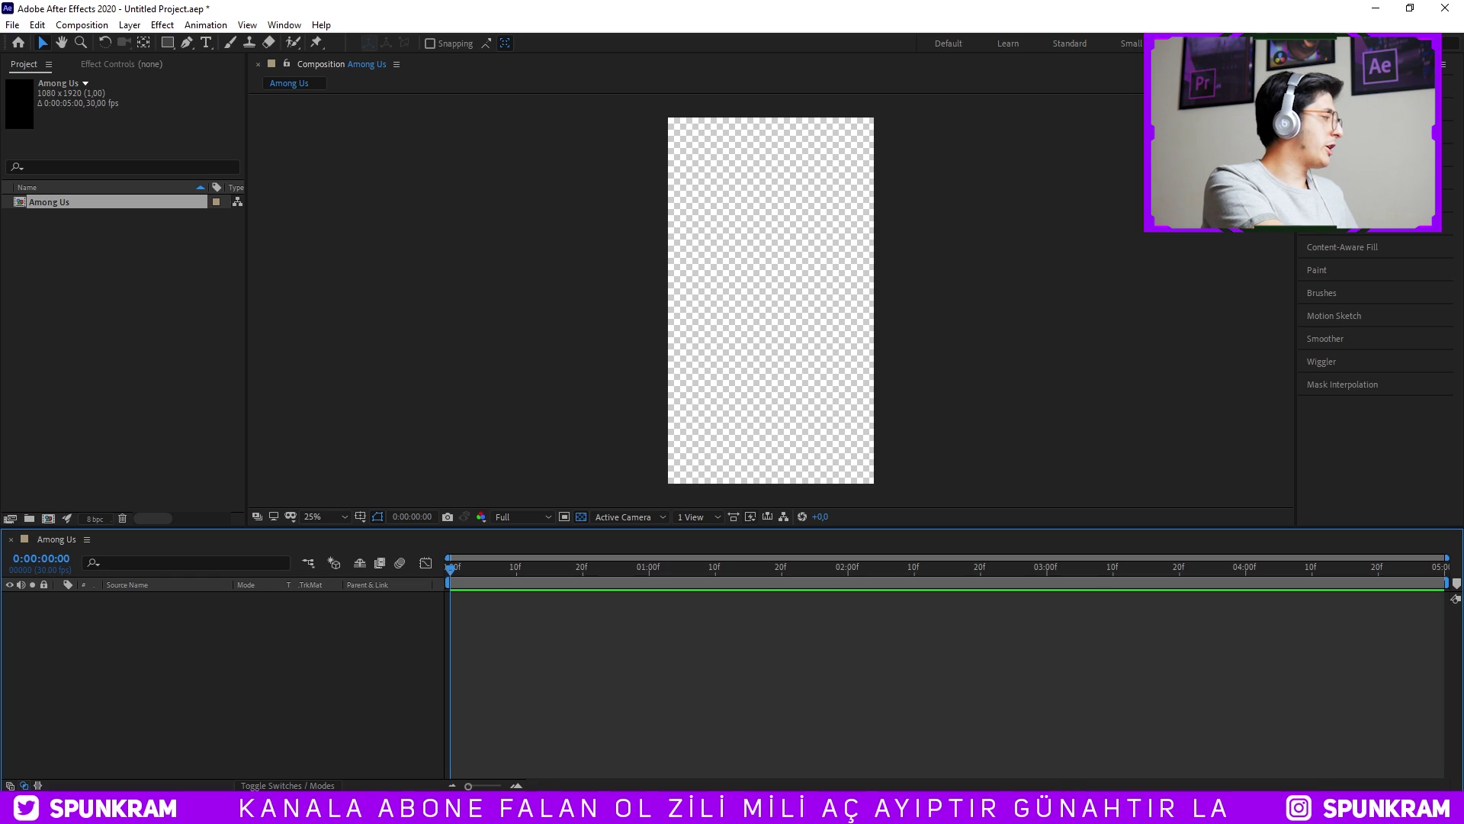
Import the BG video, sound effect and crewmate image from the Among Us folder, and place the BG video in the composition.
{"action": "key", "text": "alt+Tab"}
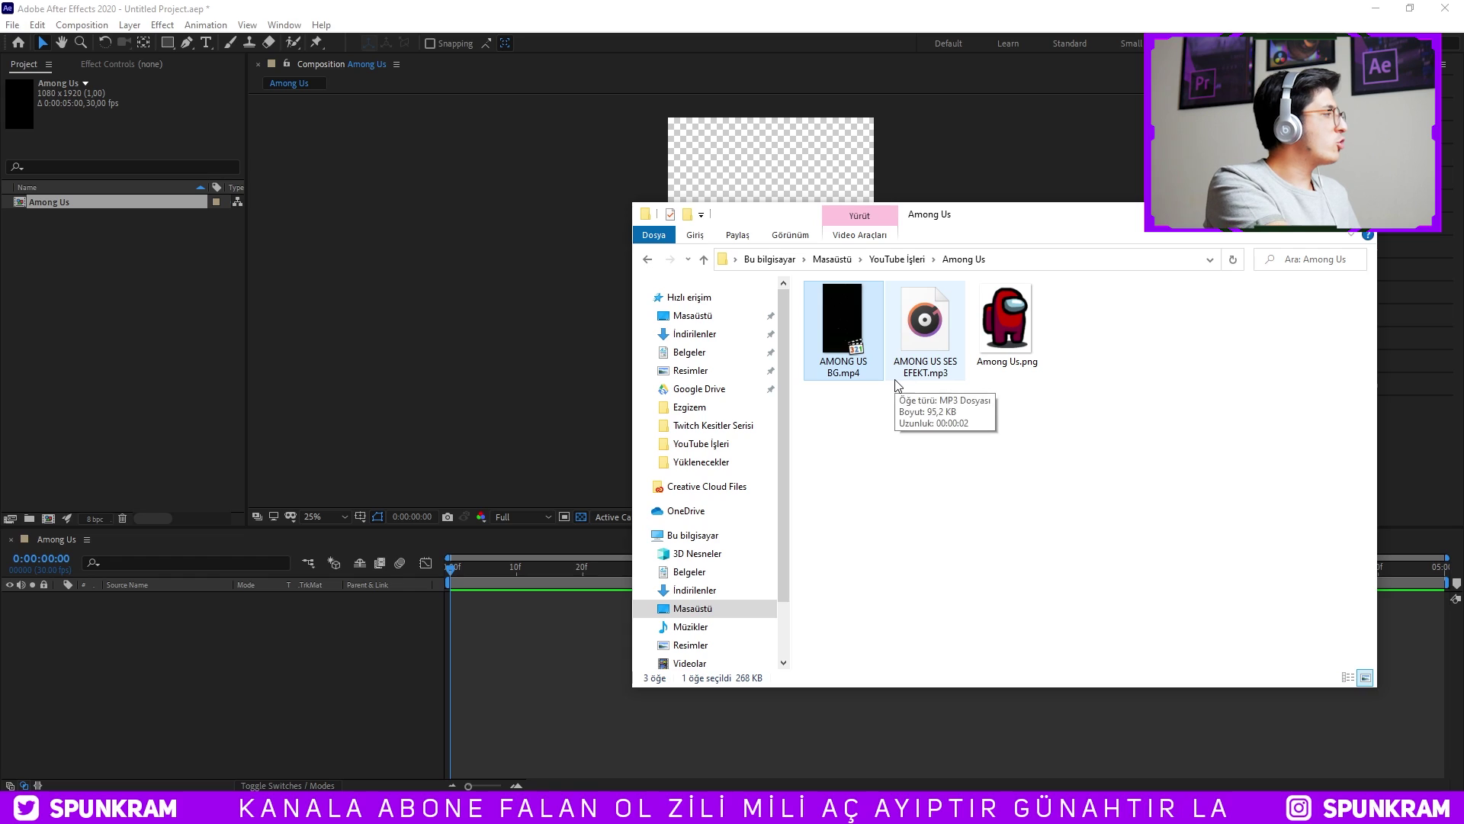
{"action": "left_click_drag", "start_coordinate": [1084, 430], "coordinate": [794, 276]}
{"action": "left_click_drag", "start_coordinate": [815, 454], "coordinate": [1065, 280]}
{"action": "left_click_drag", "start_coordinate": [1098, 357], "coordinate": [865, 316]}
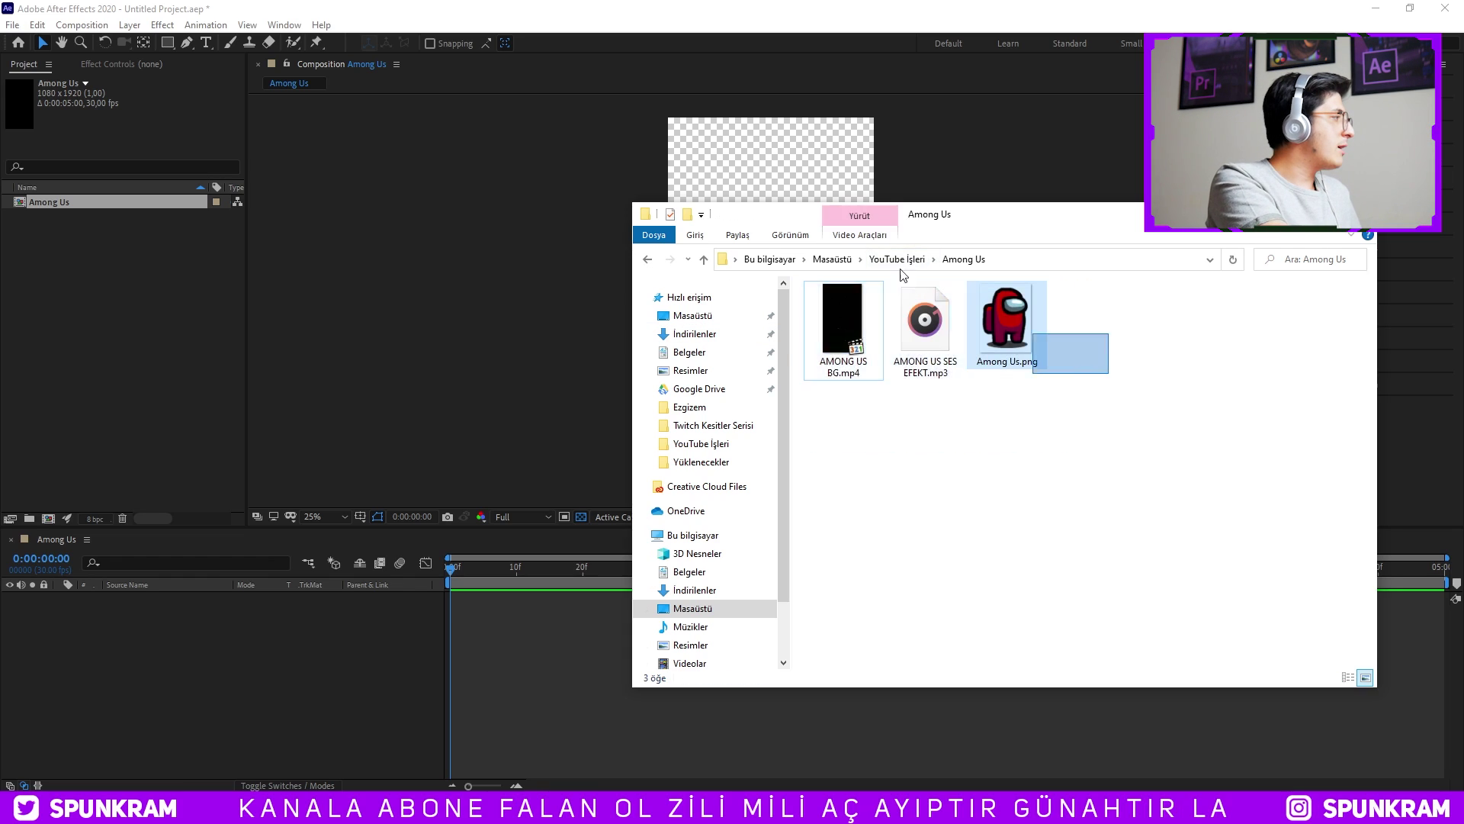
{"action": "left_click", "coordinate": [137, 328]}
{"action": "left_click_drag", "start_coordinate": [233, 290], "coordinate": [233, 289]}
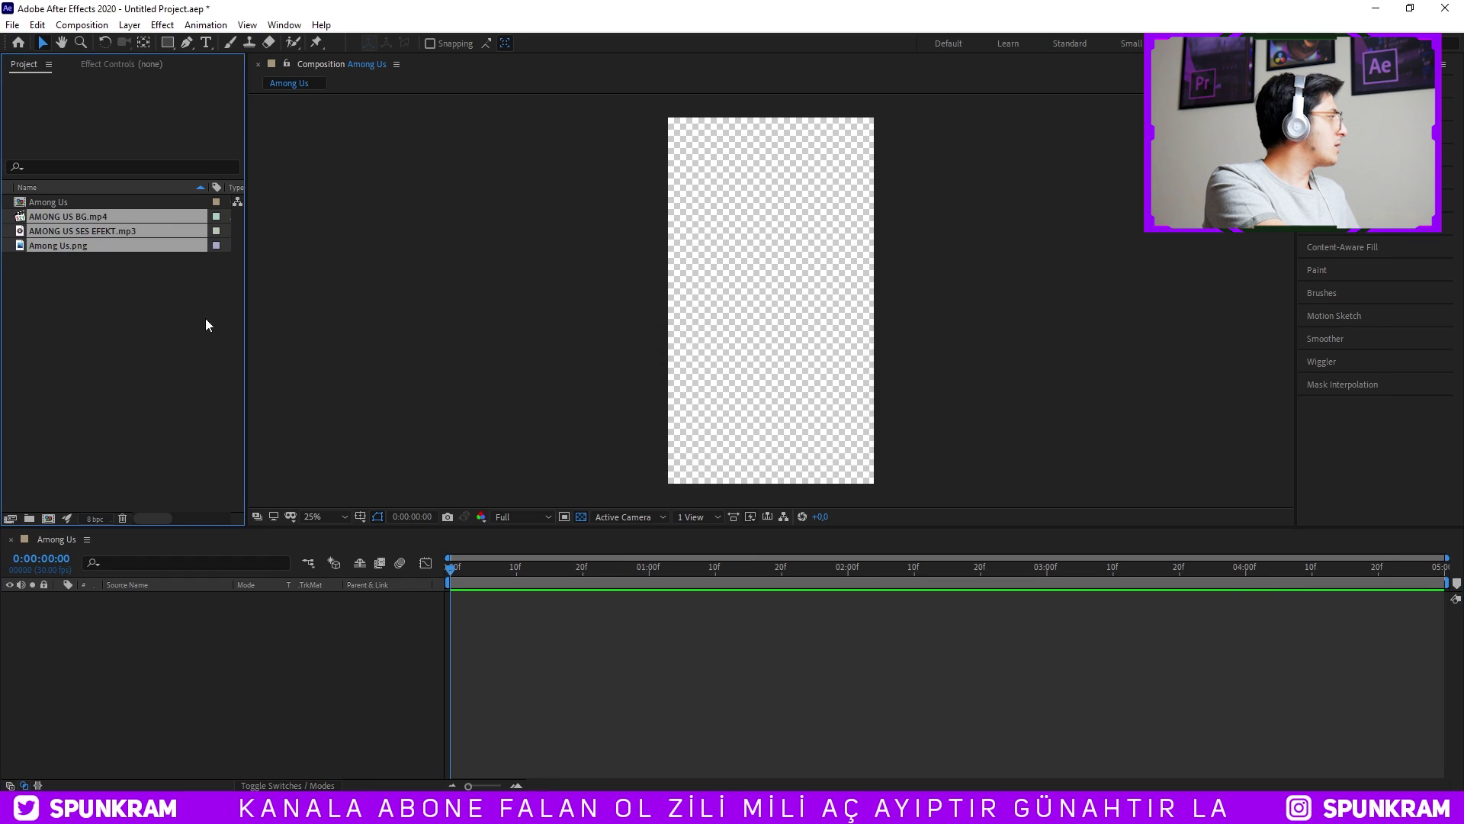
{"action": "left_click_drag", "start_coordinate": [78, 218], "coordinate": [191, 601]}
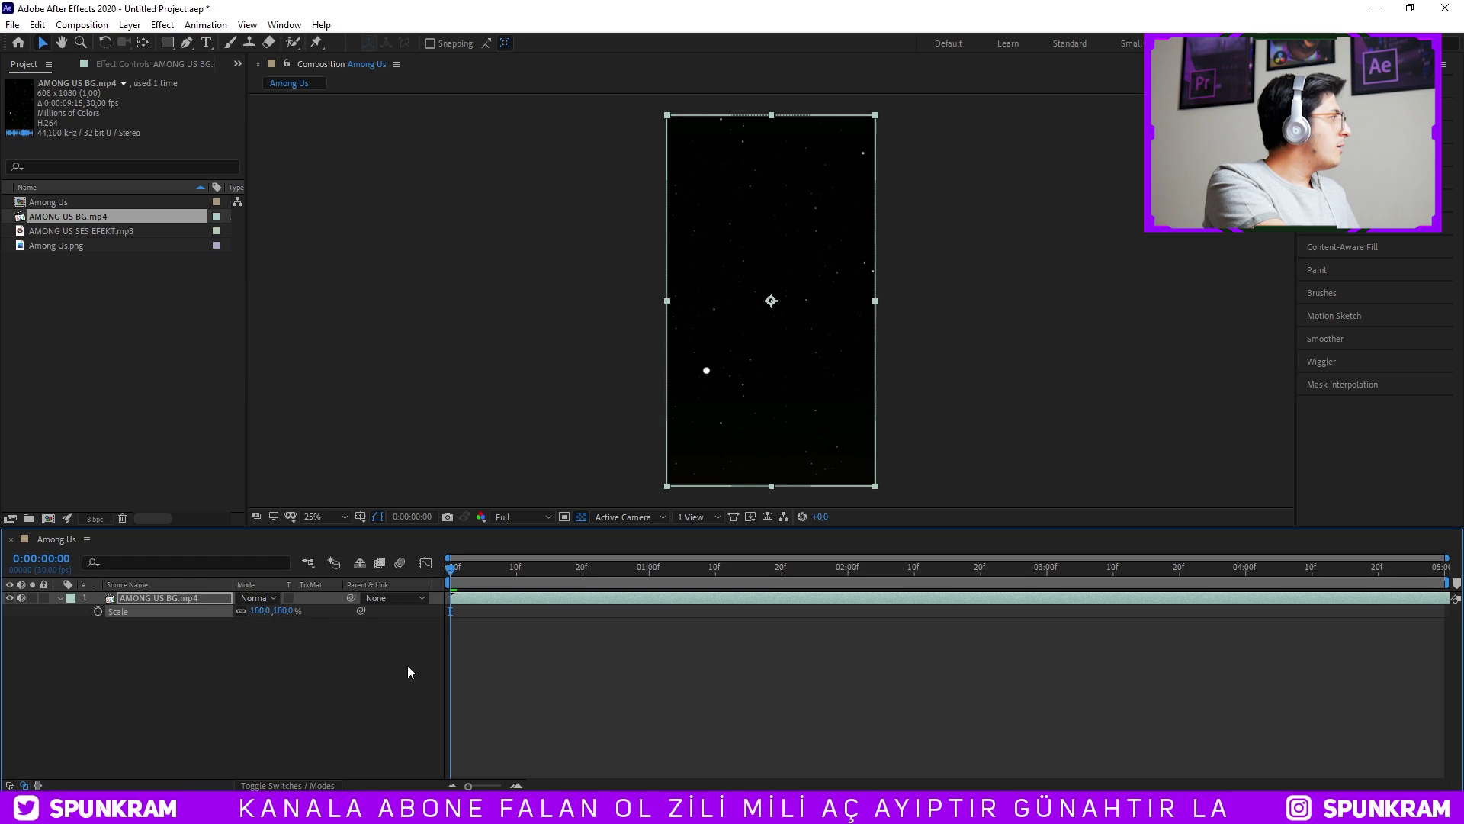
Scrub through the starry background video to check its animation.
{"action": "left_click", "coordinate": [343, 655]}
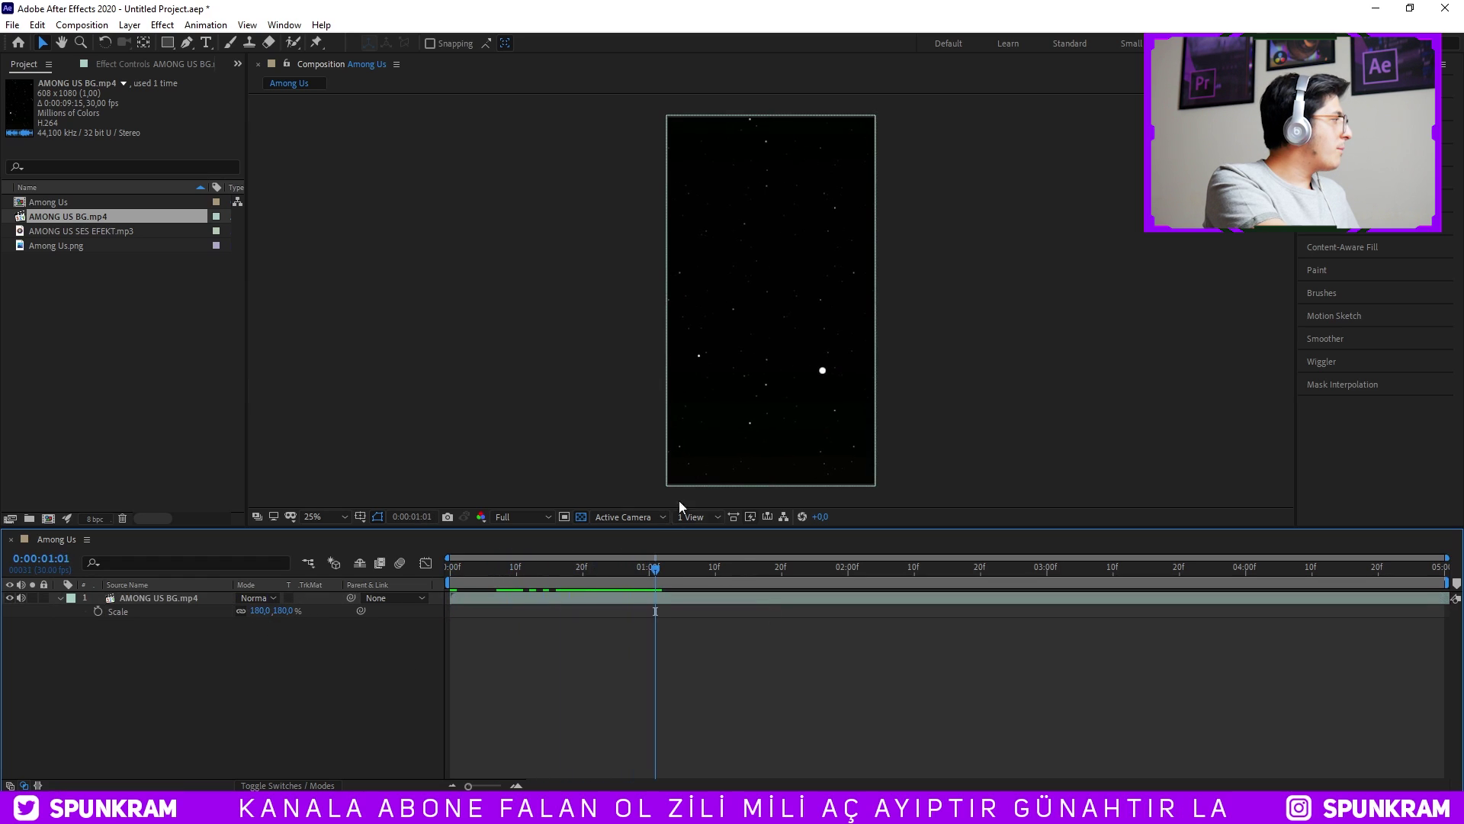
{"action": "left_click", "coordinate": [753, 409]}
{"action": "left_click_drag", "start_coordinate": [589, 568], "coordinate": [1377, 568]}
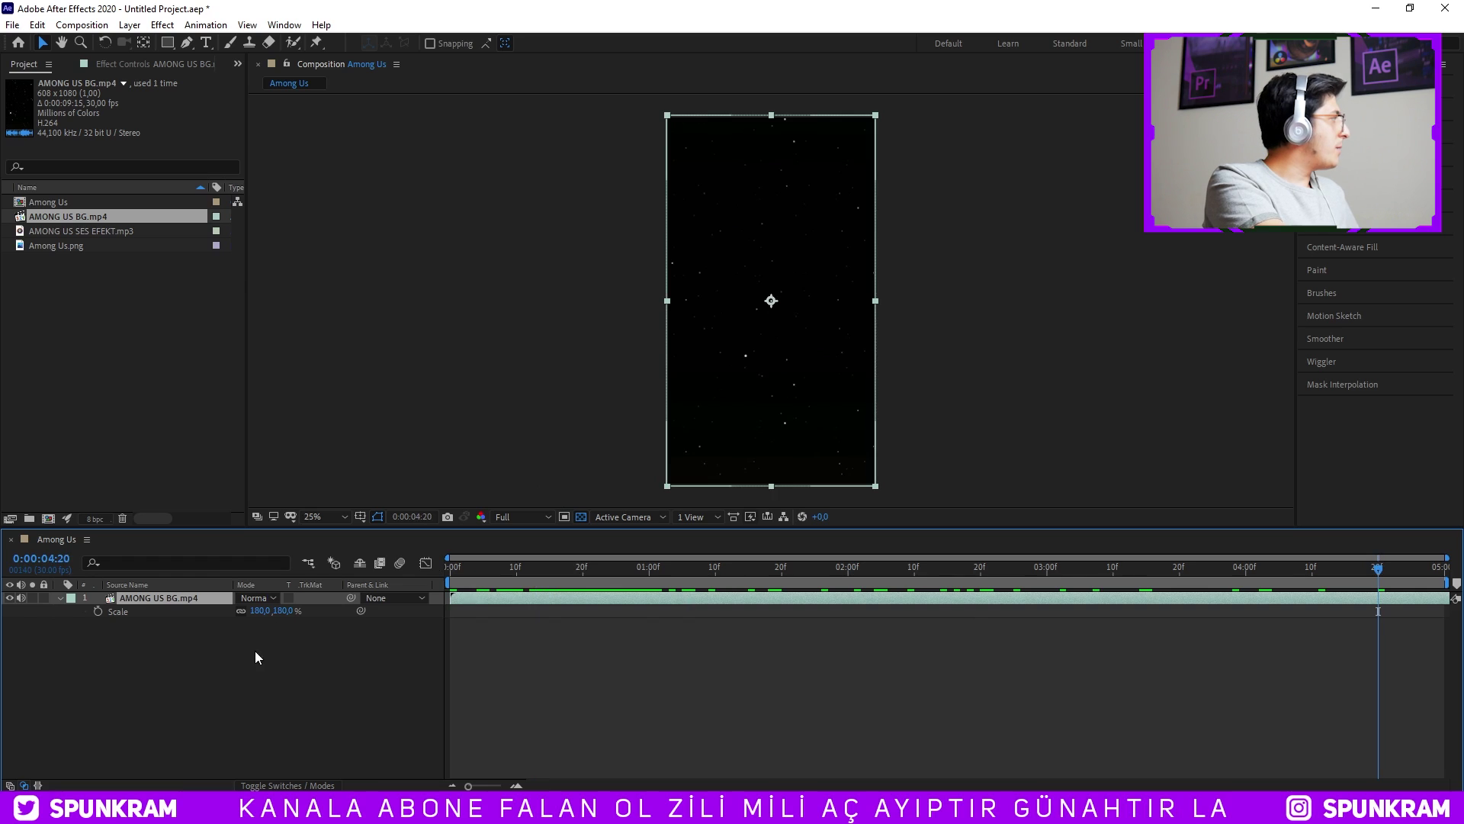
Add AMONG US SES EFEKT.mp3 as a layer starting slightly later, show its waveform, and preview.
{"action": "left_click_drag", "start_coordinate": [99, 230], "coordinate": [192, 579]}
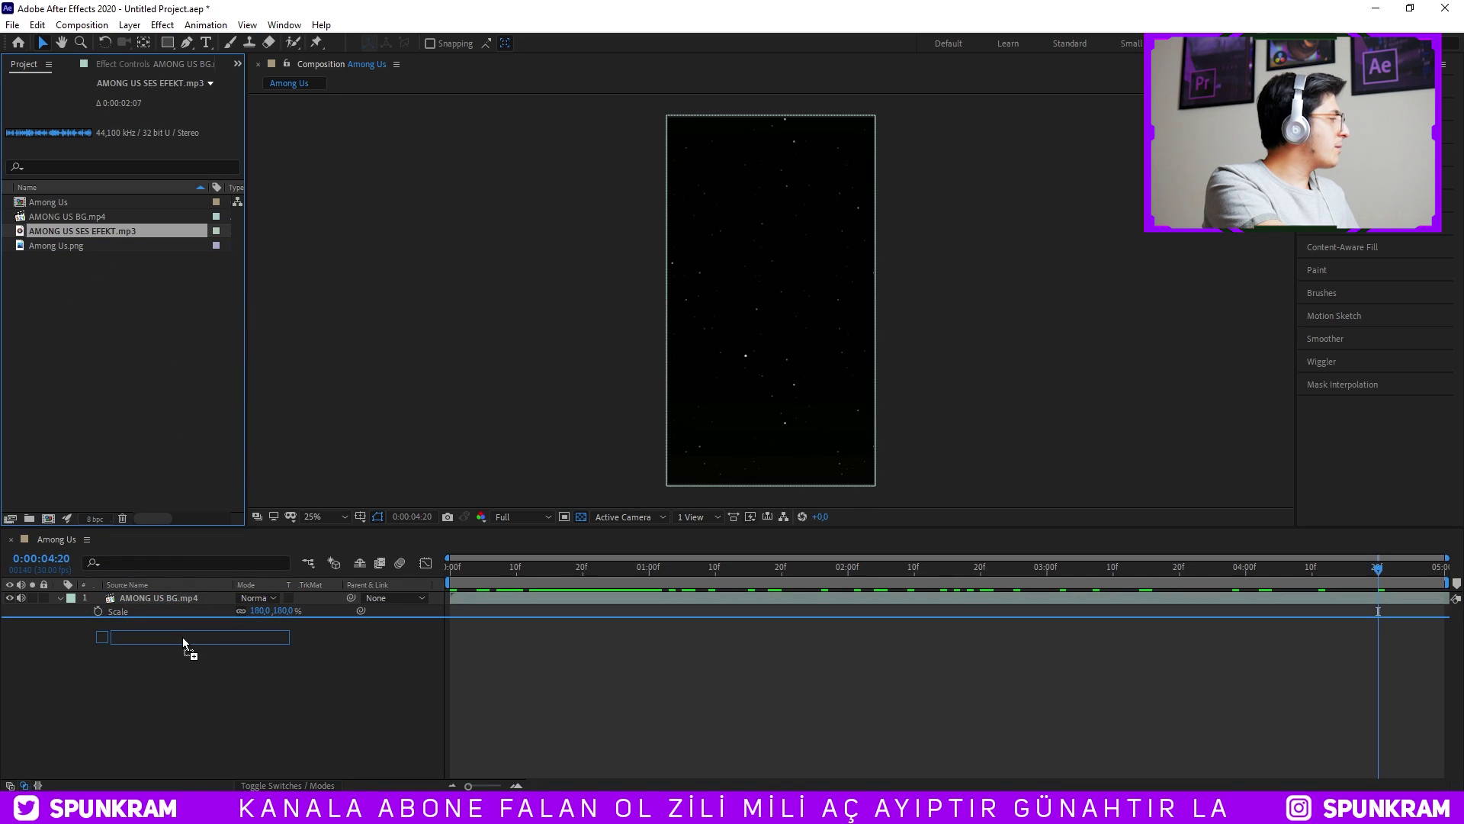
{"action": "left_click_drag", "start_coordinate": [183, 639], "coordinate": [183, 639]}
{"action": "left_click_drag", "start_coordinate": [812, 615], "coordinate": [873, 615]}
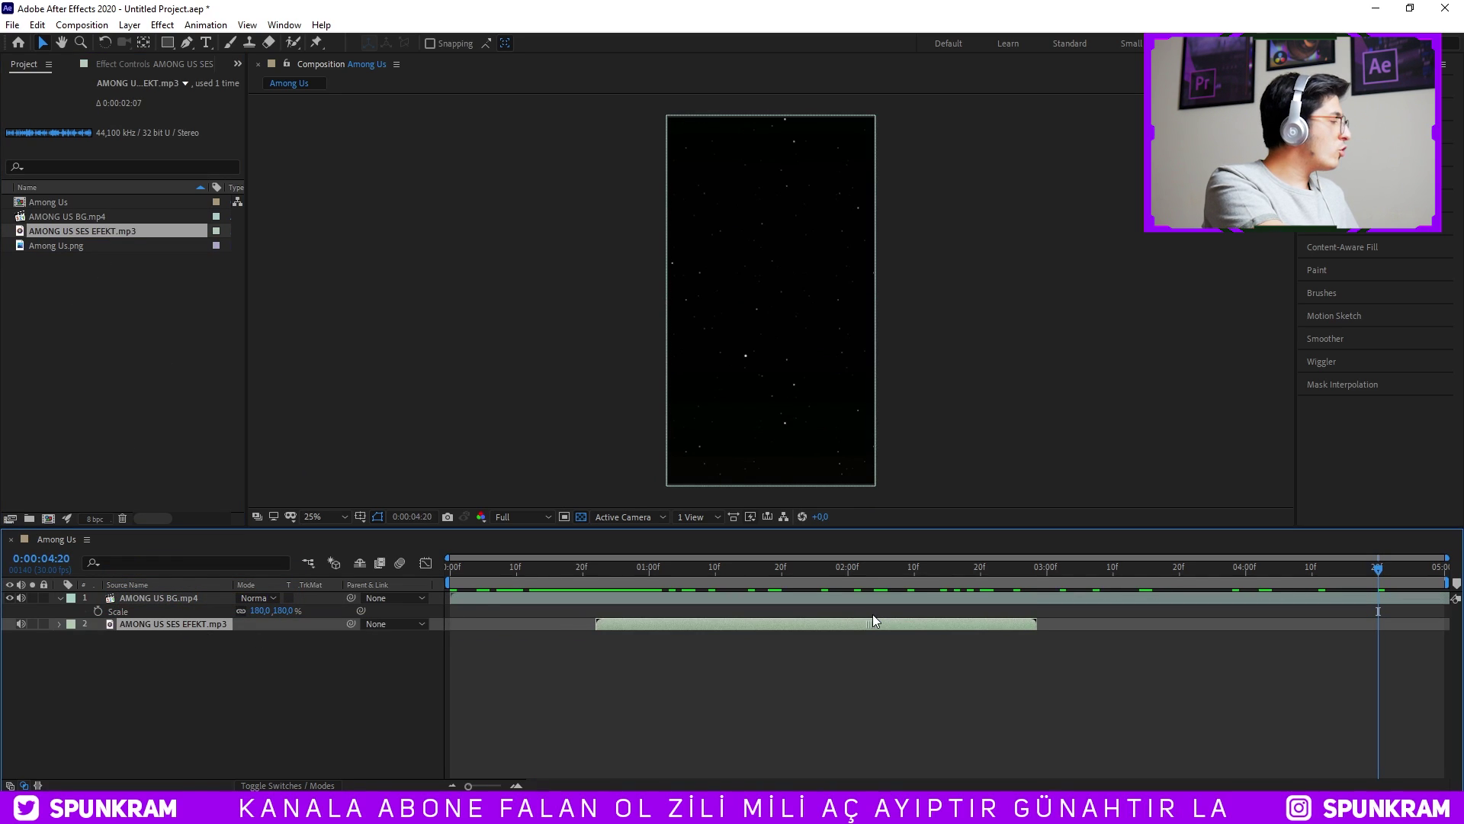
{"action": "key", "text": "l"}
{"action": "key", "text": "l"}
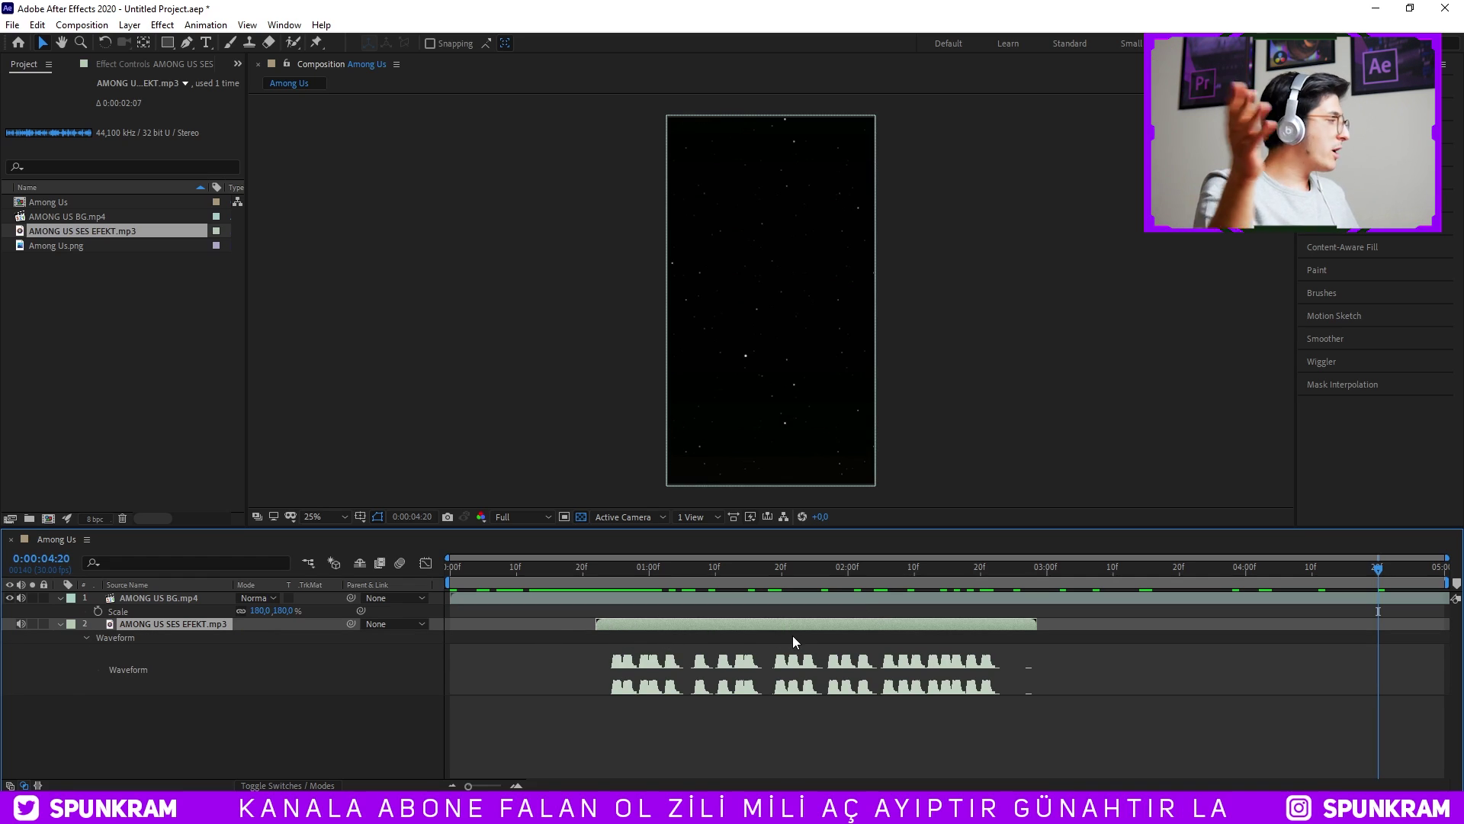
{"action": "key", "text": "space"}
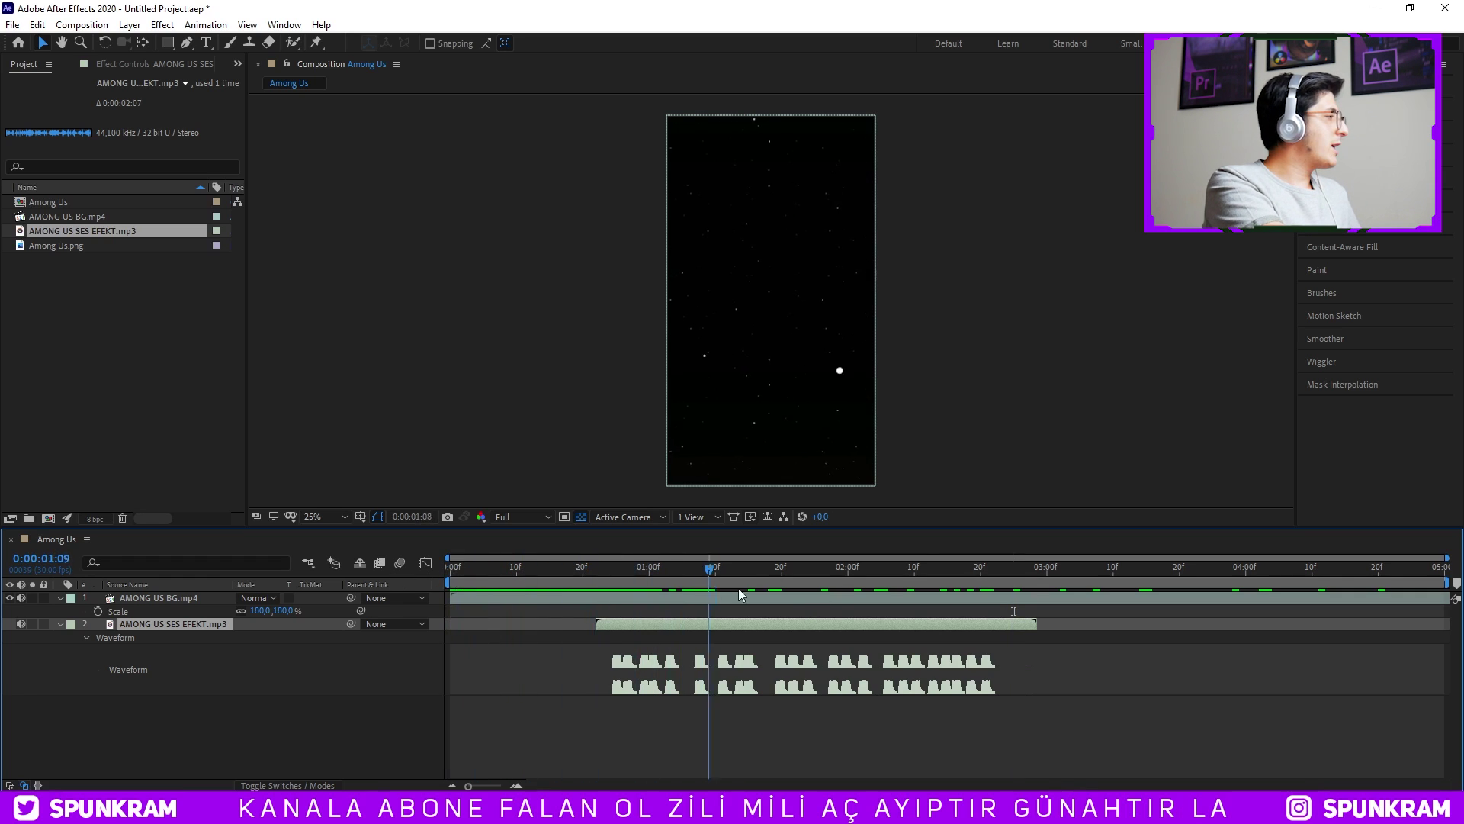
{"action": "key", "text": "Home"}
Add the Among Us.png crewmate as the top layer and scale it to 25%.
{"action": "left_click_drag", "start_coordinate": [56, 247], "coordinate": [155, 597]}
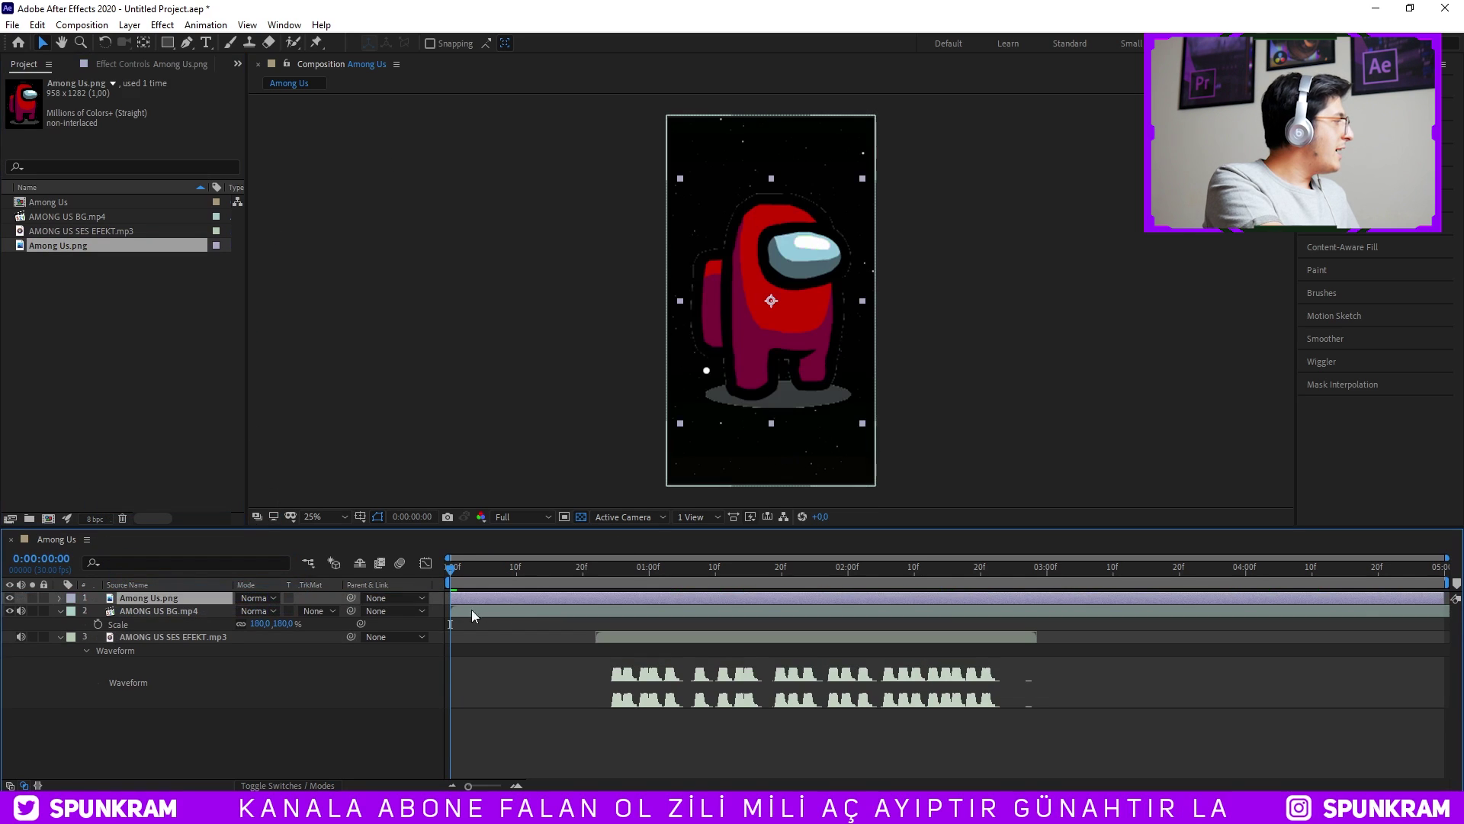
{"action": "key", "text": "s"}
{"action": "left_click_drag", "start_coordinate": [260, 612], "coordinate": [207, 612]}
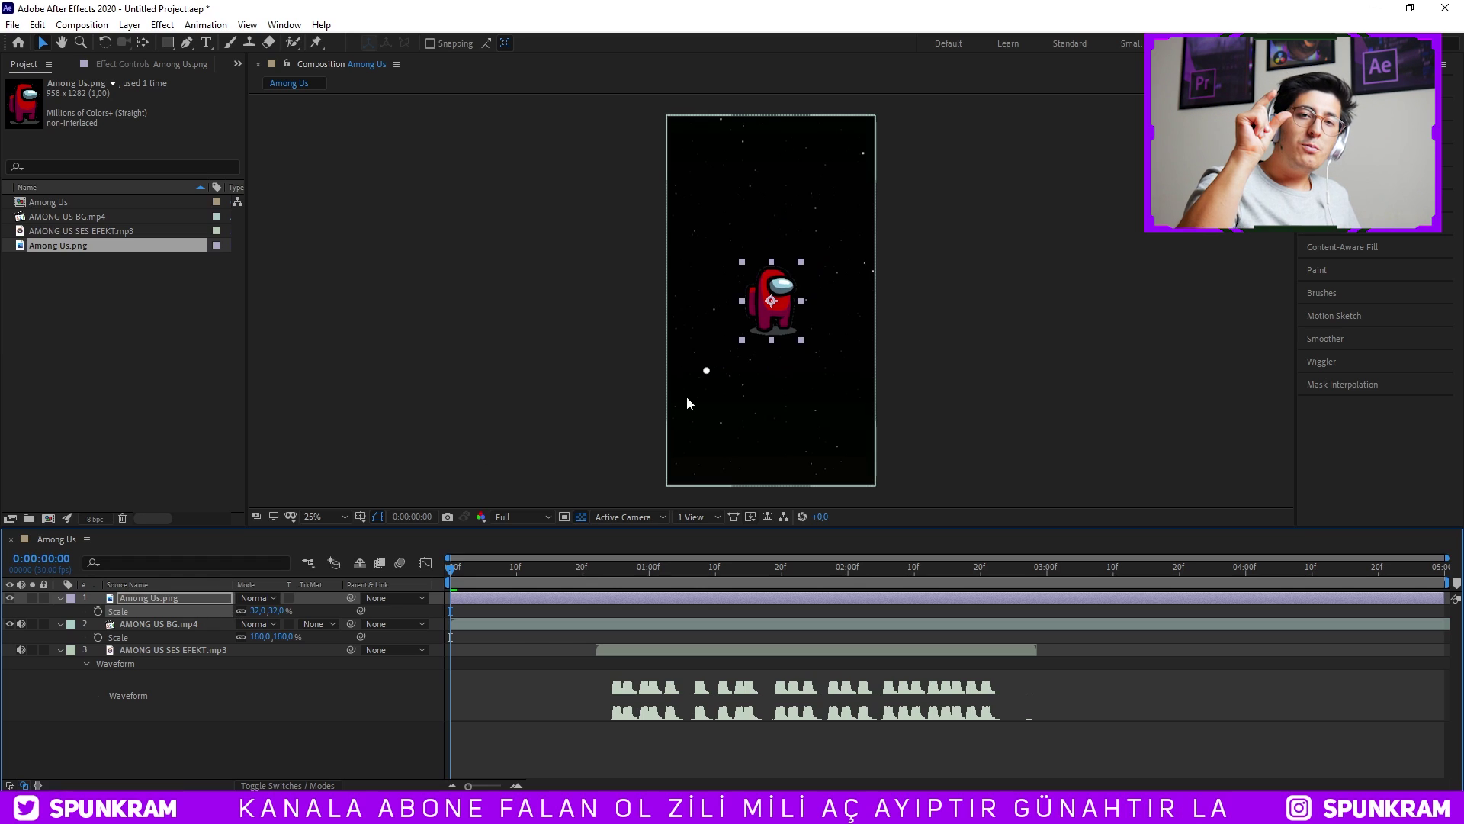
{"action": "left_click_drag", "start_coordinate": [800, 340], "coordinate": [782, 329]}
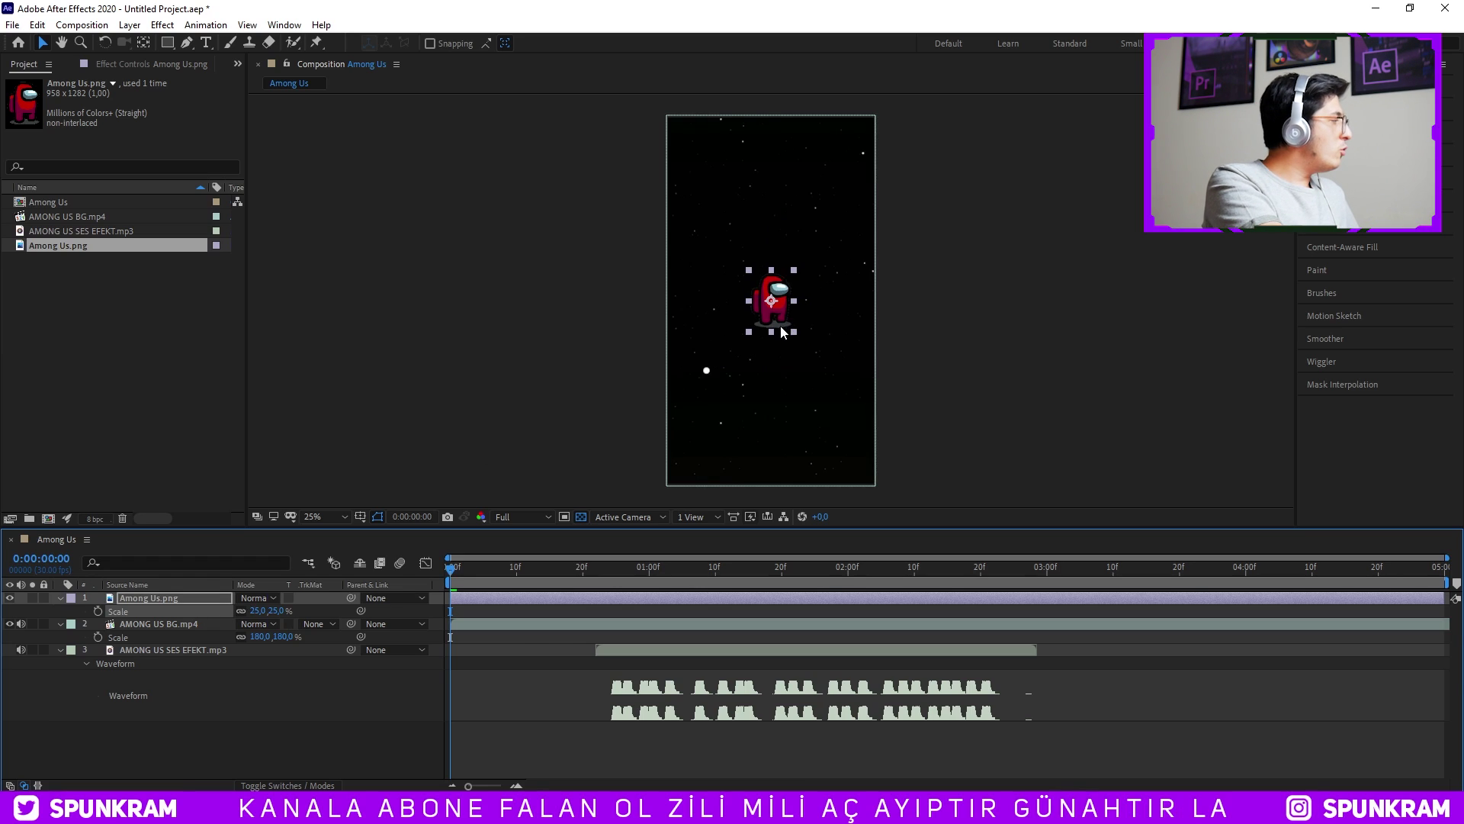
Keyframe the crewmate's Position from -167,960 at 0:00 to 1326,960 at 2:25.
{"action": "key", "text": "p"}
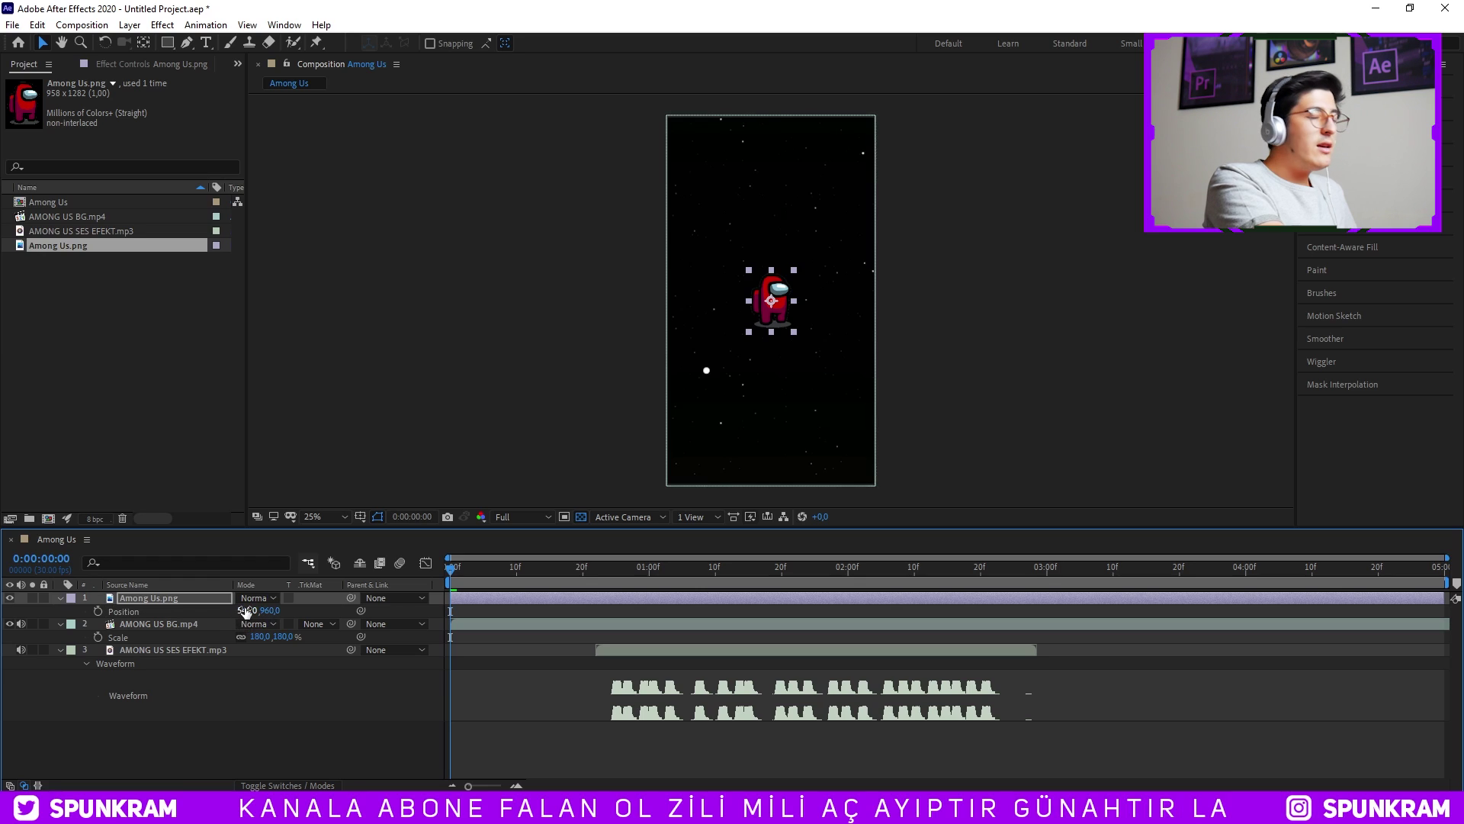
{"action": "left_click_drag", "start_coordinate": [246, 611], "coordinate": [131, 629]}
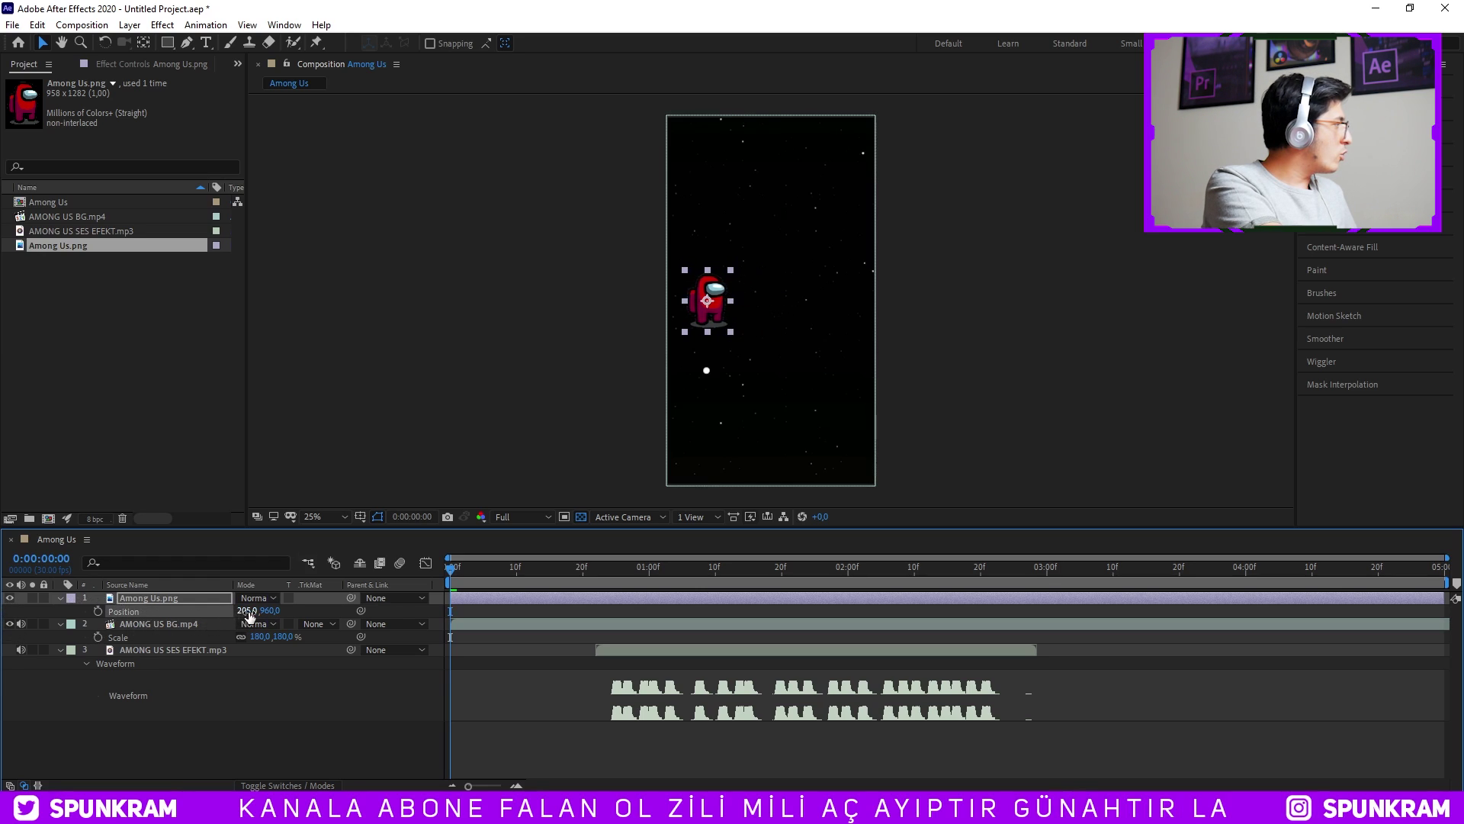
{"action": "left_click_drag", "start_coordinate": [246, 613], "coordinate": [2, 642]}
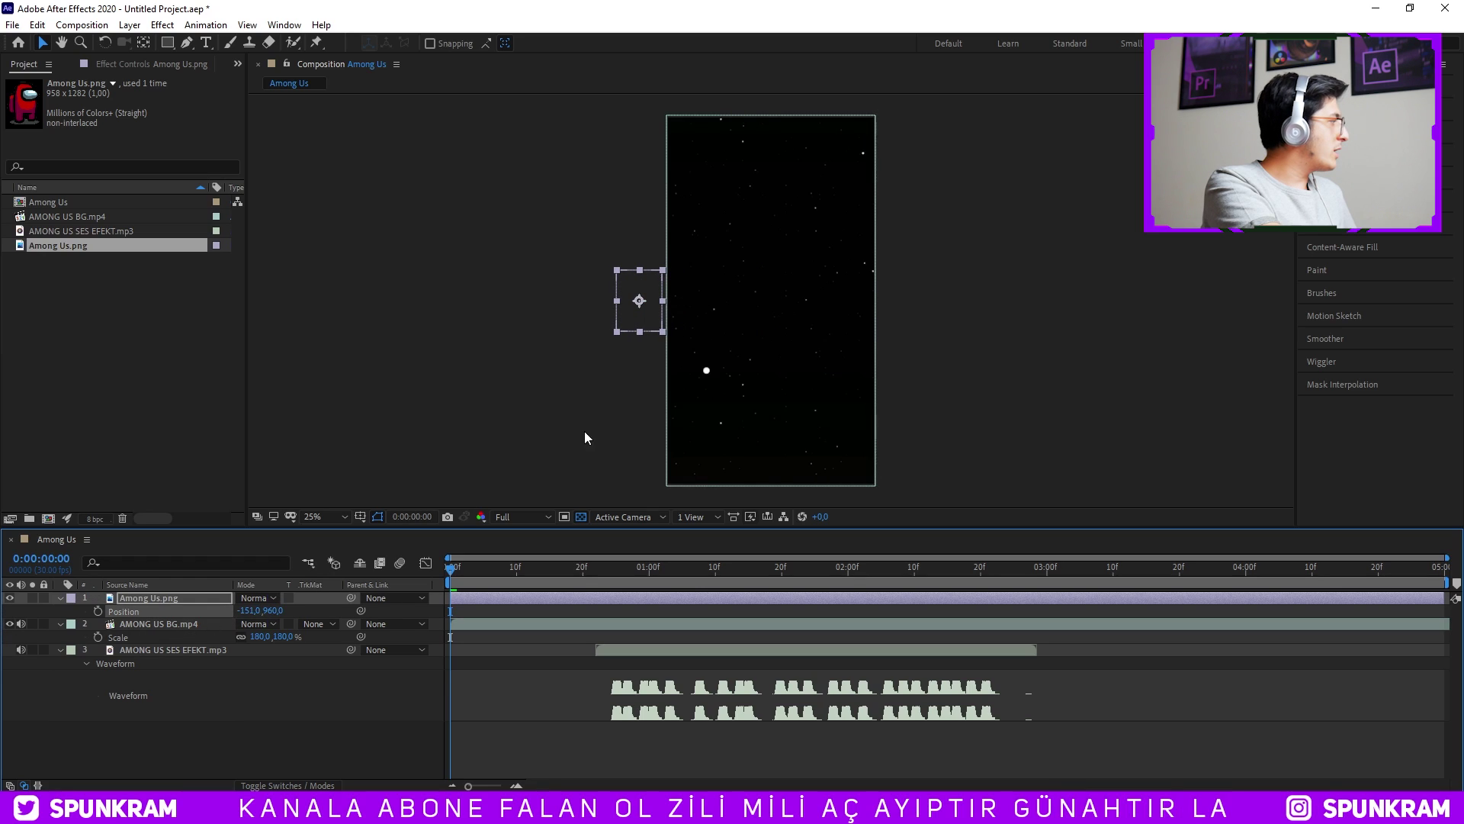
{"action": "left_click", "coordinate": [98, 611]}
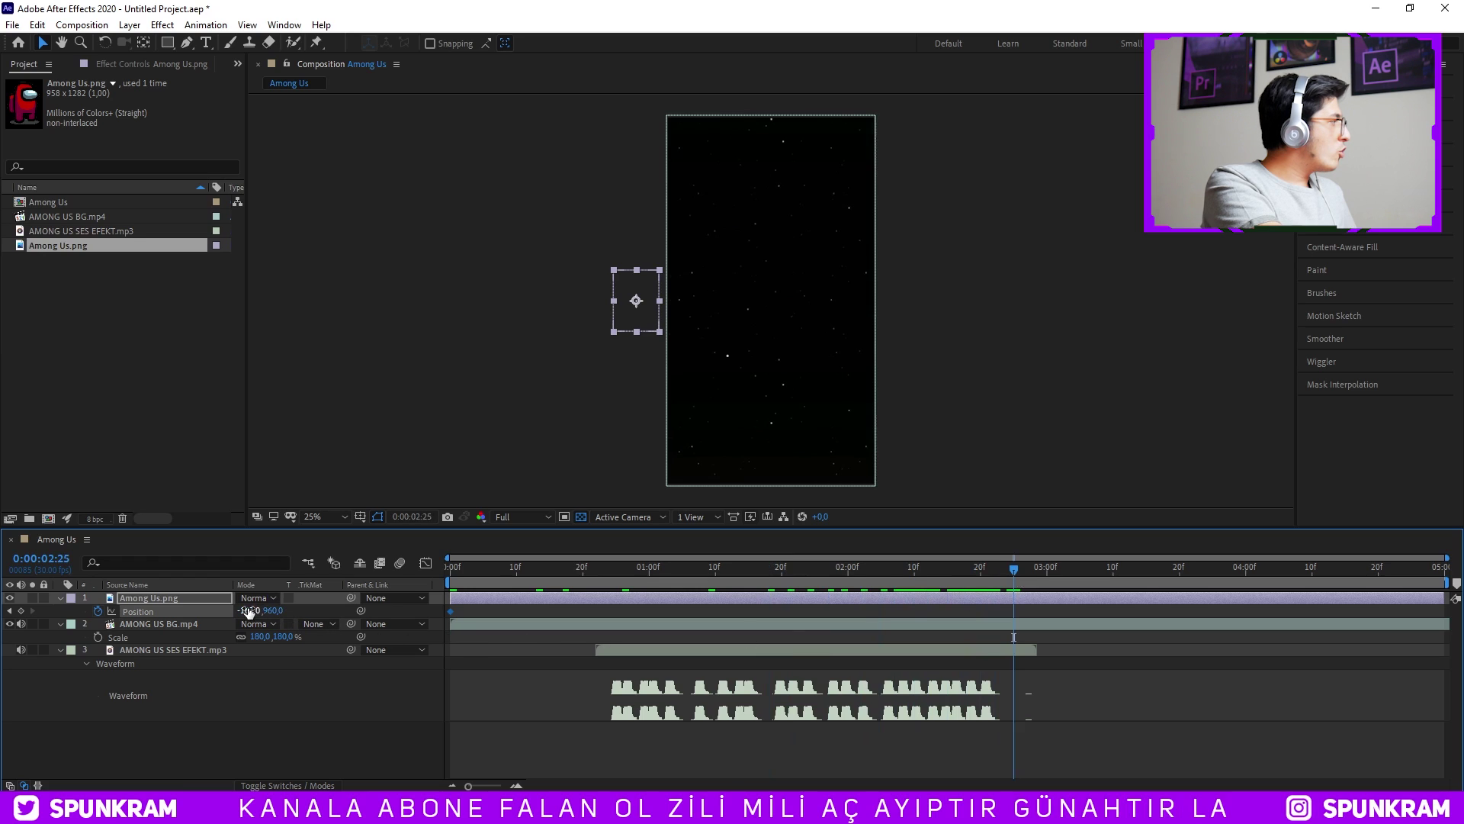
{"action": "left_click_drag", "start_coordinate": [248, 611], "coordinate": [1345, 563]}
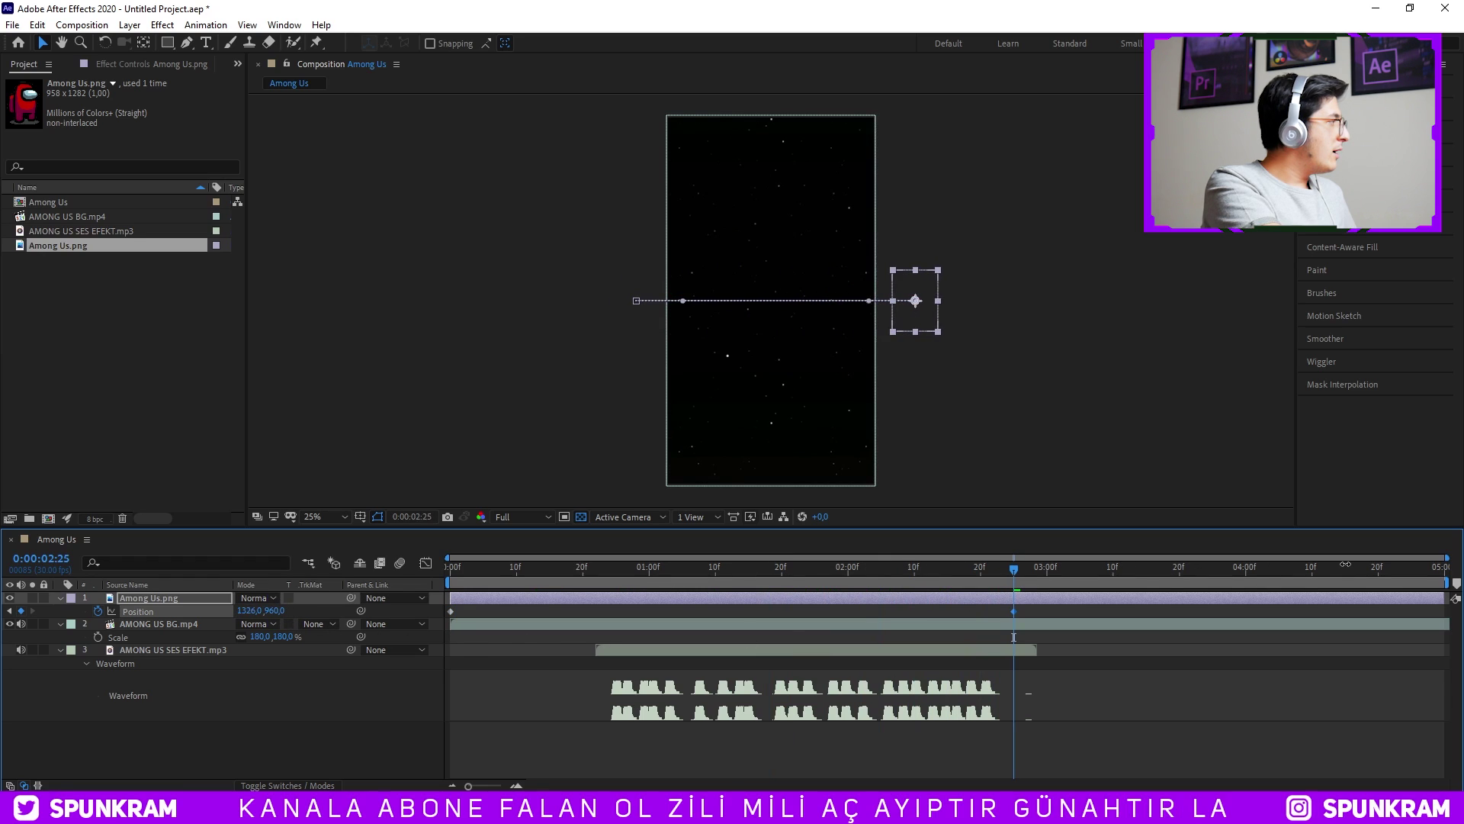
{"action": "left_click", "coordinate": [1007, 710]}
{"action": "mouse_move", "coordinate": [488, 568]}
{"action": "left_mouse_down"}
{"action": "mouse_move", "coordinate": [446, 570]}
{"action": "mouse_move", "coordinate": [841, 584]}
{"action": "mouse_move", "coordinate": [313, 597]}
{"action": "left_mouse_up"}
{"action": "left_click", "coordinate": [128, 598]}
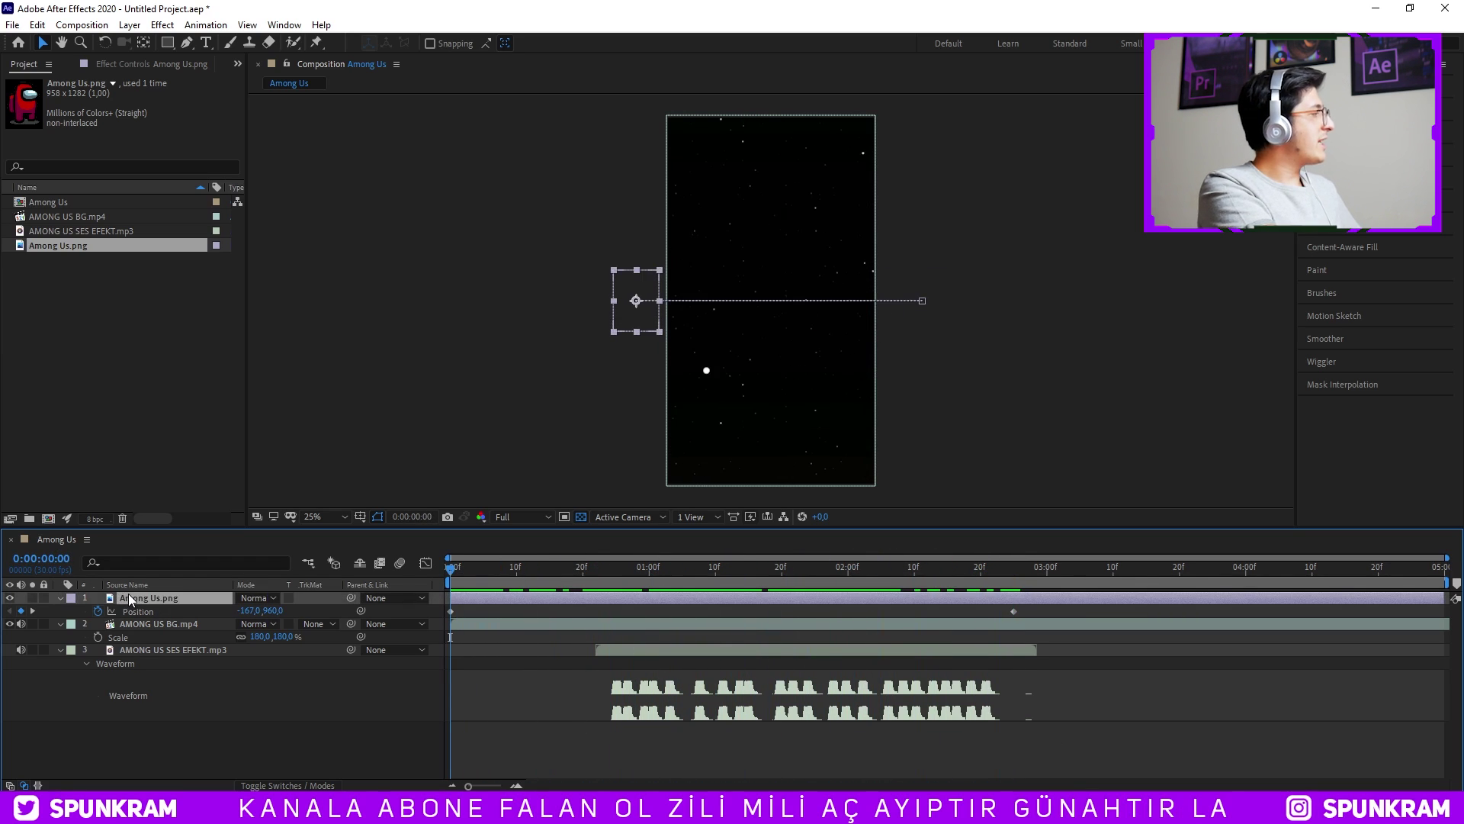
Keyframe the crewmate's Rotation from 0° at the start to an ending value at 0:02:26, then preview.
{"action": "key", "text": "r"}
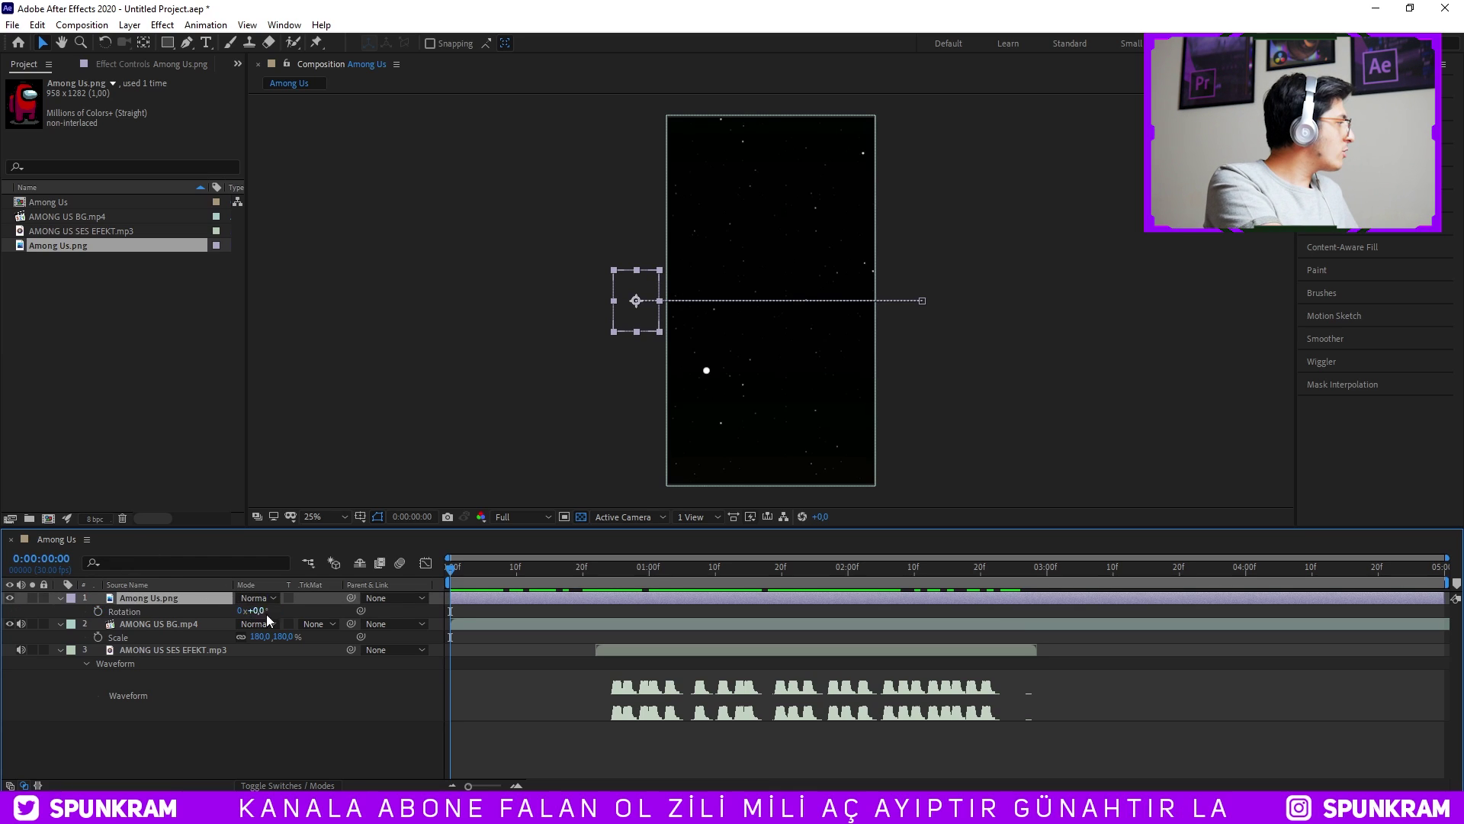
{"action": "left_click", "coordinate": [98, 612]}
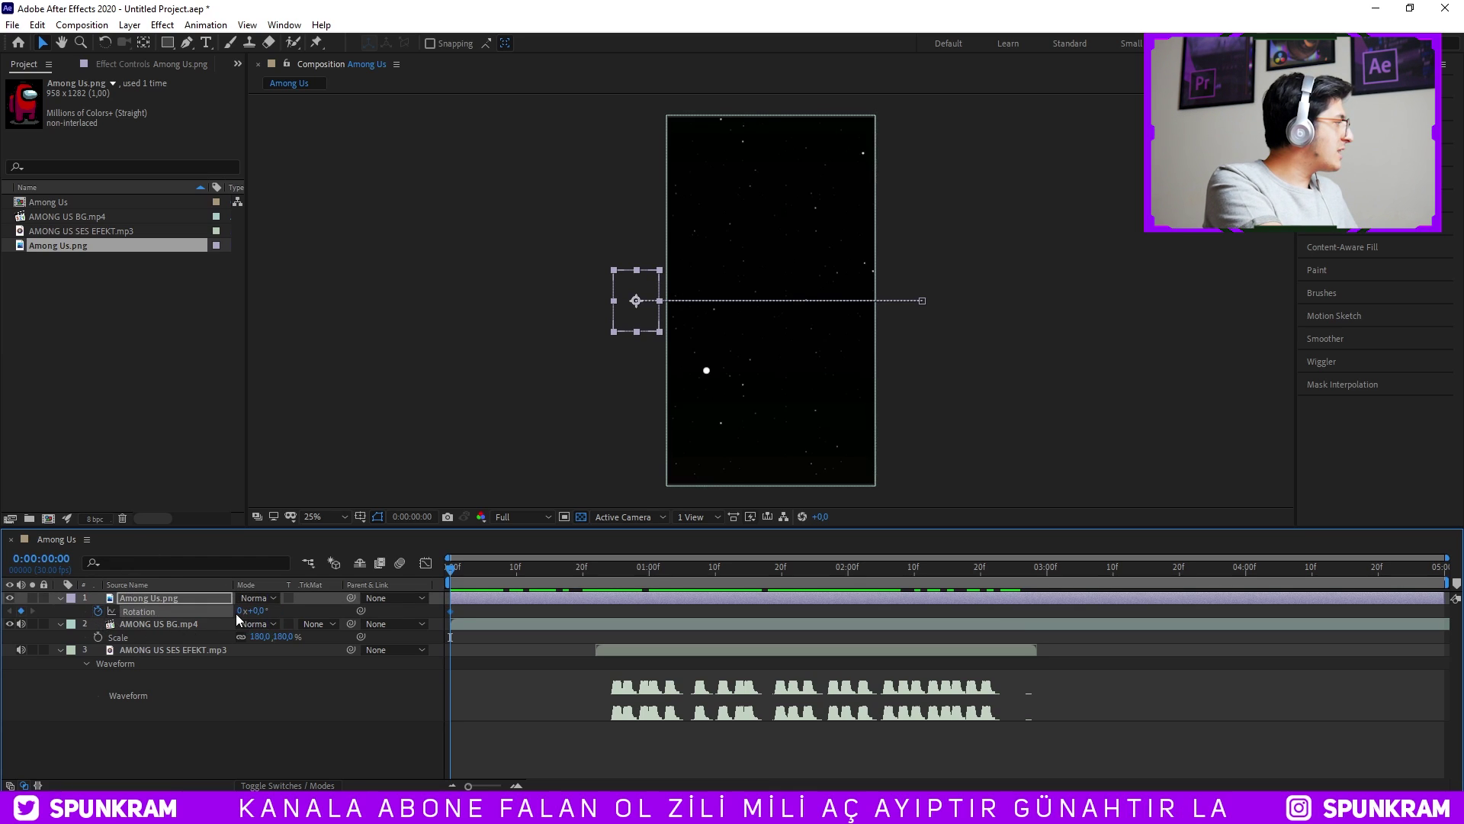
{"action": "left_click_drag", "start_coordinate": [764, 580], "coordinate": [1017, 572]}
{"action": "type", "text": "3"}
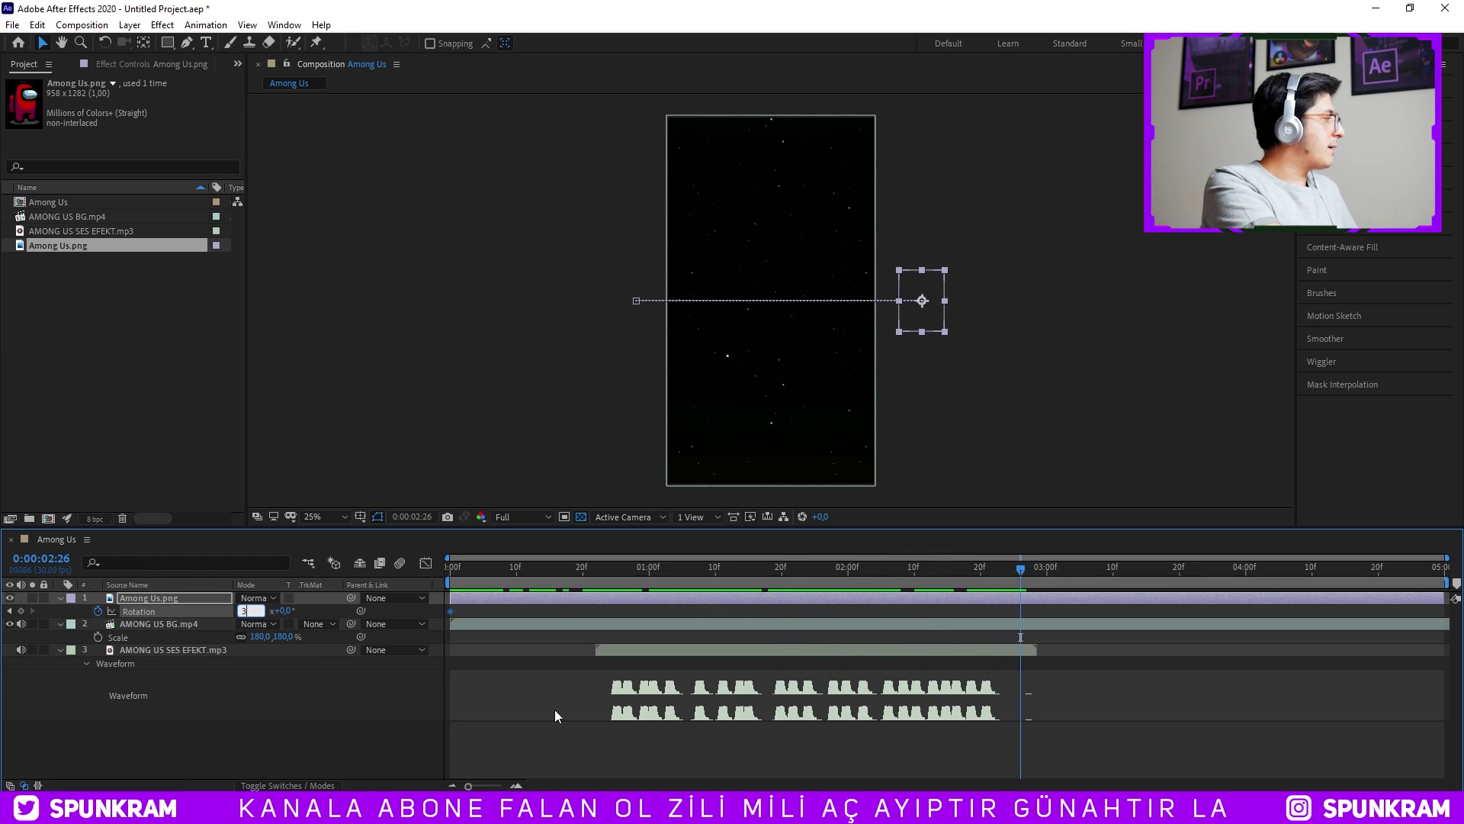
{"action": "key", "text": "Return"}
{"action": "left_click_drag", "start_coordinate": [601, 587], "coordinate": [444, 572]}
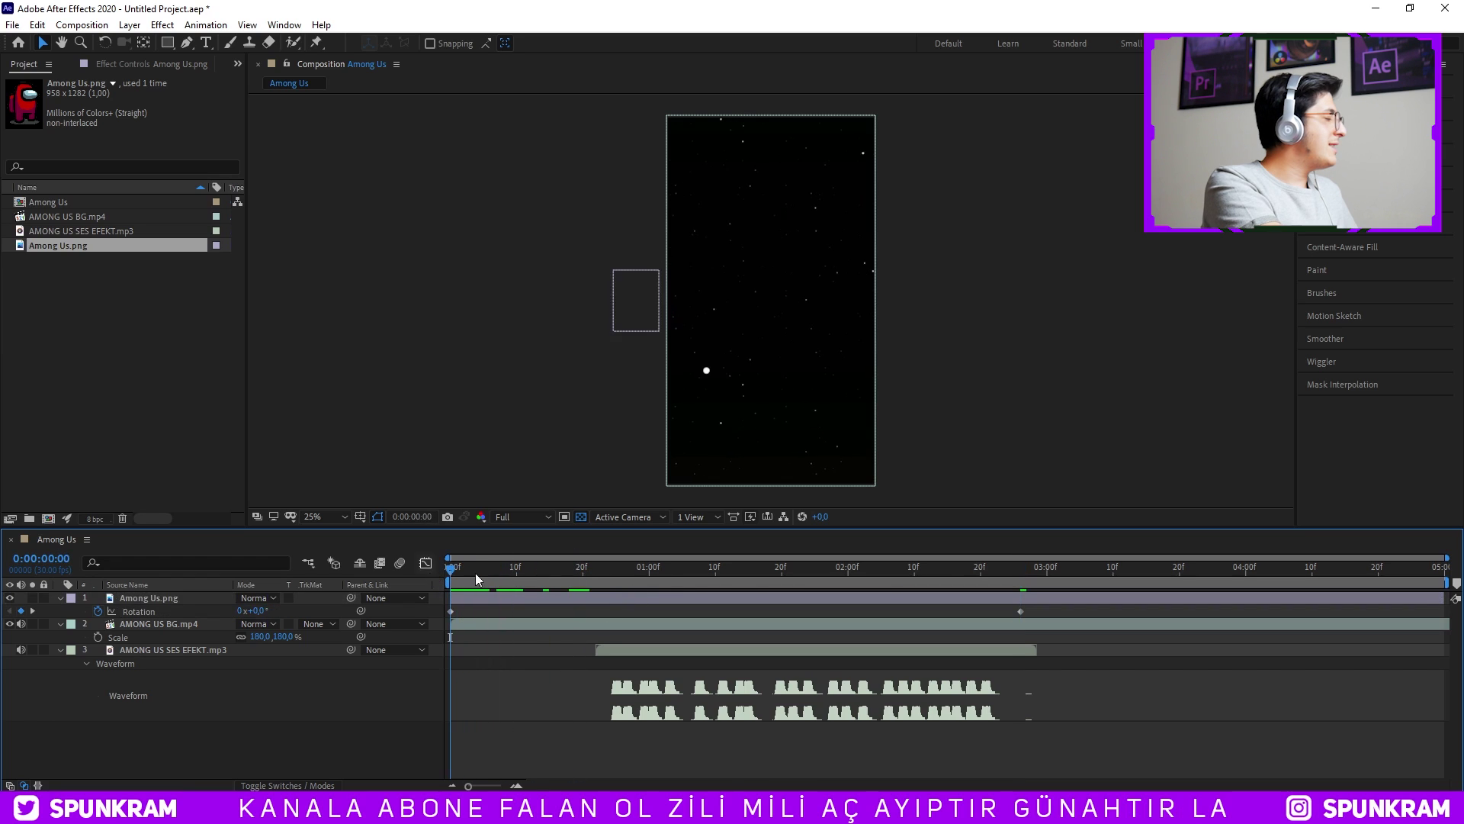
{"action": "key", "text": "space"}
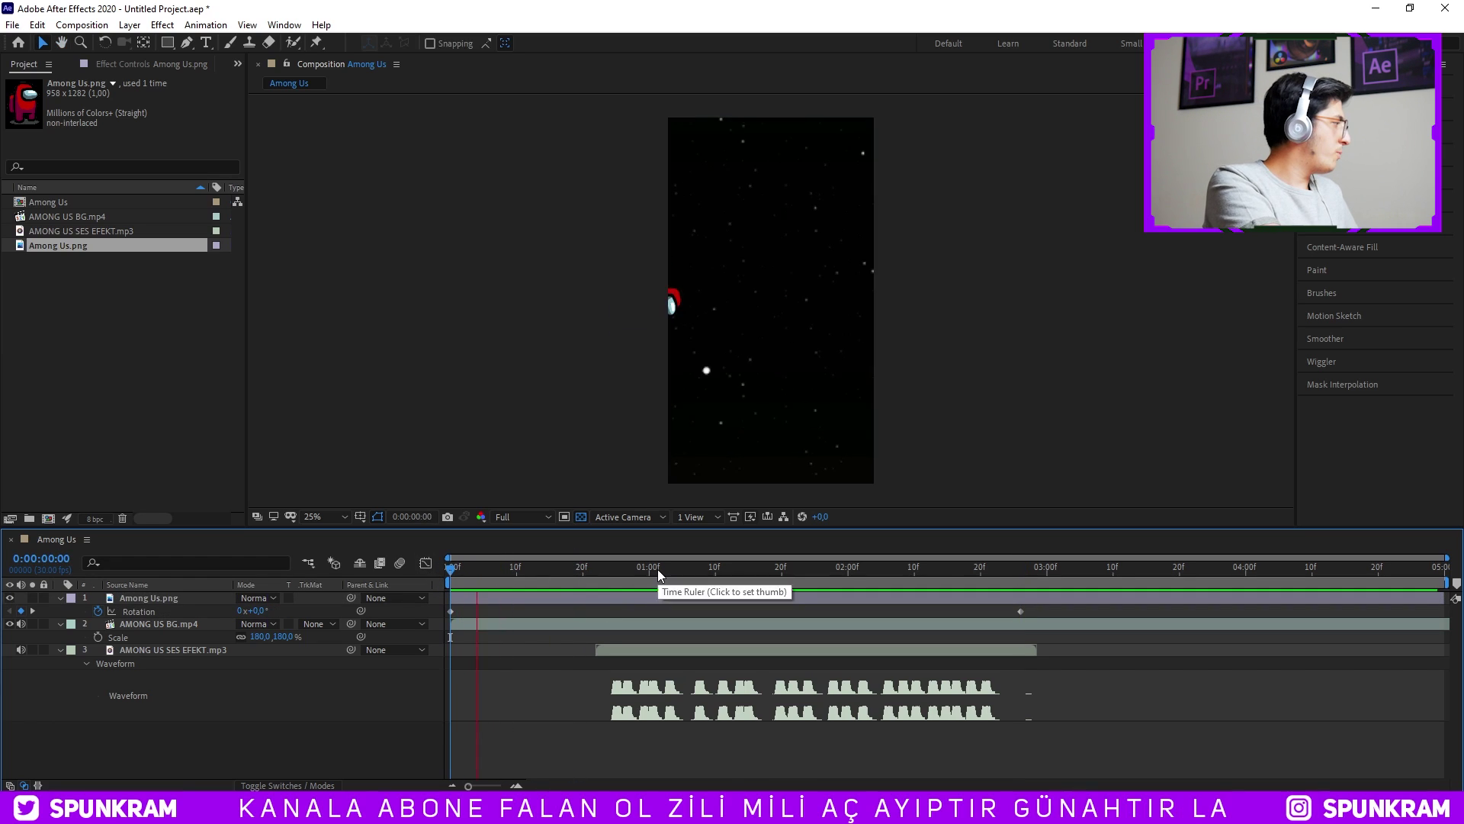
{"action": "key", "text": "space"}
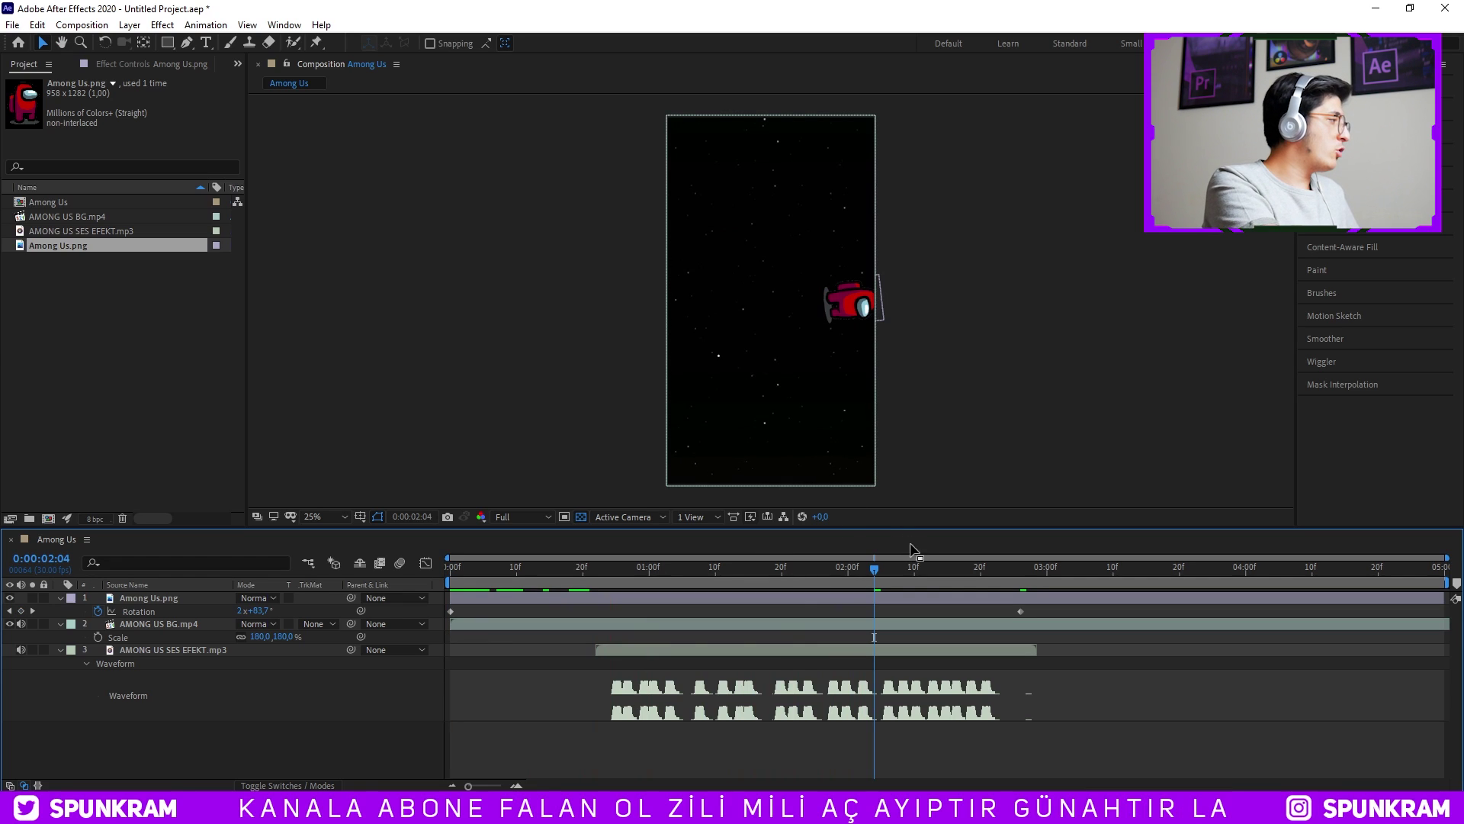
Set the ending rotation keyframe to two full turns and replay the spin.
{"action": "left_click", "coordinate": [1019, 571]}
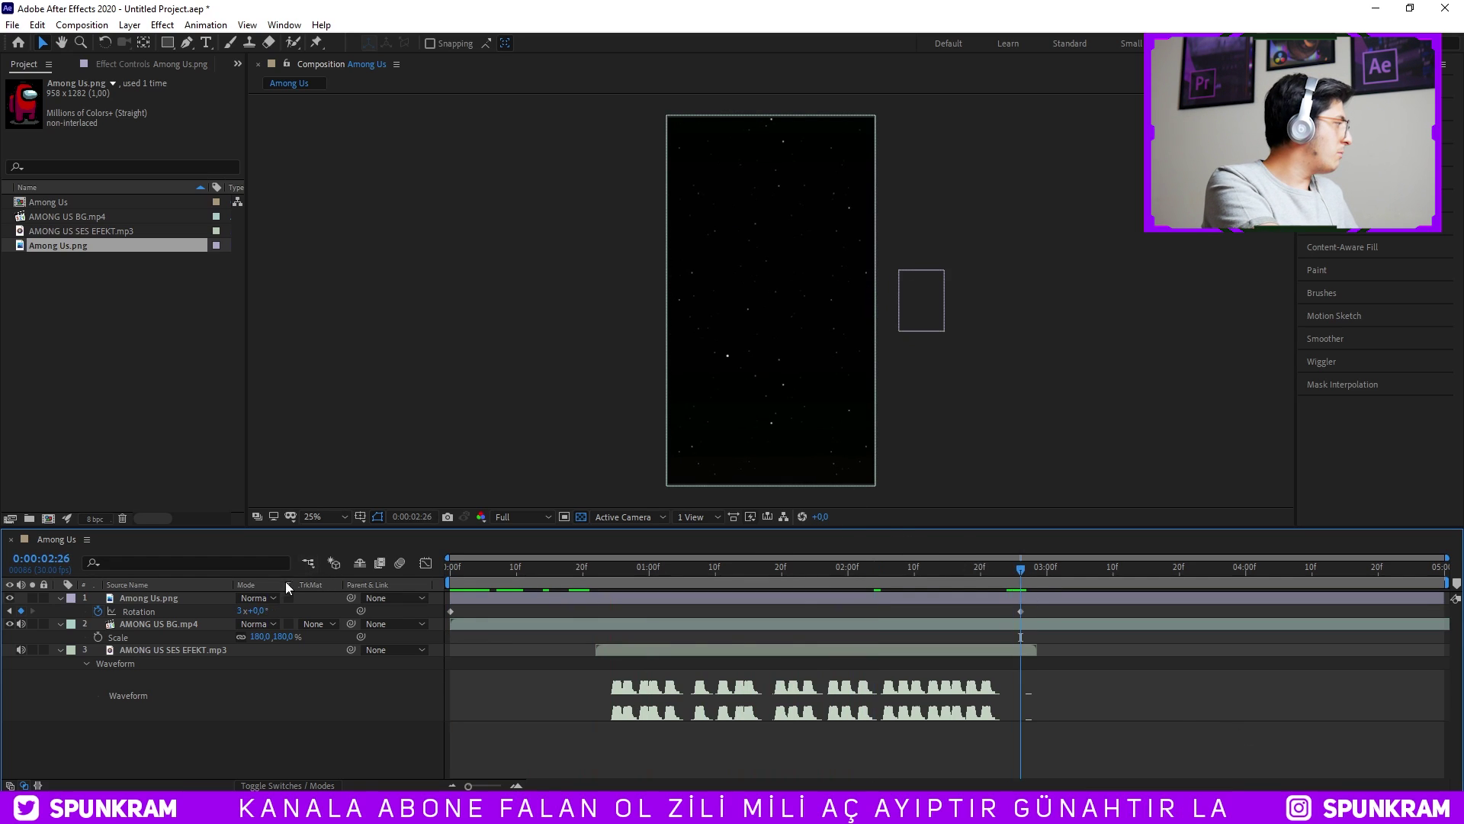
{"action": "left_click", "coordinate": [593, 598]}
{"action": "key", "text": "Home"}
{"action": "key", "text": "space"}
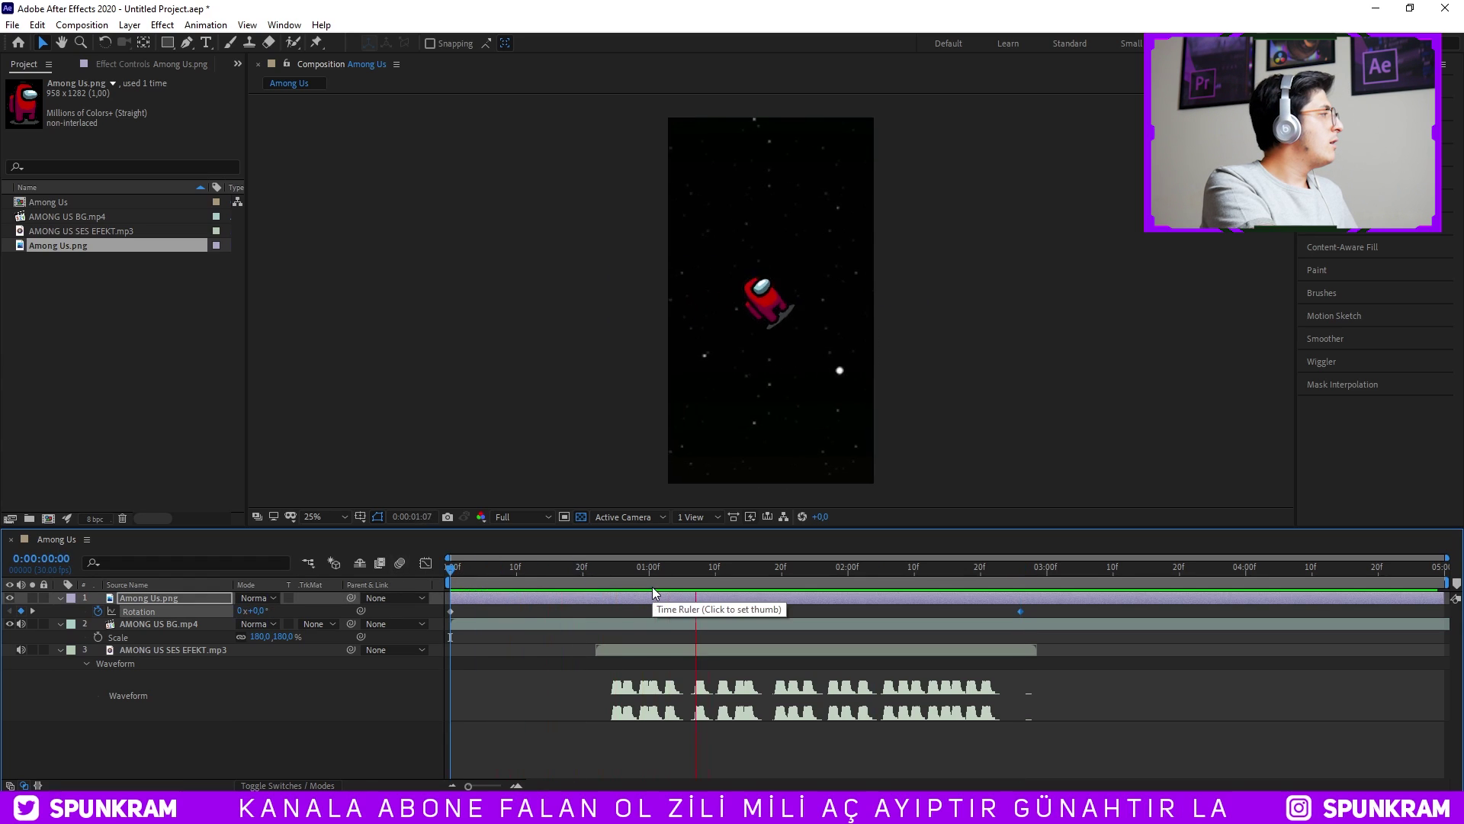
{"action": "key", "text": "space"}
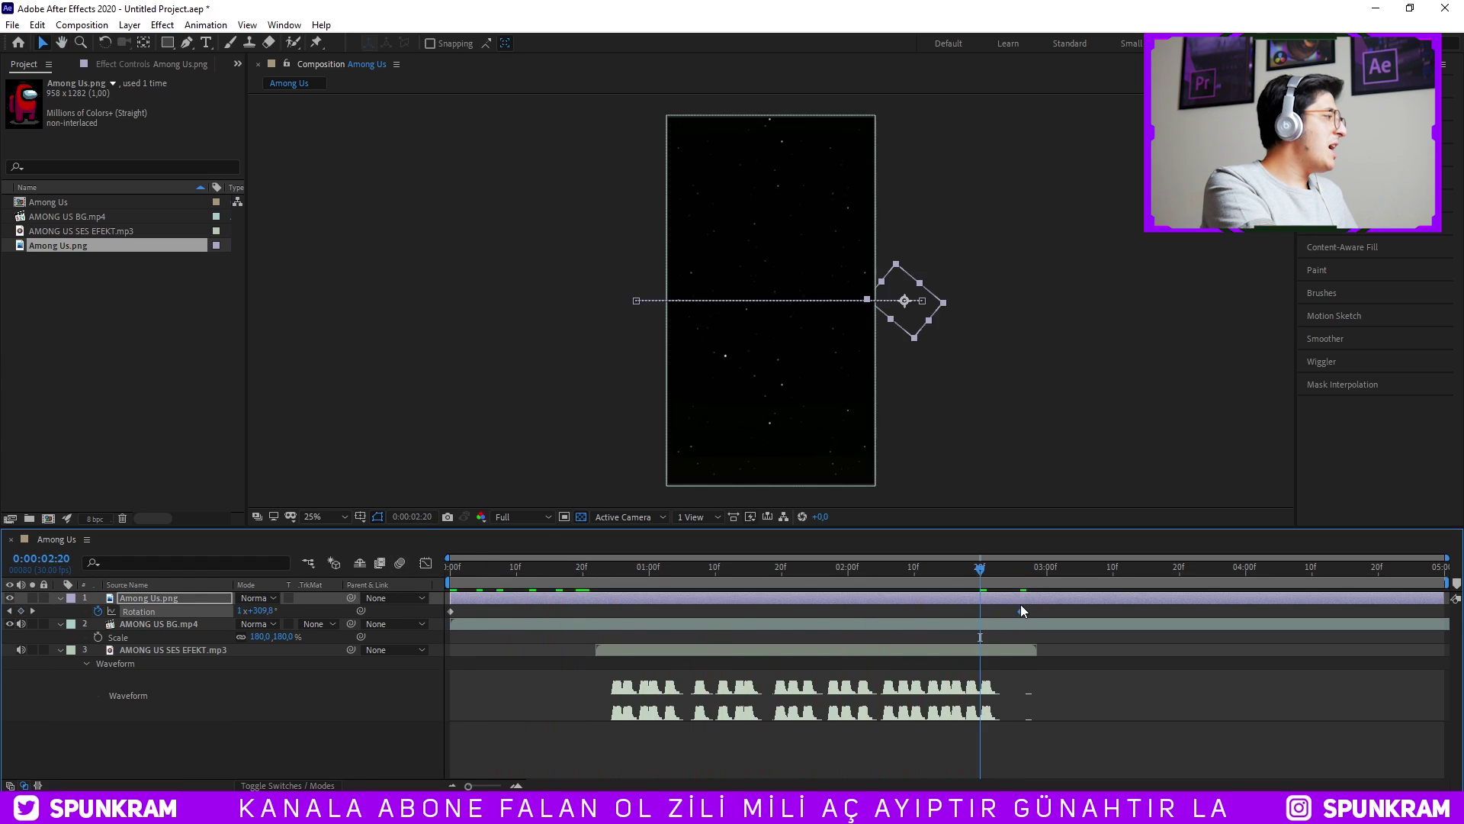
Change the ending rotation to 1x+100° and preview the spinning crossing again.
{"action": "left_click", "coordinate": [1020, 568]}
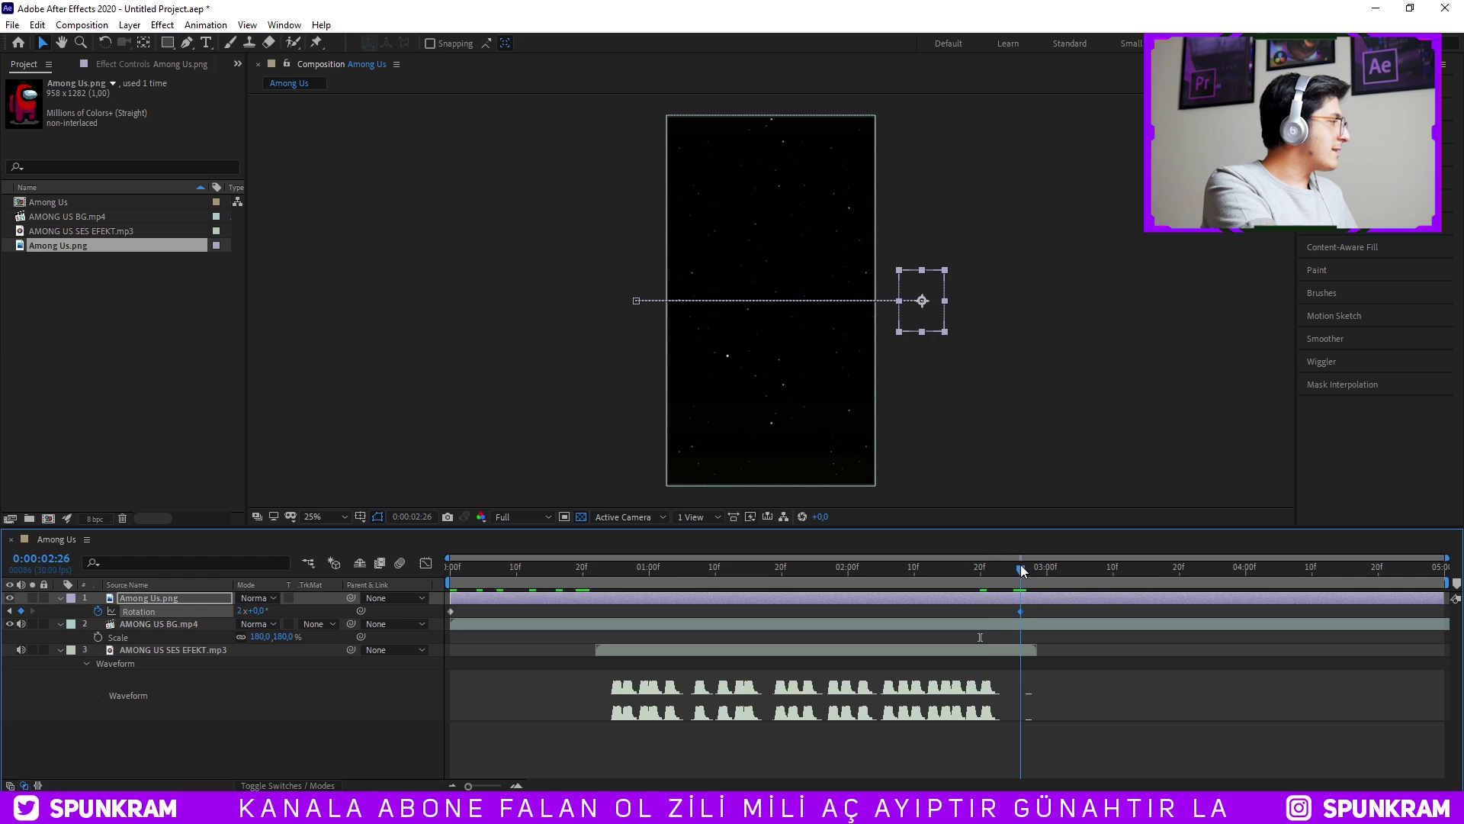
{"action": "left_click_drag", "start_coordinate": [259, 611], "coordinate": [74, 616]}
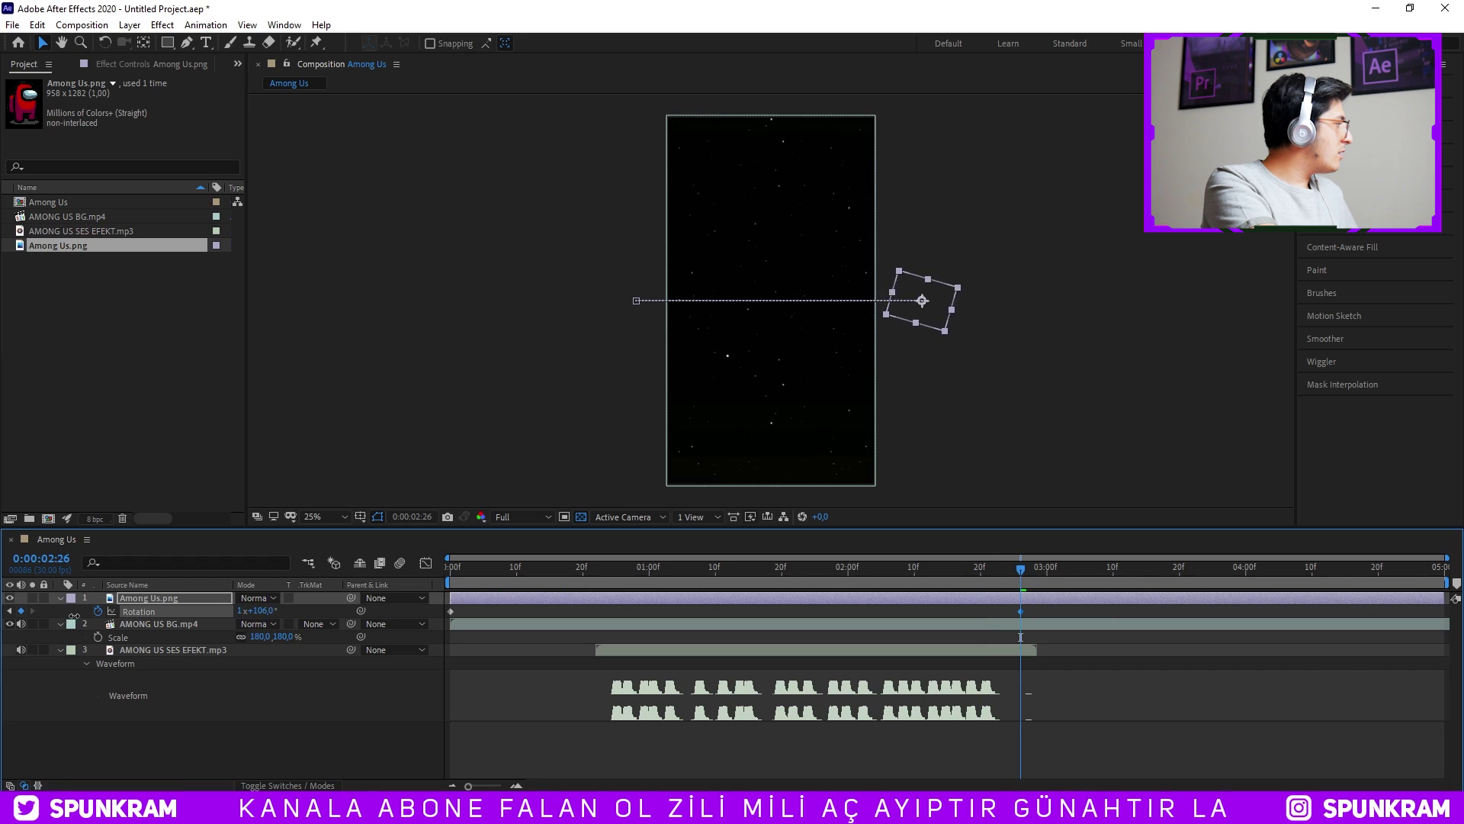
{"action": "type", "text": "00"}
{"action": "key", "text": "Return"}
{"action": "key", "text": "Home"}
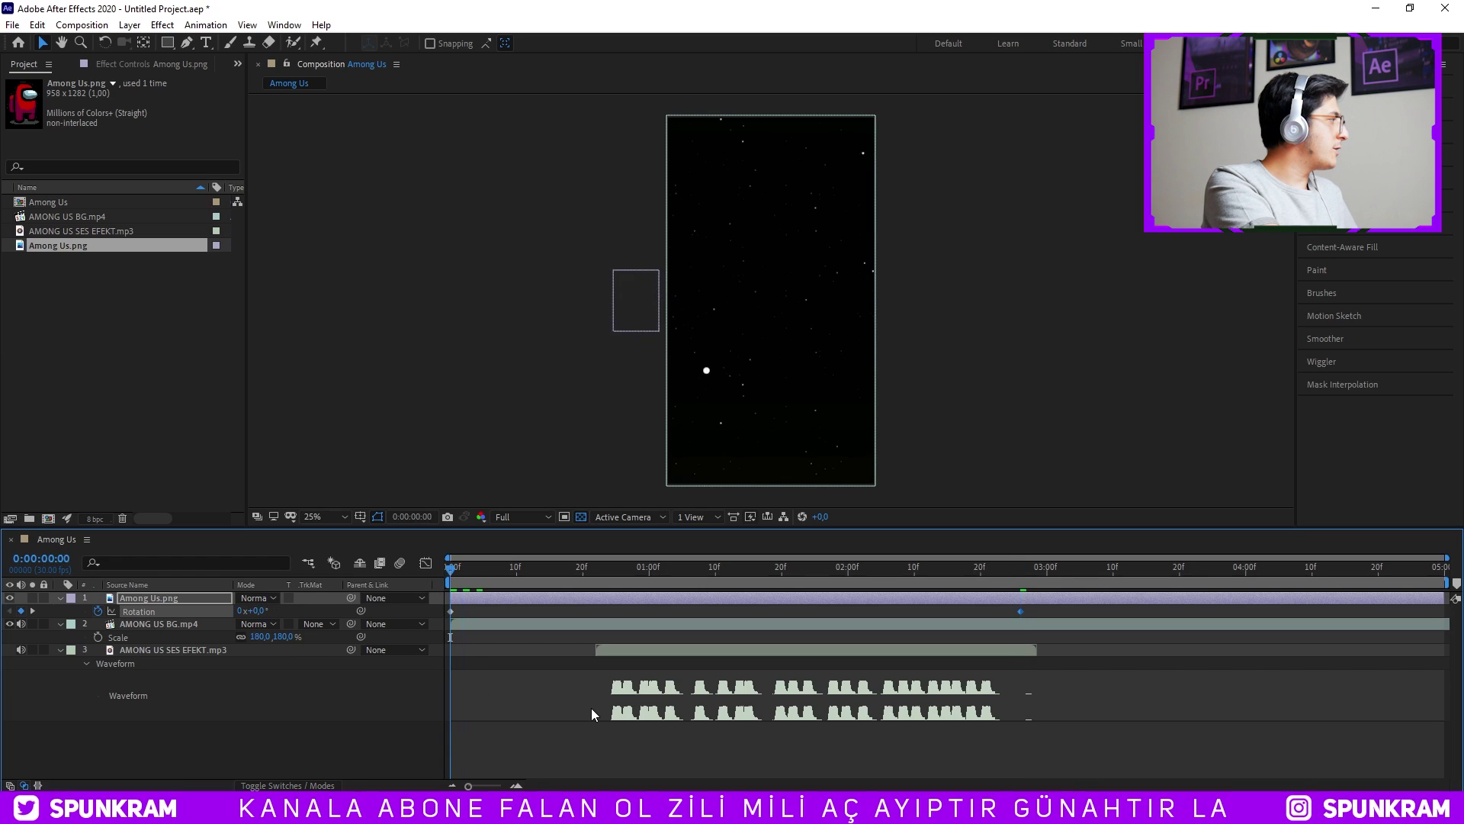
{"action": "left_click", "coordinate": [592, 708]}
{"action": "key", "text": "space"}
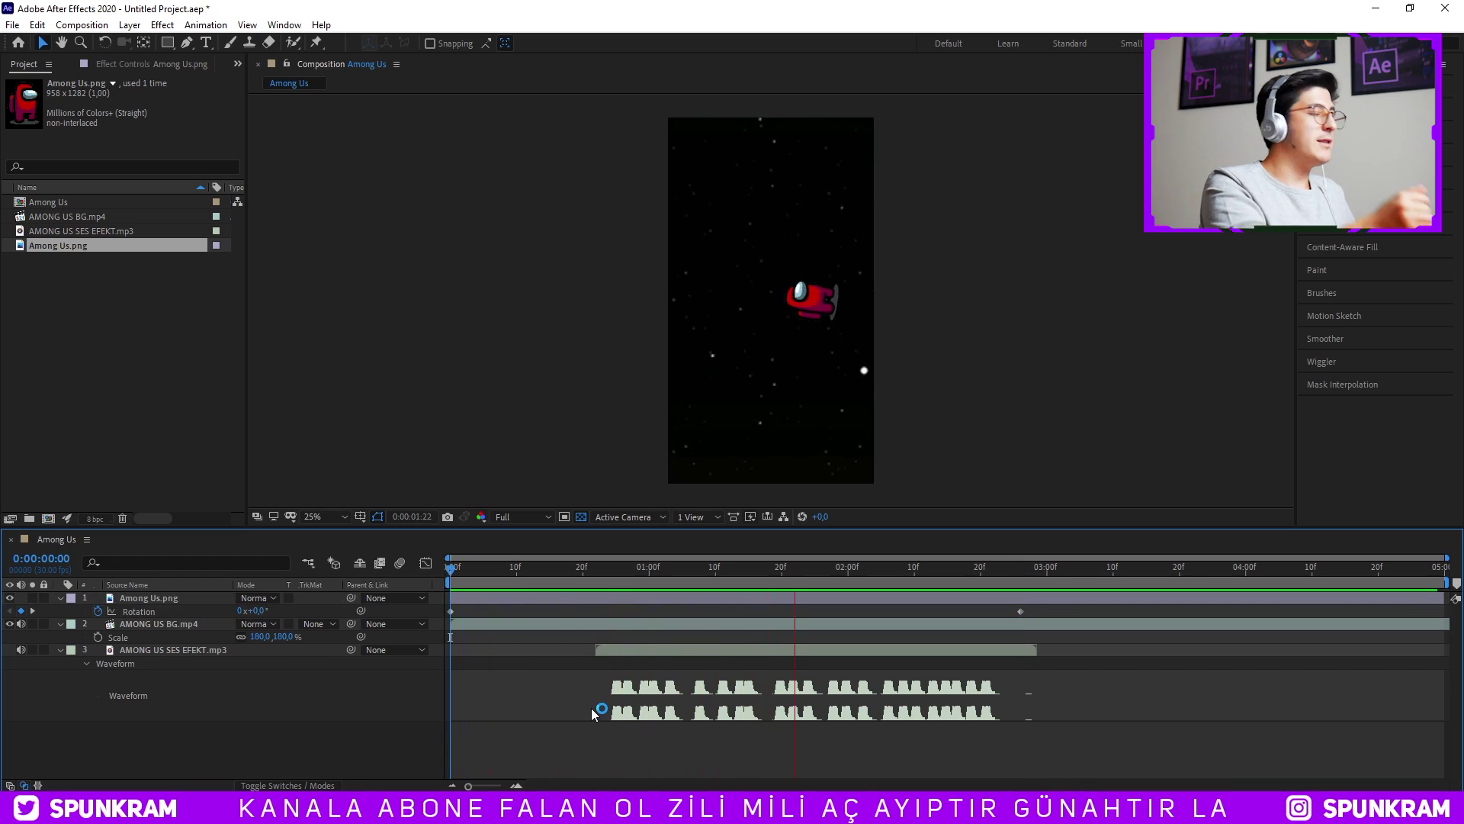
{"action": "key", "text": "space"}
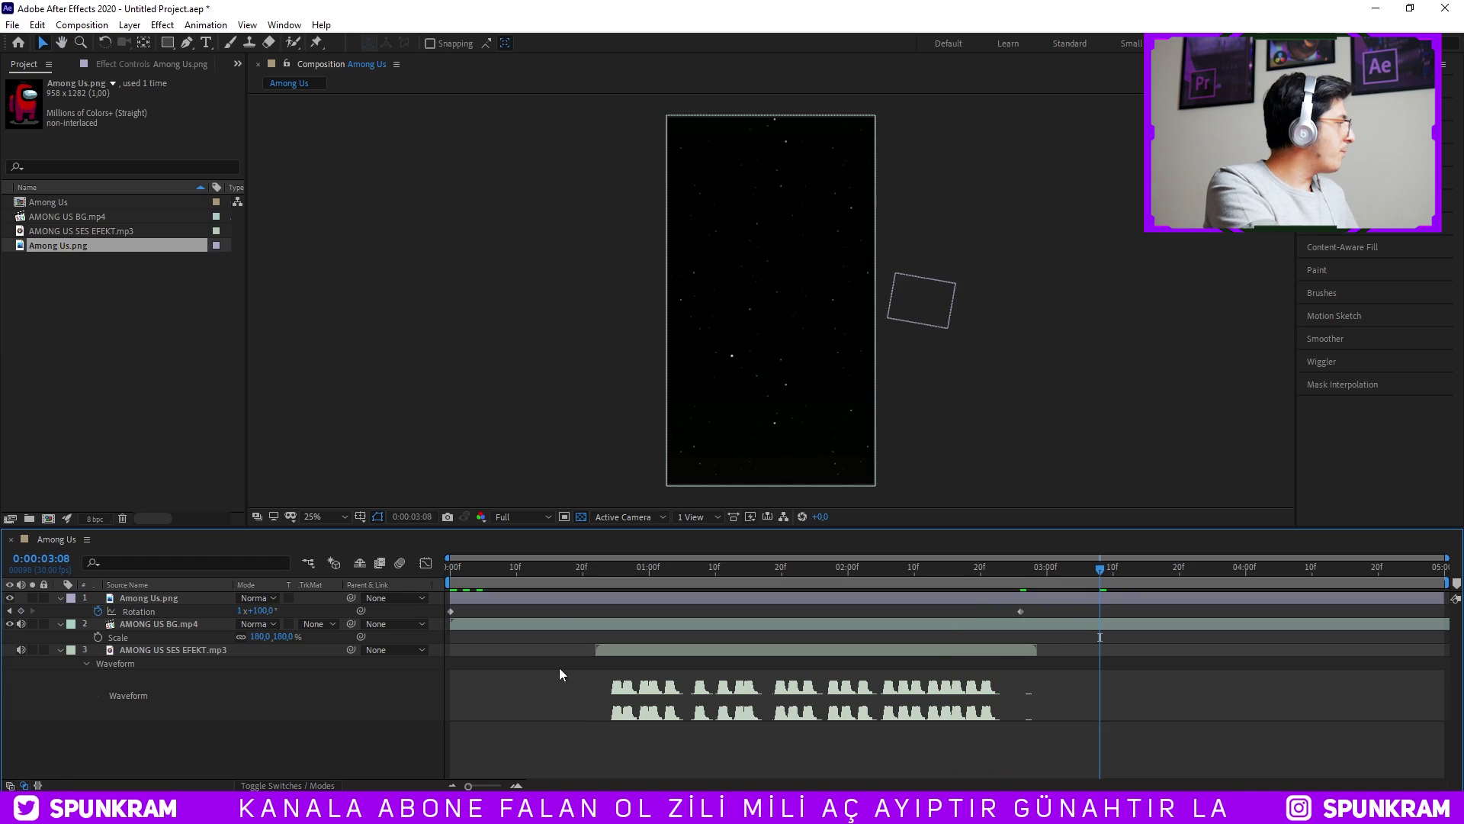
{"action": "left_click_drag", "start_coordinate": [510, 570], "coordinate": [409, 571]}
{"action": "key", "text": "space"}
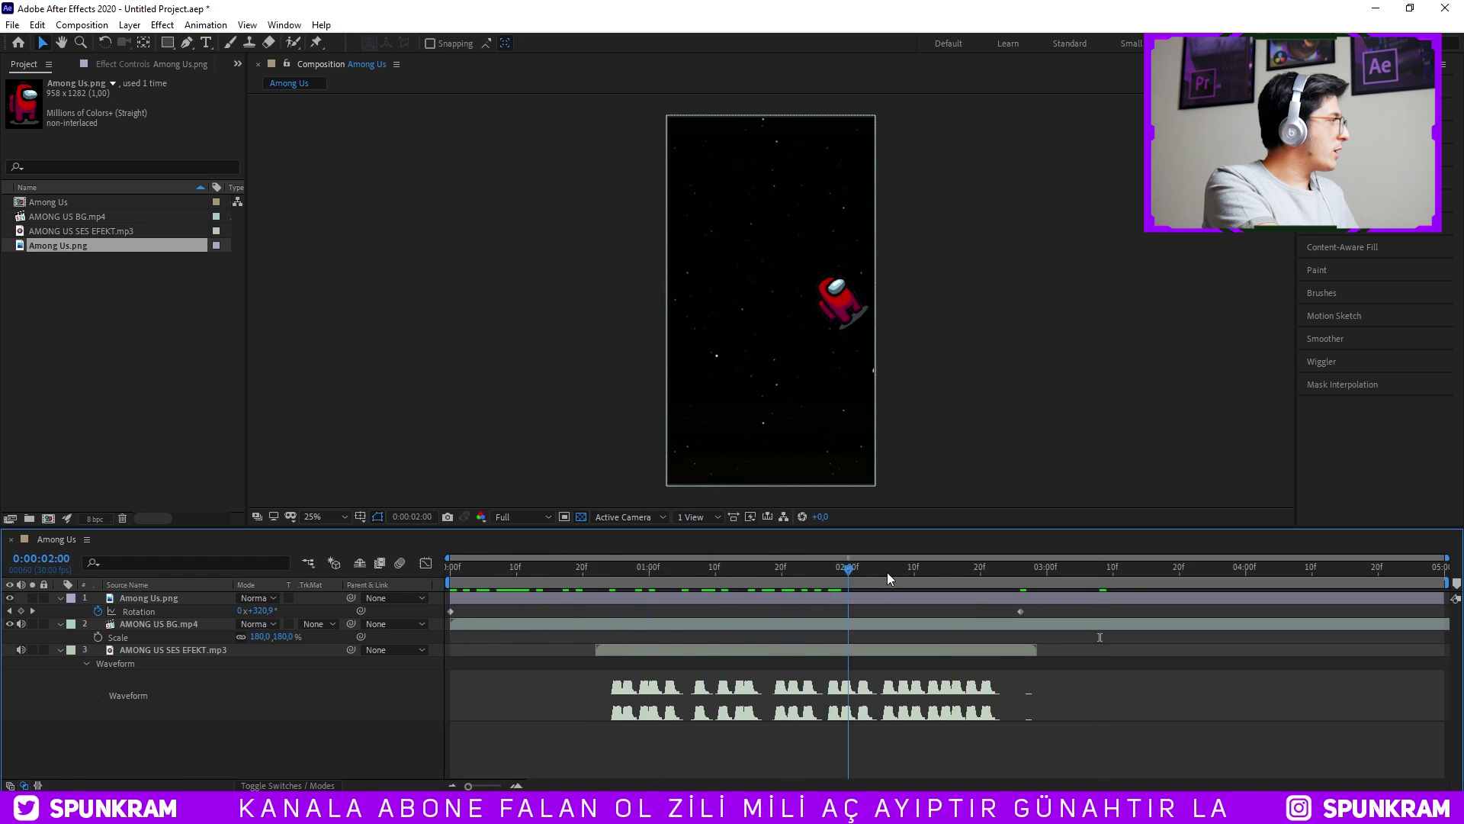
Collapse the sound waveform and add a new empty text layer.
{"action": "left_click", "coordinate": [61, 651]}
{"action": "right_click", "coordinate": [62, 721]}
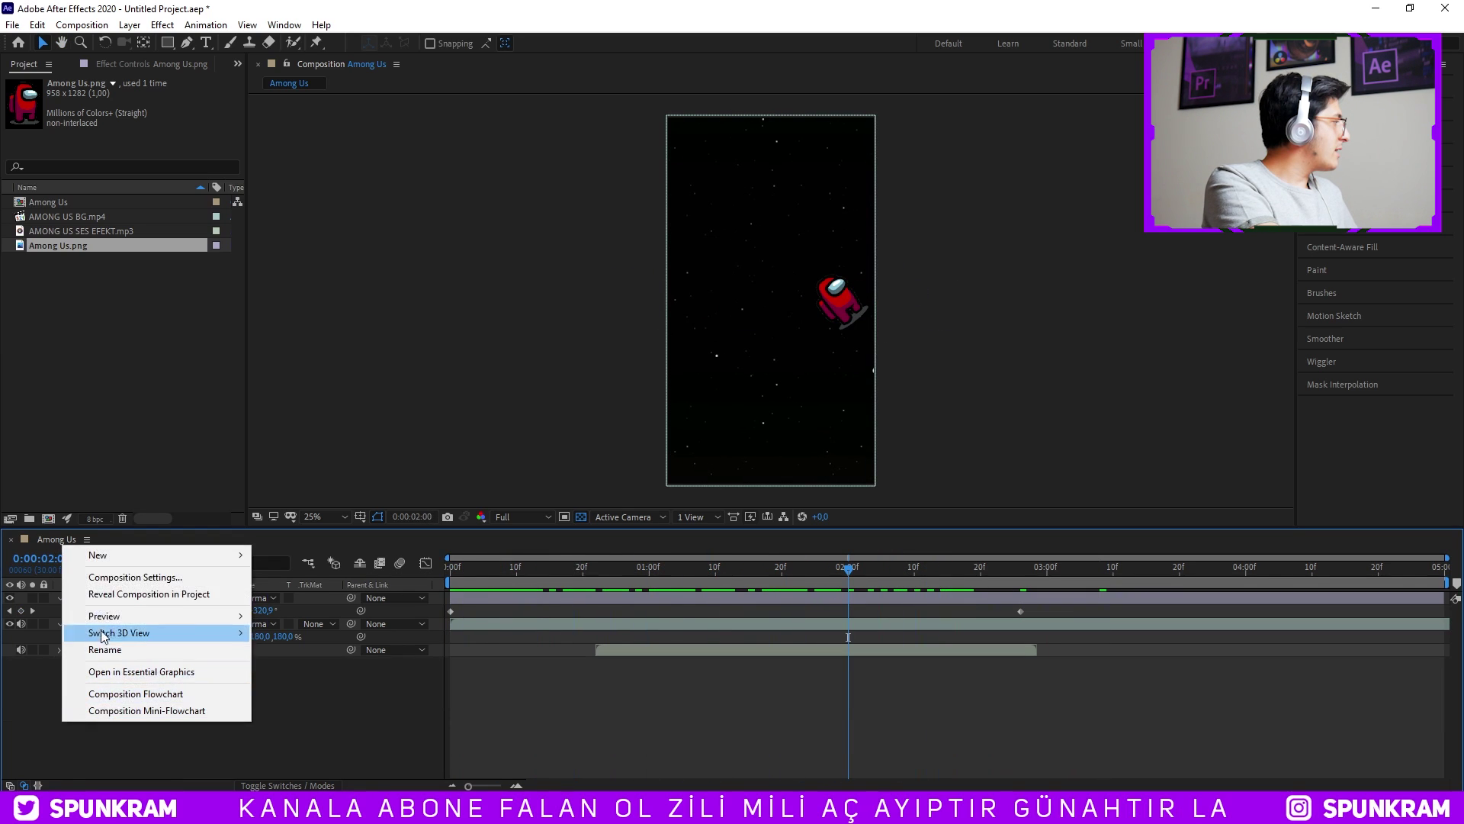
{"action": "mouse_move", "coordinate": [126, 559]}
{"action": "left_click", "coordinate": [284, 578]}
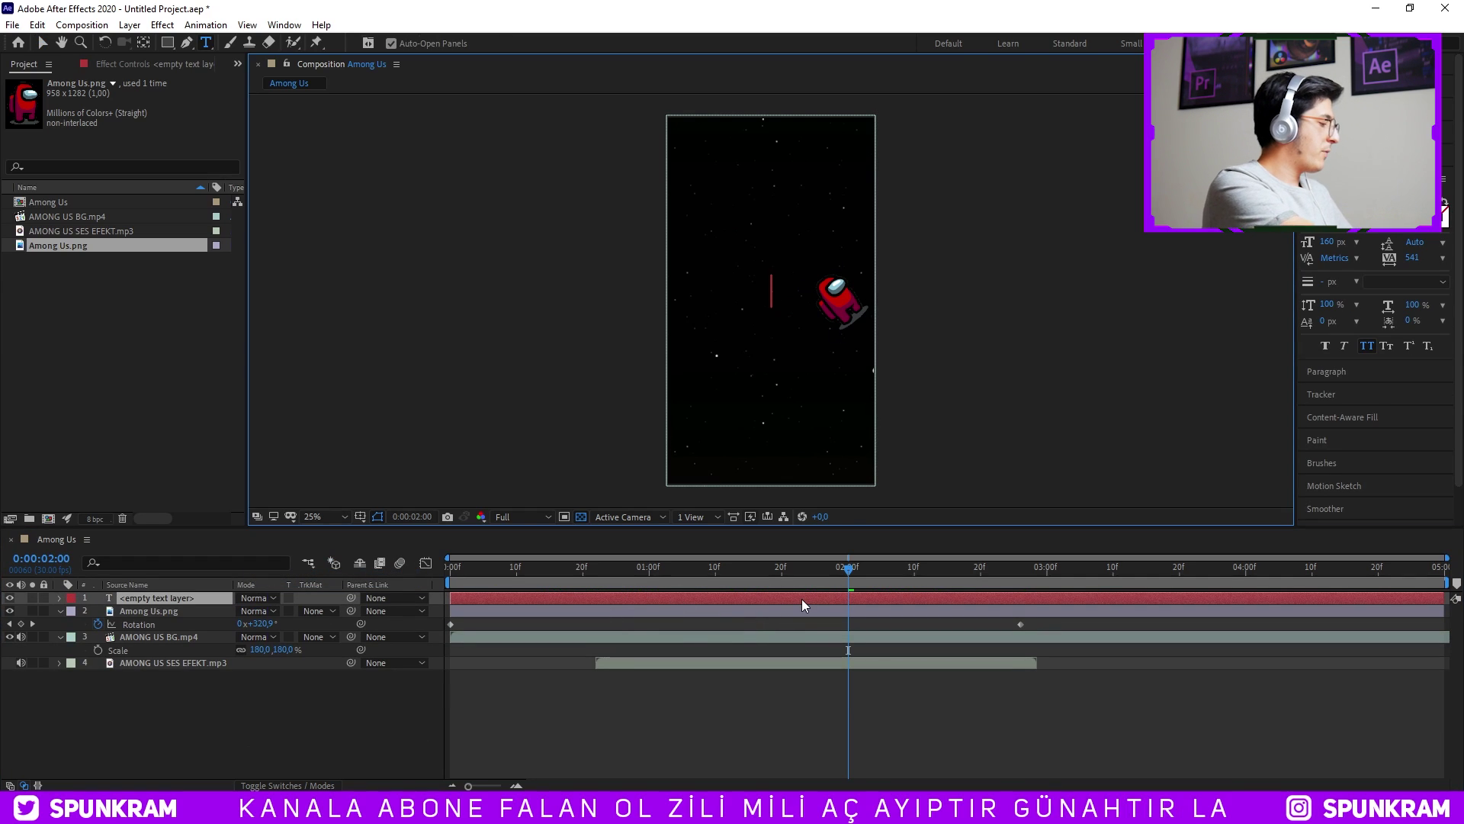
Type the channel greeting ending in 'herkese sevgiler' and select all of it.
{"action": "type", "text": "spunkramdan her"}
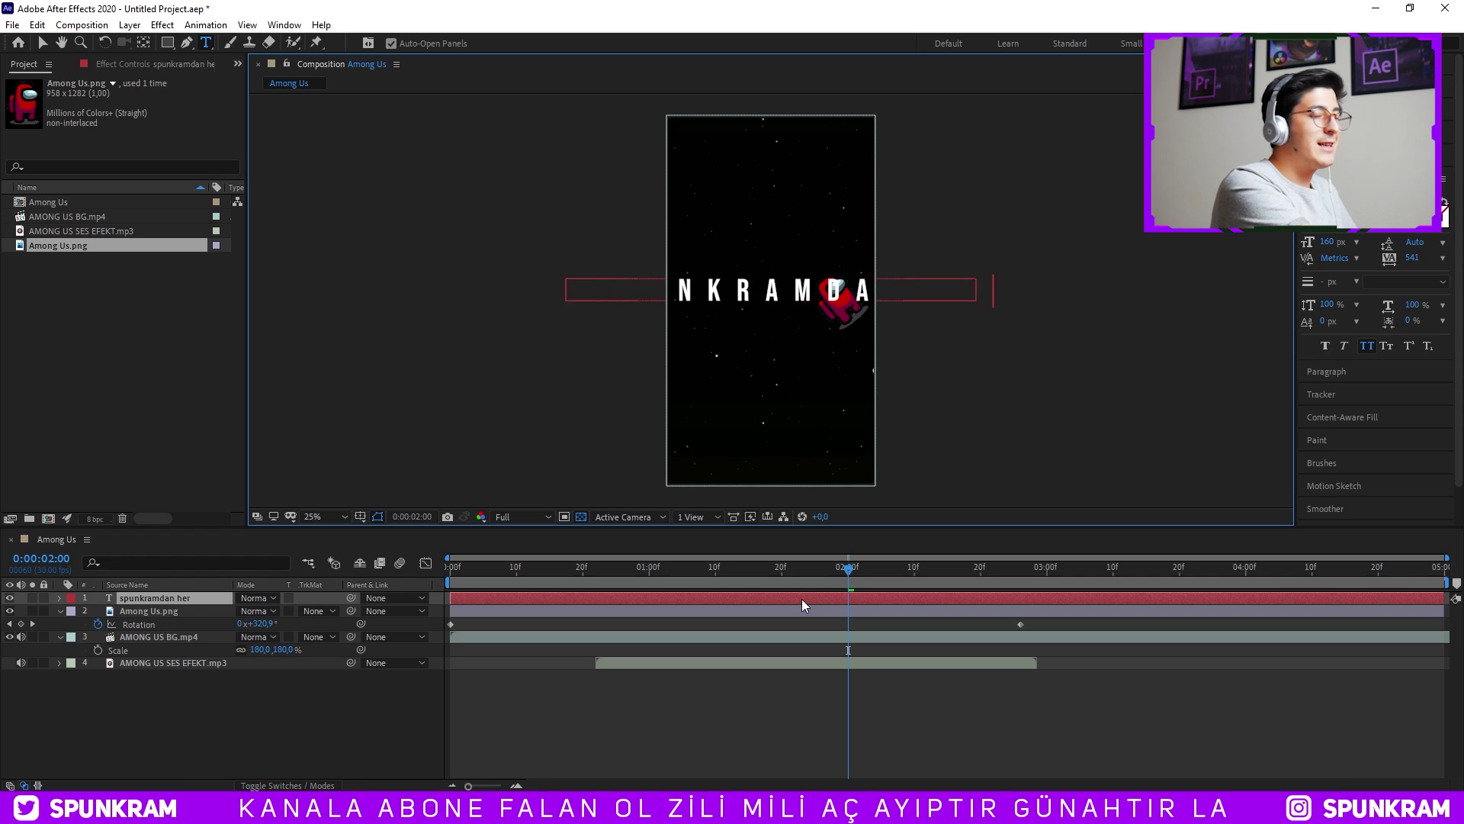
{"action": "type", "text": "kese sevgiler"}
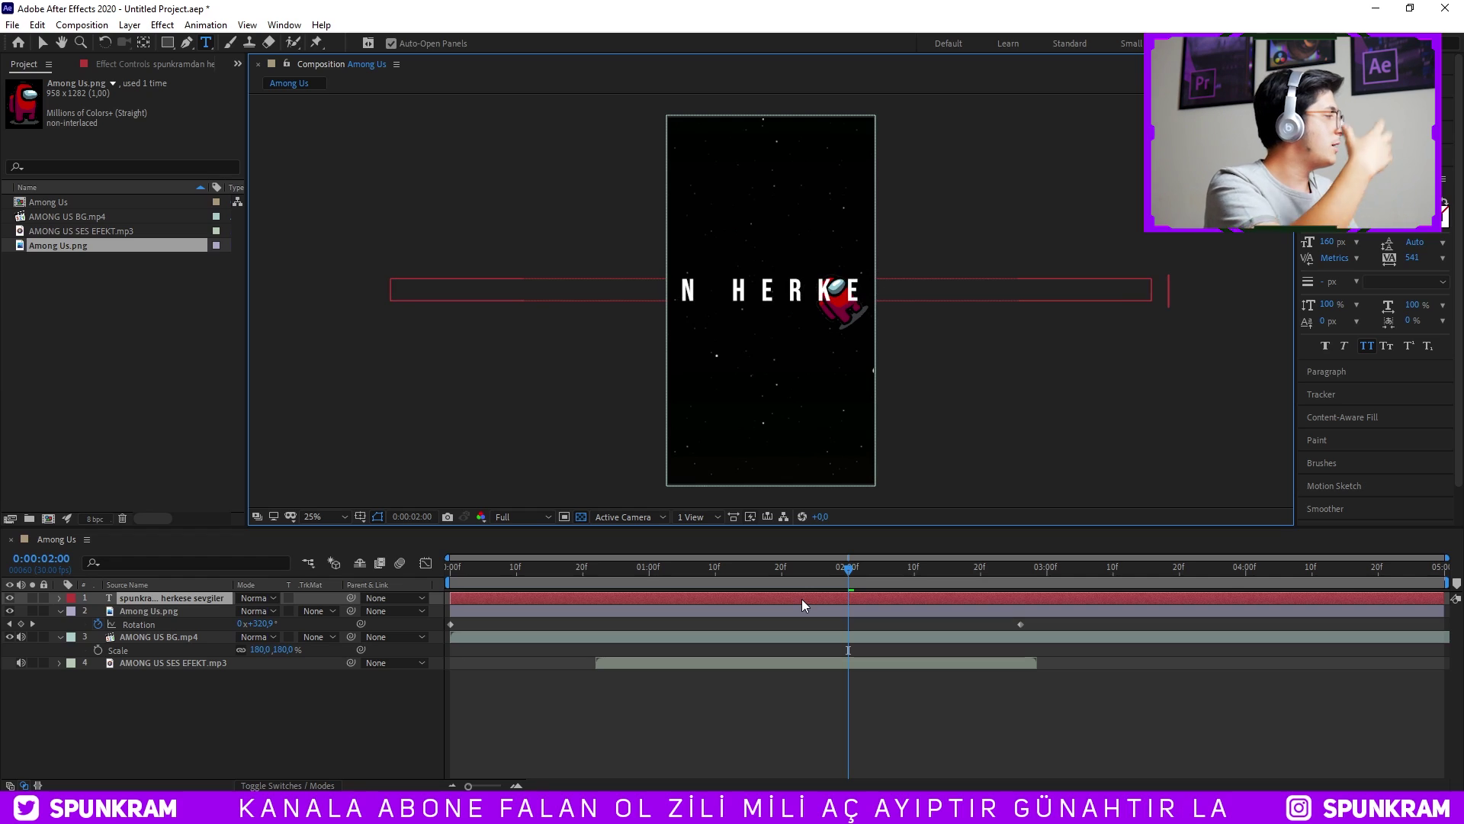
{"action": "key", "text": "ctrl+a"}
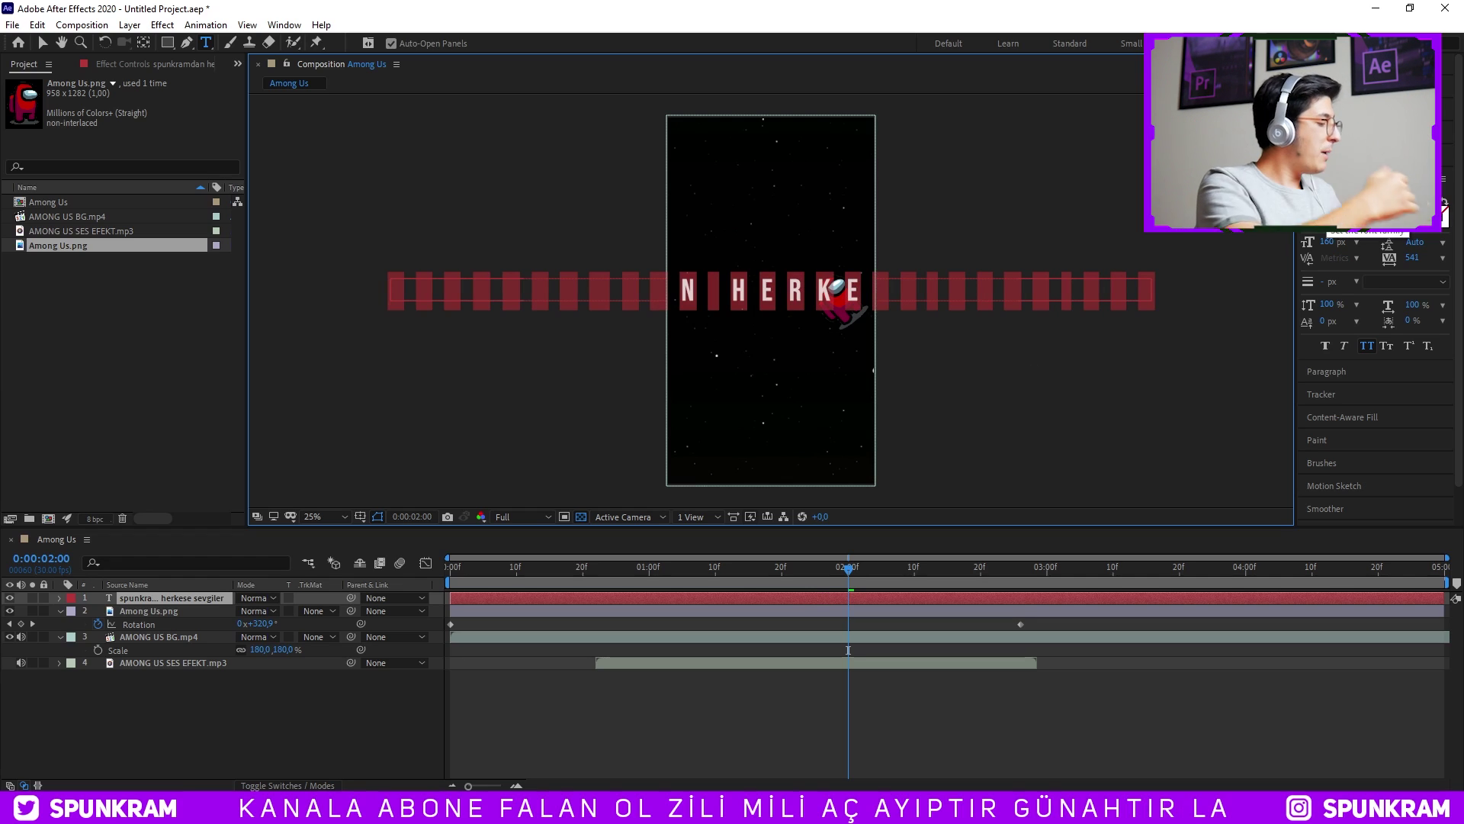
{"action": "left_click", "coordinate": [1357, 221]}
Set the title to Arial with All Caps off, 81 px size and 0 tracking.
{"action": "type", "text": "arial"}
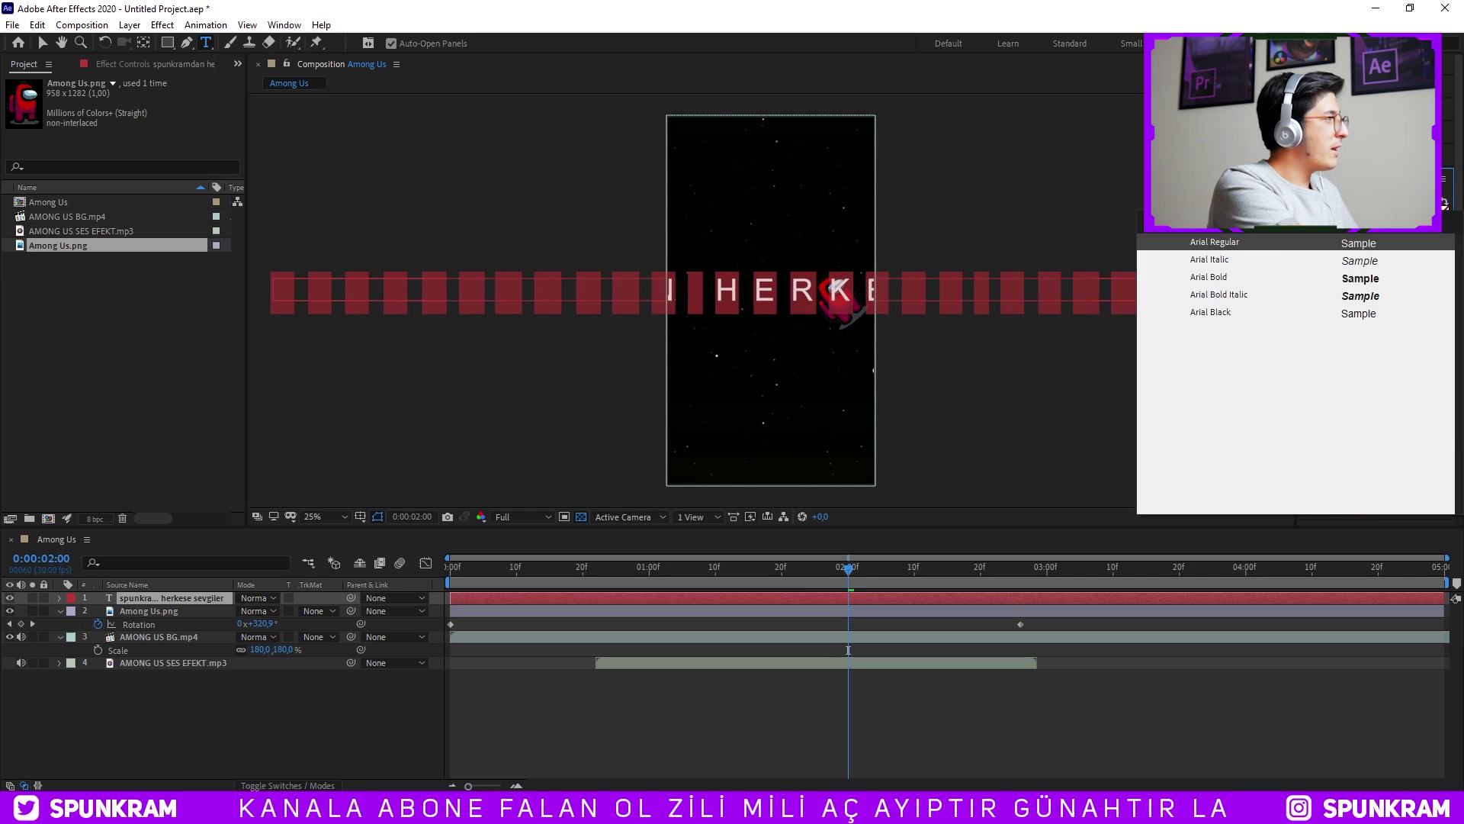
{"action": "key", "text": "Return"}
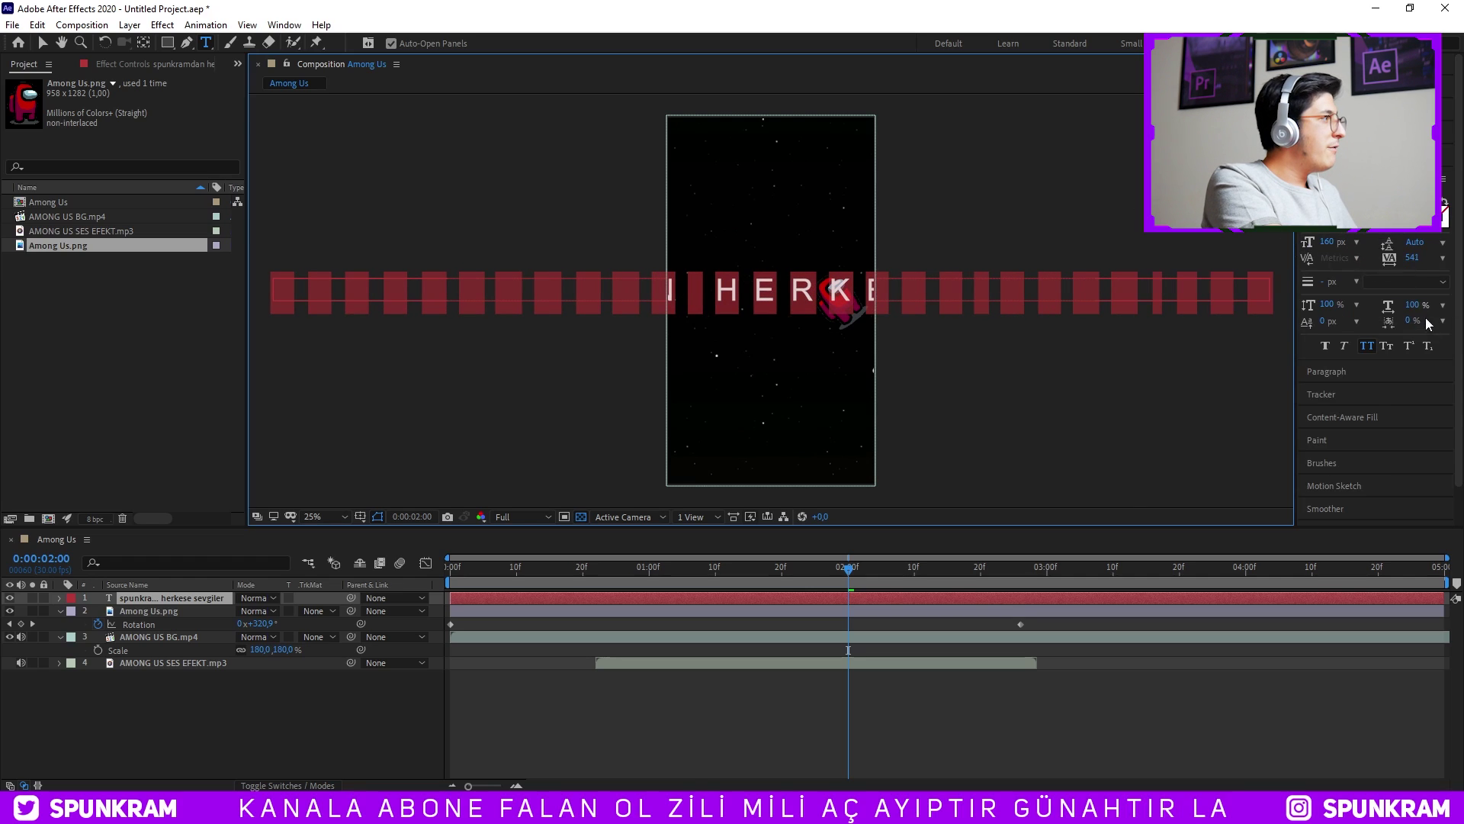
{"action": "left_click", "coordinate": [1365, 346]}
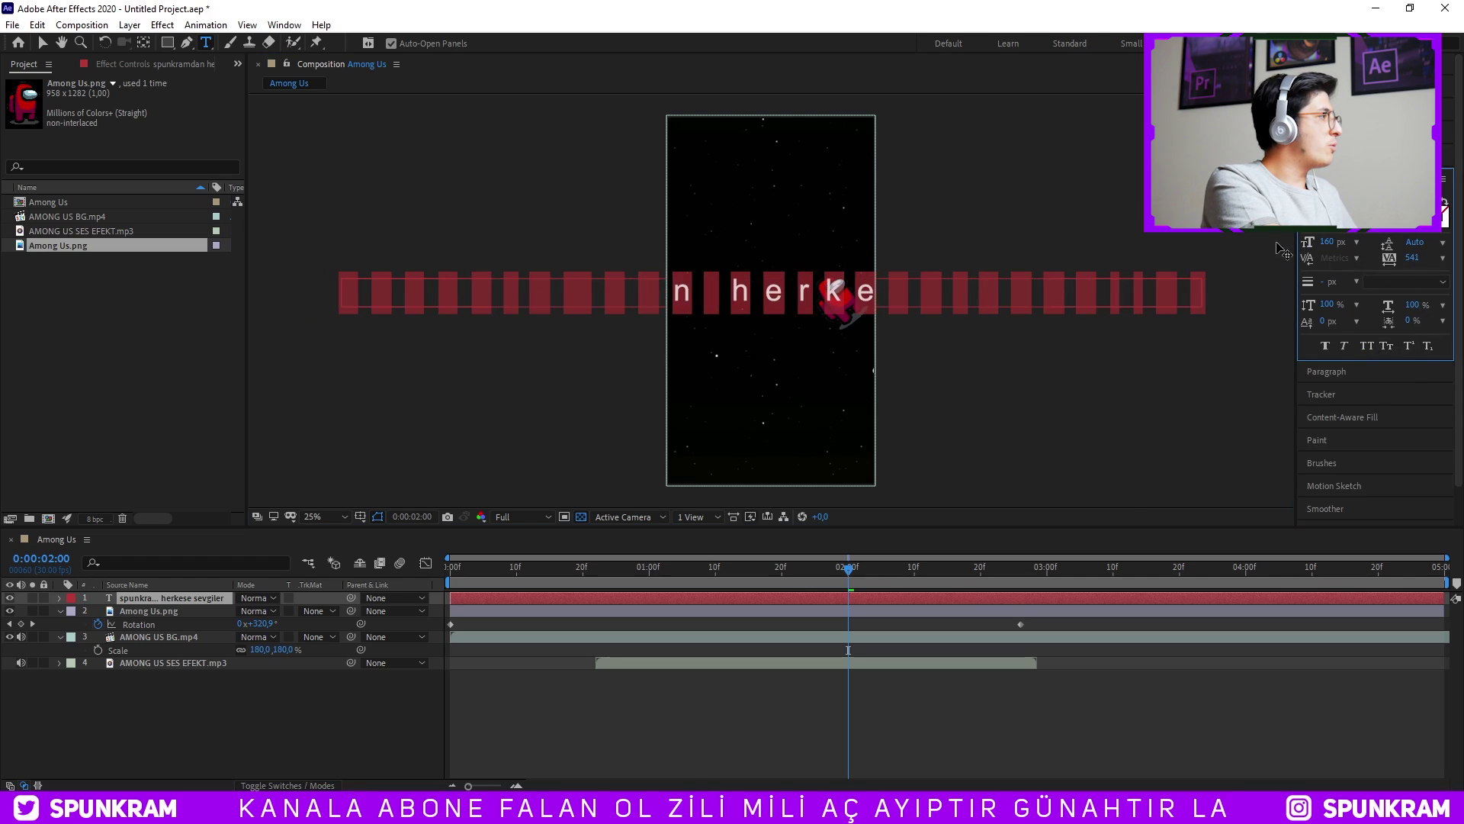
{"action": "left_click_drag", "start_coordinate": [1343, 245], "coordinate": [712, 283]}
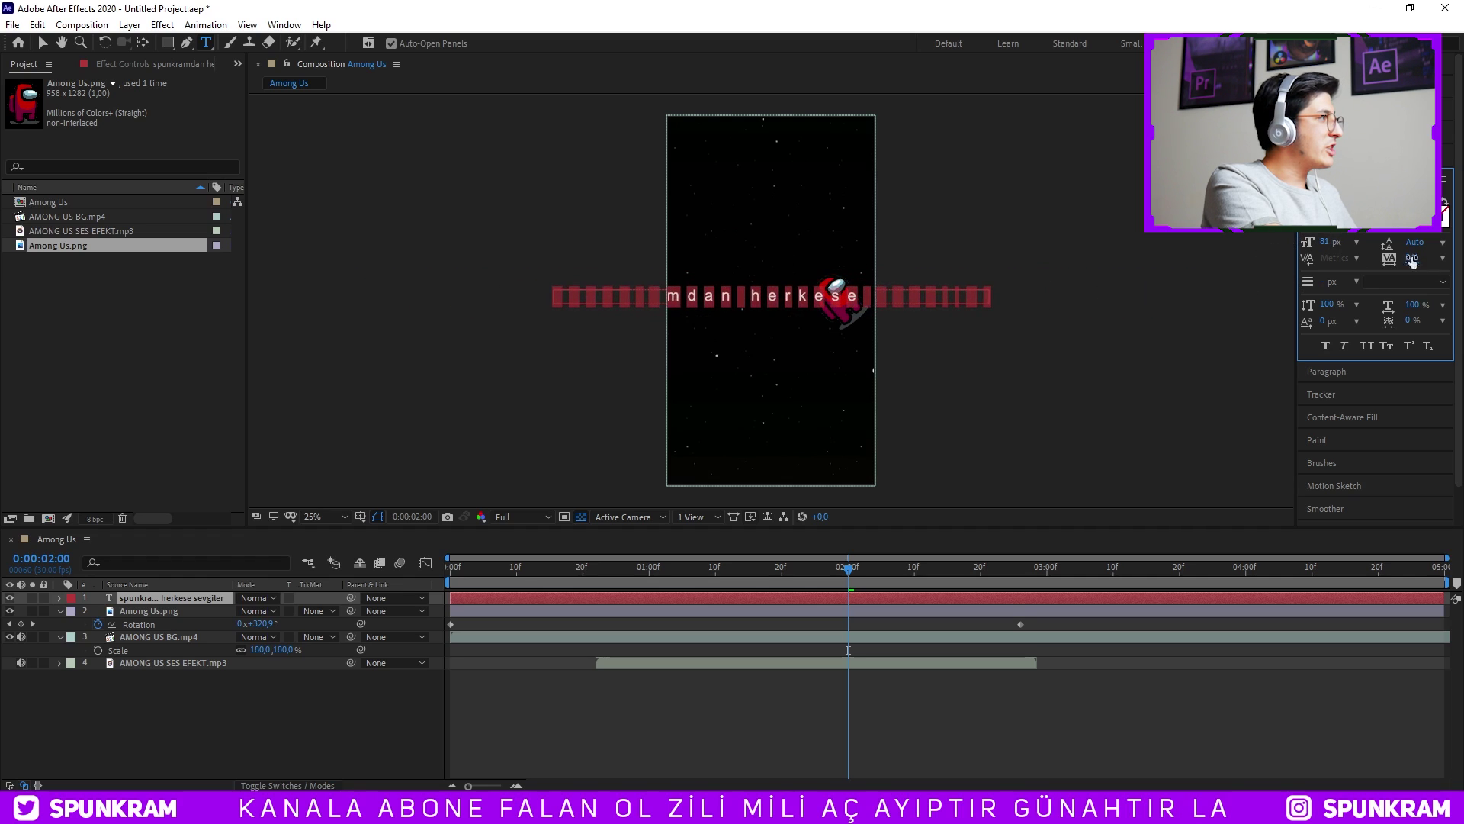
{"action": "key", "text": "Return"}
Scrub to about one second and view the composition at 50% to check the title.
{"action": "left_click_drag", "start_coordinate": [819, 566], "coordinate": [854, 571]}
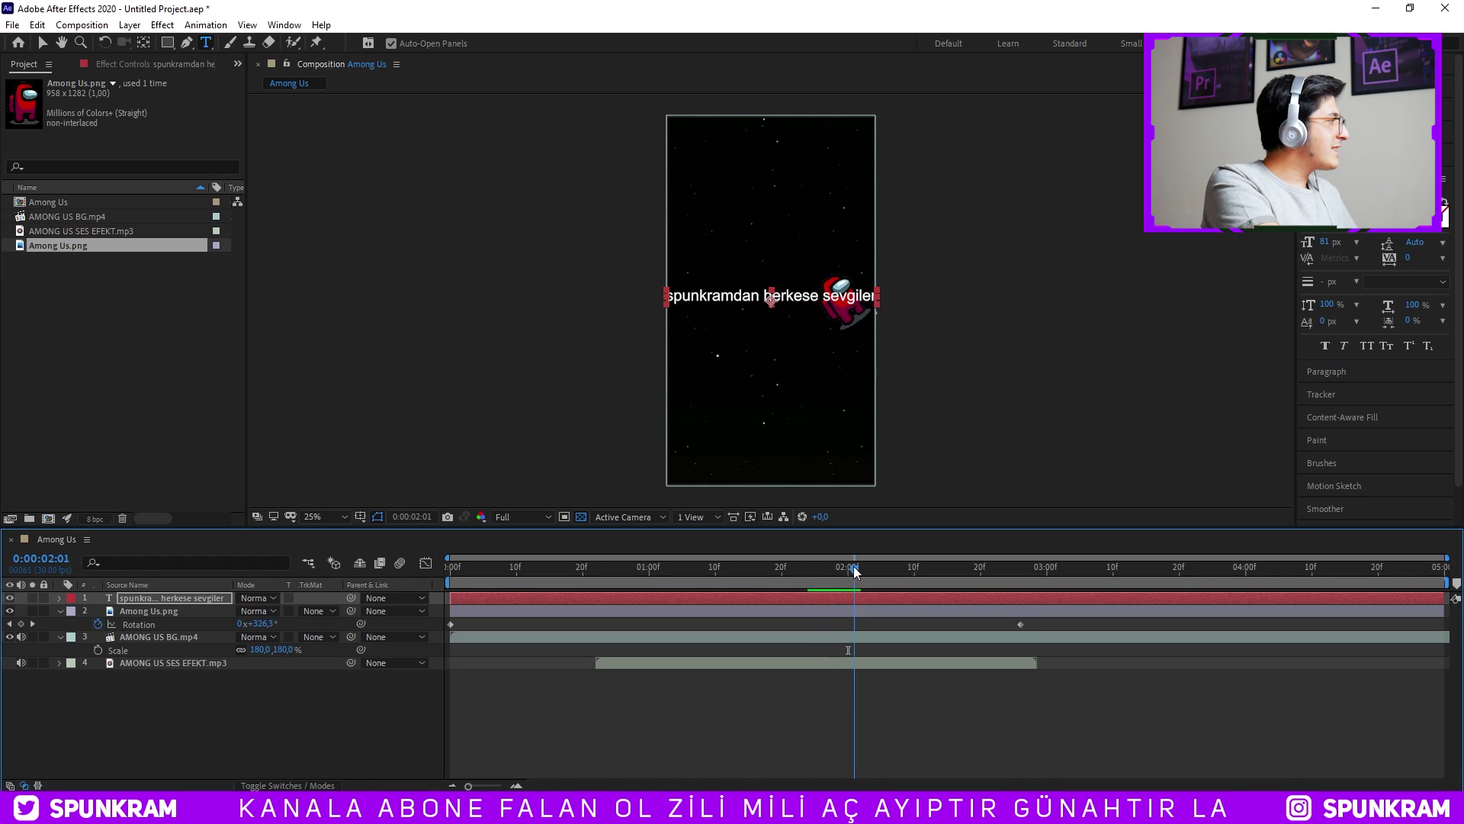
{"action": "key", "text": "period"}
{"action": "key", "text": "period"}
{"action": "key", "text": "comma"}
{"action": "key", "text": "comma"}
{"action": "key", "text": "period"}
{"action": "left_click_drag", "start_coordinate": [808, 568], "coordinate": [662, 549]}
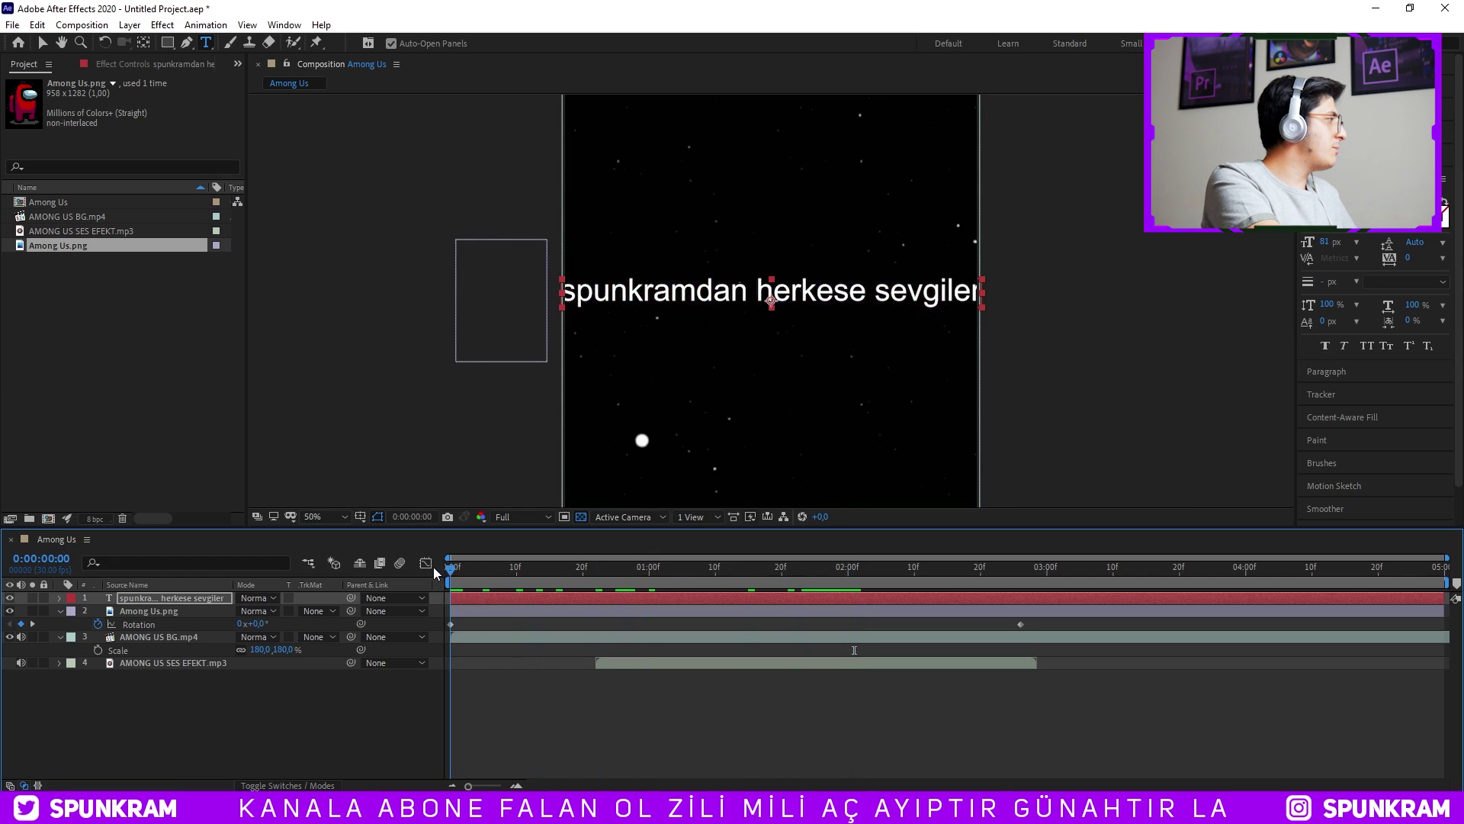
Shrink the title to 50 px and append ' xd' after 'sevgiler', then return to the Selection tool.
{"action": "double_click", "coordinate": [767, 599]}
{"action": "left_click_drag", "start_coordinate": [1324, 242], "coordinate": [1297, 245]}
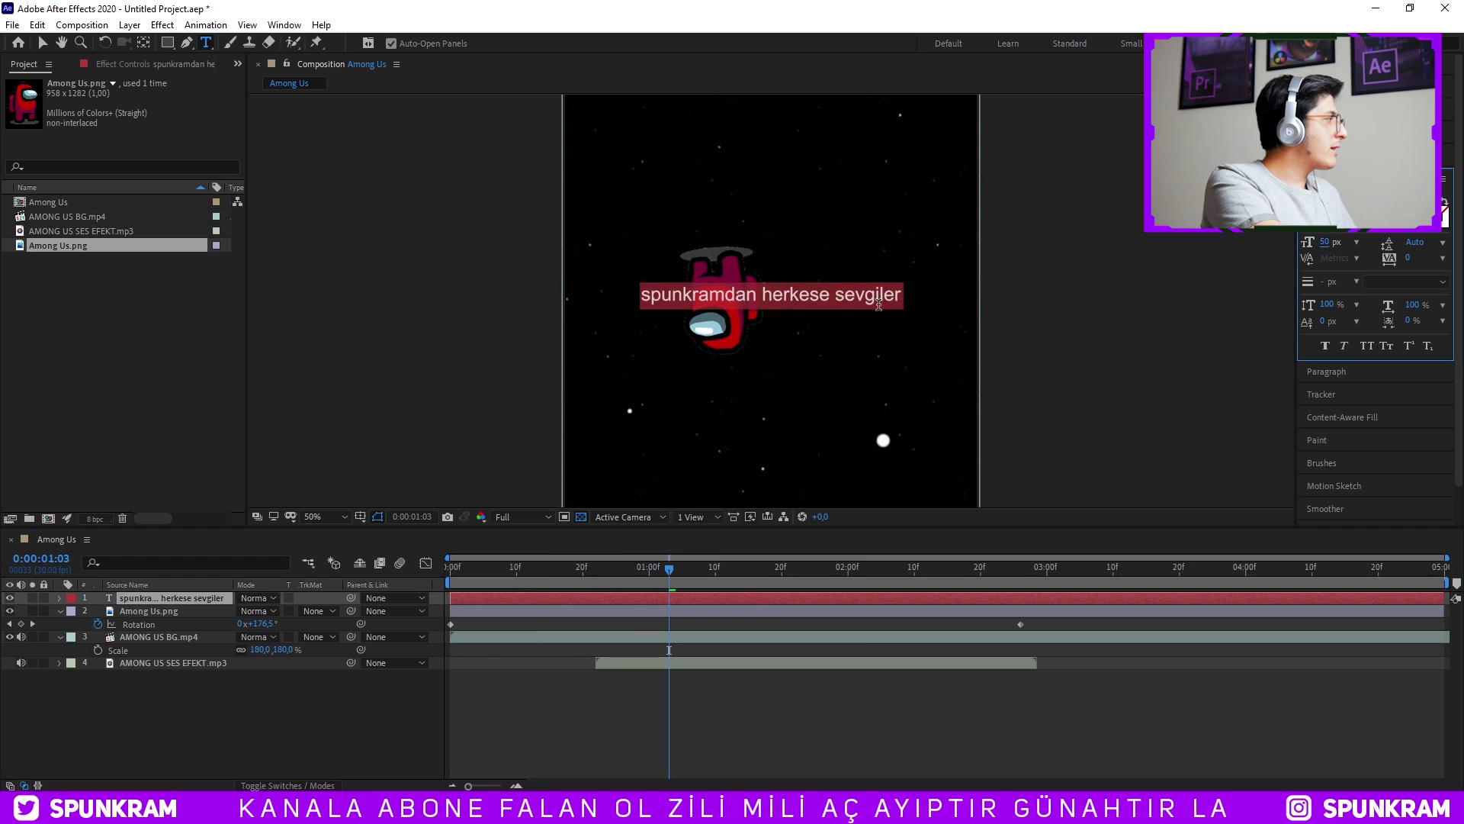
{"action": "left_click", "coordinate": [903, 303]}
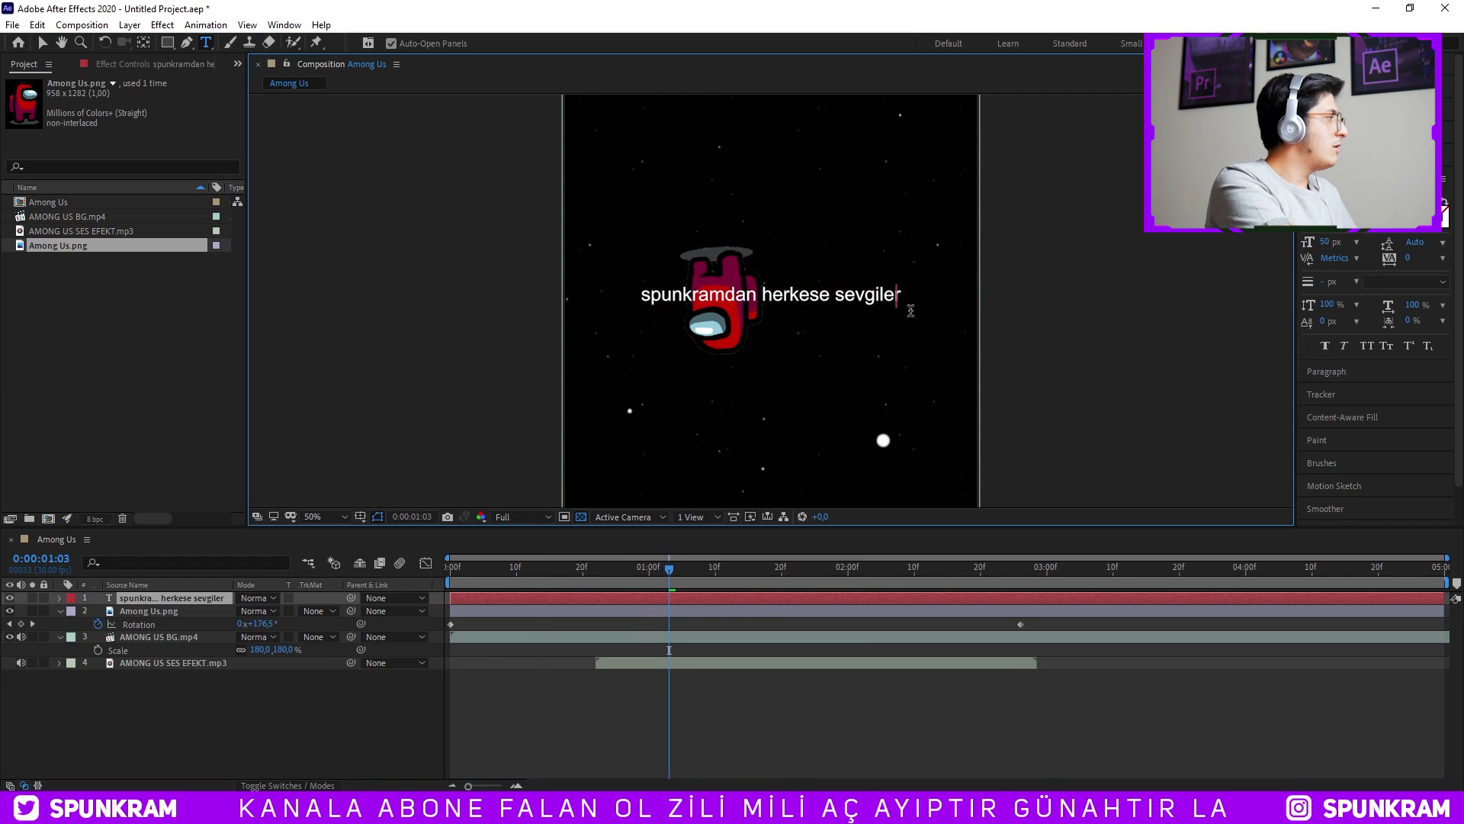
{"action": "type", "text": " xd"}
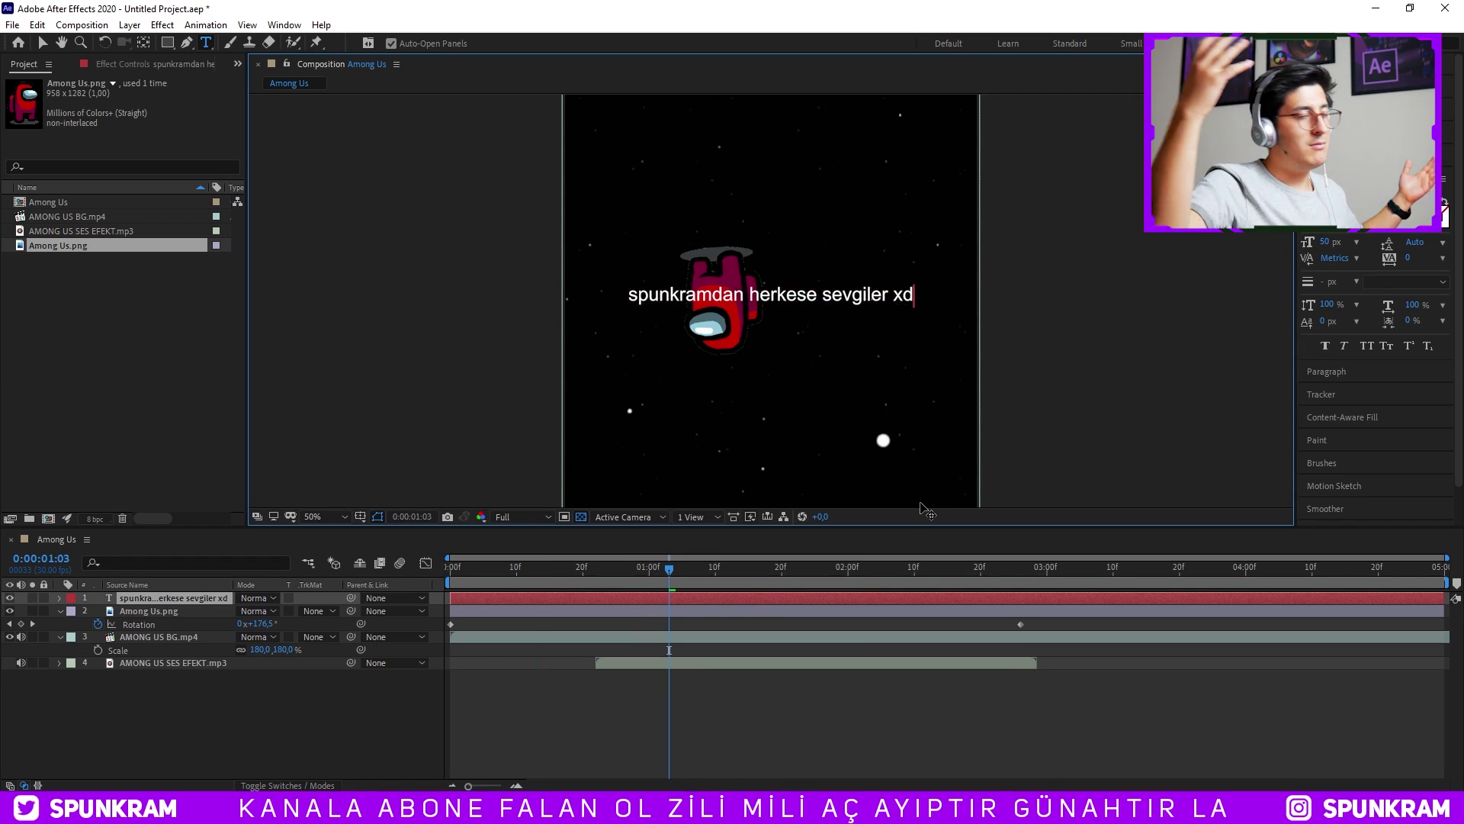
{"action": "left_click", "coordinate": [720, 709]}
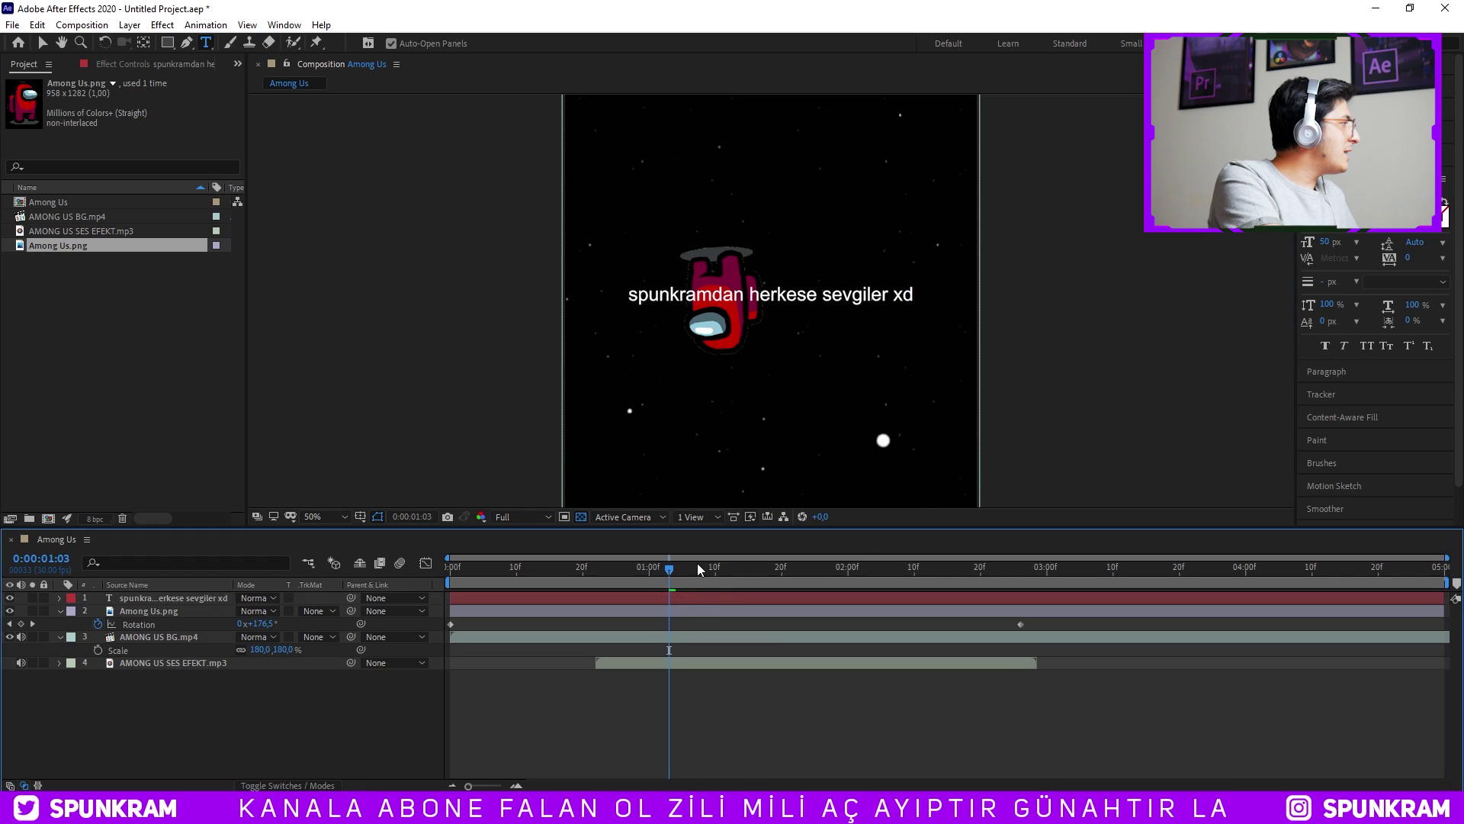
{"action": "left_click_drag", "start_coordinate": [698, 569], "coordinate": [729, 569]}
{"action": "key", "text": "comma"}
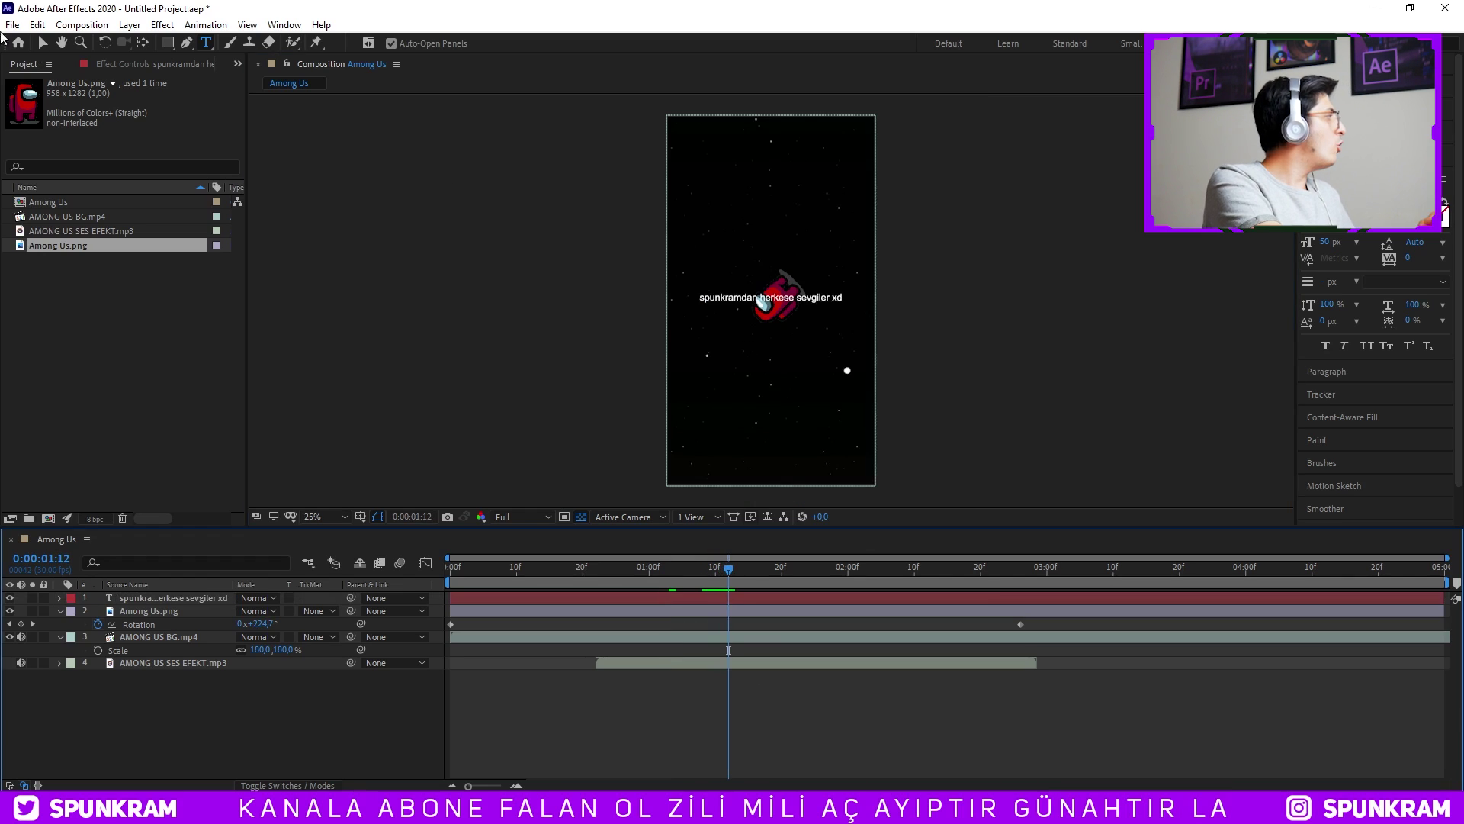
{"action": "left_click", "coordinate": [44, 43]}
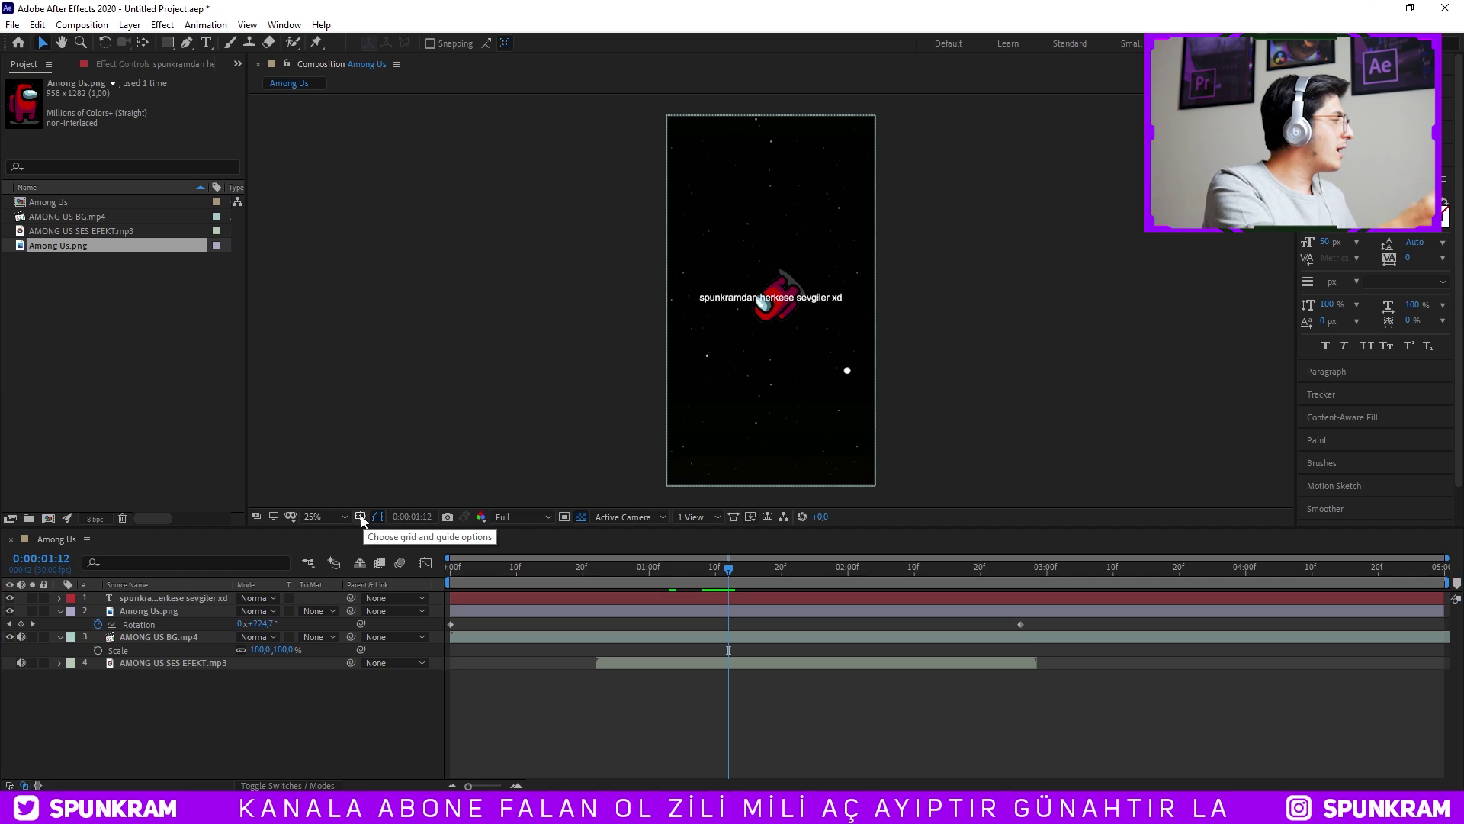
Show the title/action-safe guides and select the title text layer.
{"action": "left_click", "coordinate": [361, 517]}
{"action": "left_click", "coordinate": [412, 527]}
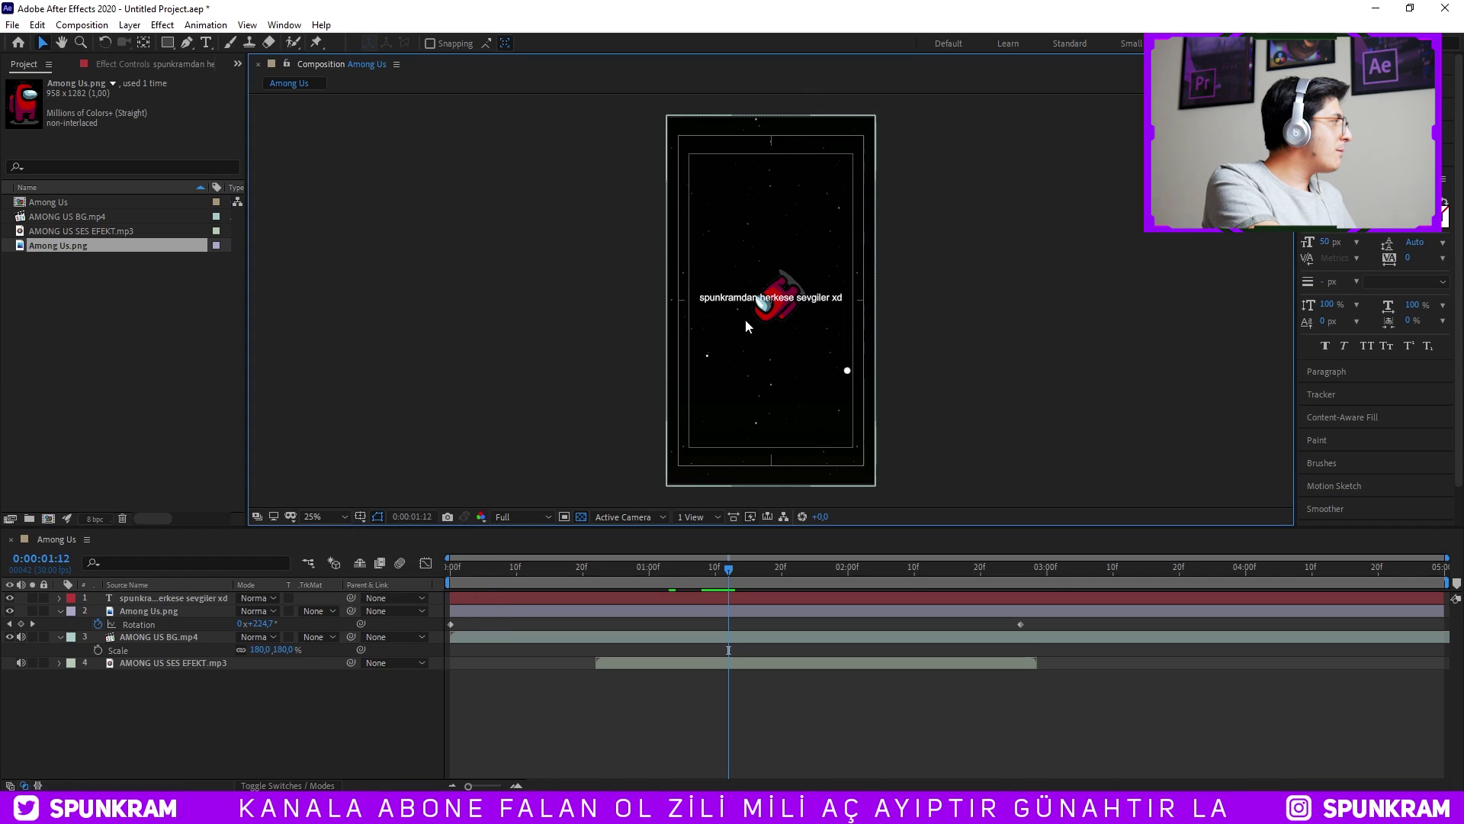
{"action": "left_click", "coordinate": [149, 605]}
{"action": "left_click", "coordinate": [150, 602]}
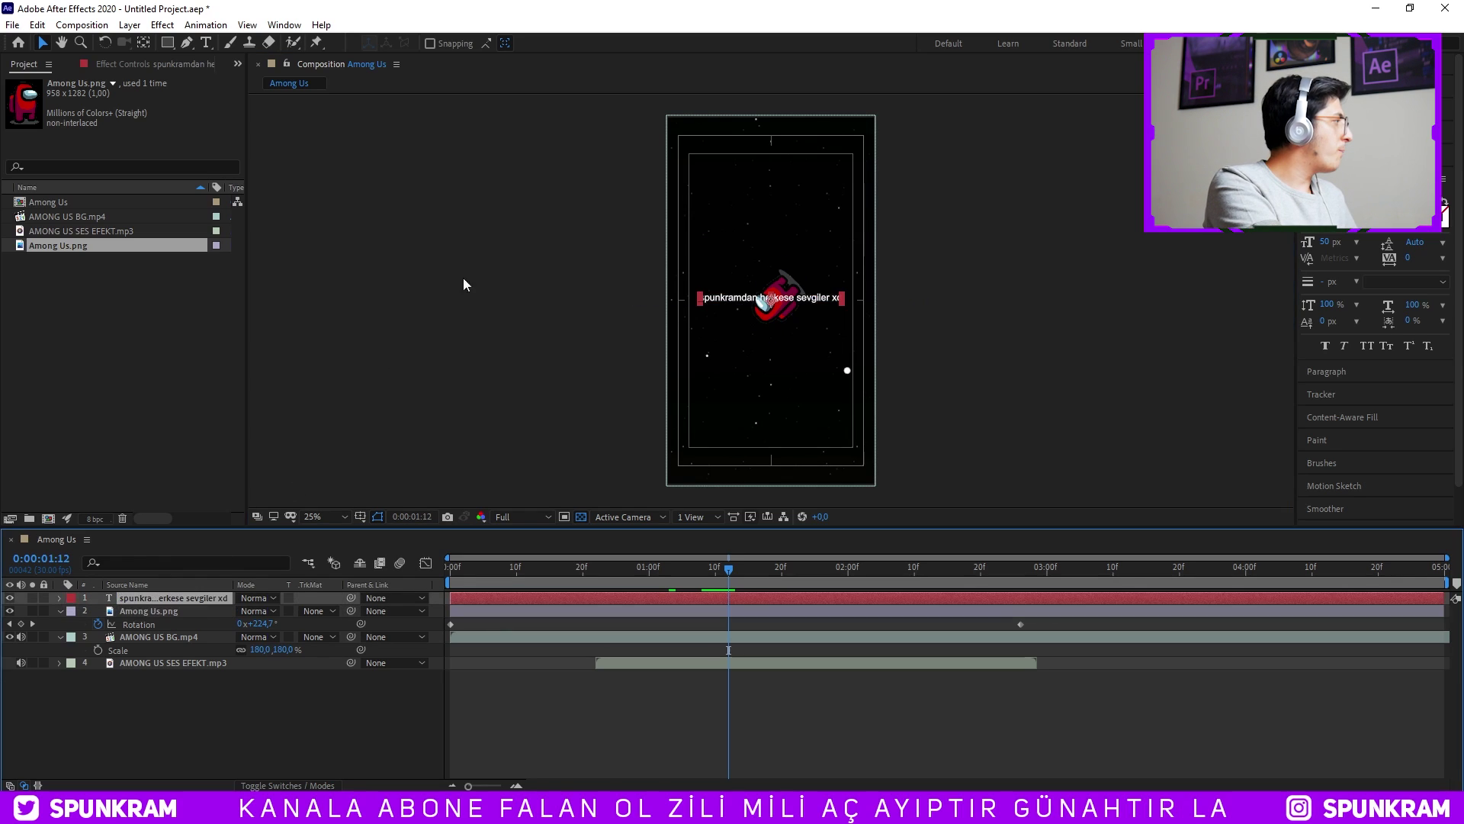
Zoom in, nudge the greeting line down to center it over the crewmate, then zoom back out.
{"action": "scroll", "coordinate": [762, 286], "scroll_direction": "up", "scroll_amount": 2}
{"action": "scroll", "coordinate": [763, 286], "scroll_direction": "up", "scroll_amount": 4}
{"action": "scroll", "coordinate": [763, 284], "scroll_direction": "down", "scroll_amount": 6}
{"action": "scroll", "coordinate": [802, 238], "scroll_direction": "down", "scroll_amount": 1}
{"action": "scroll", "coordinate": [763, 190], "scroll_direction": "up", "scroll_amount": 1}
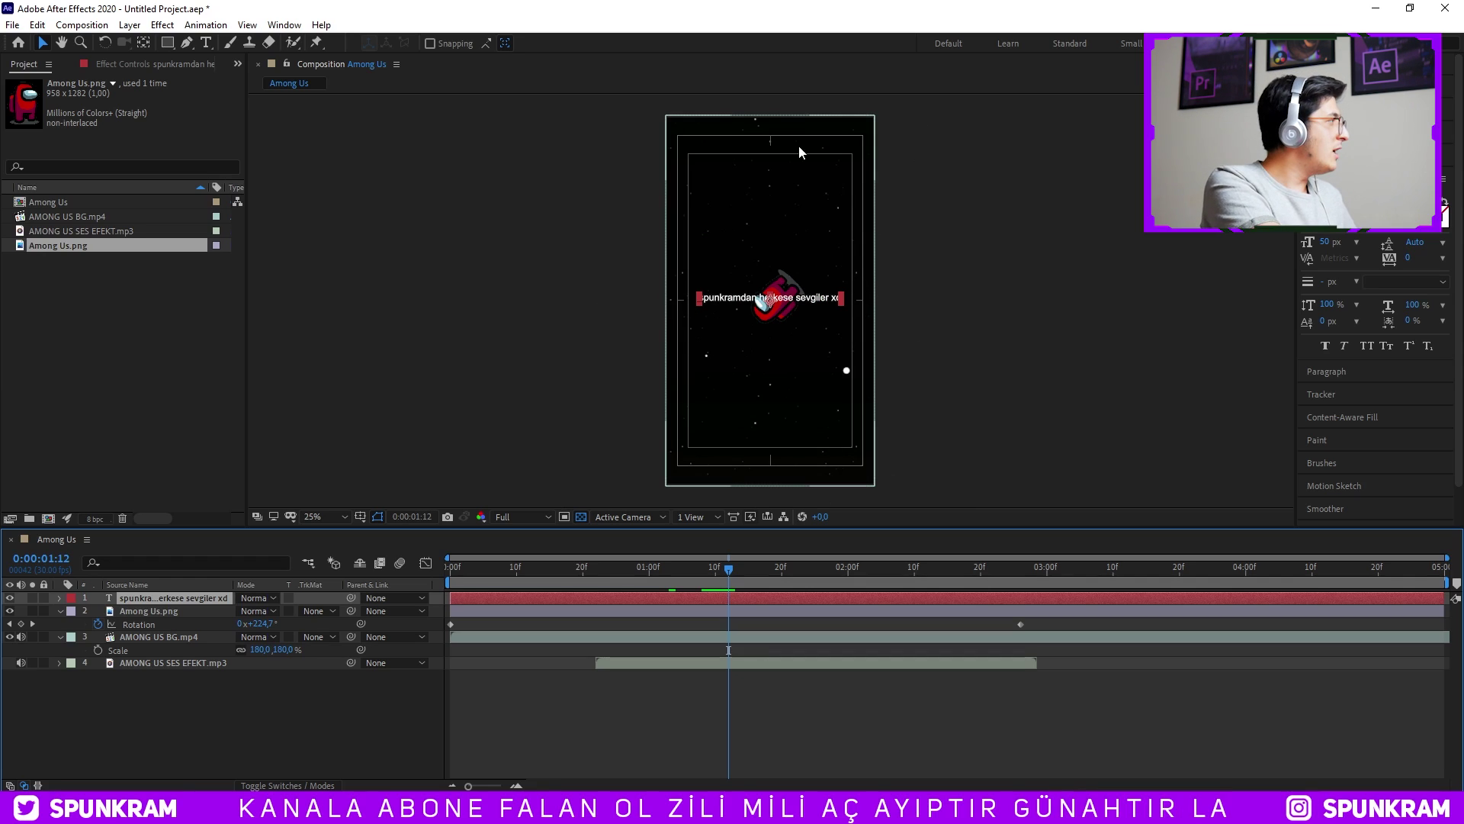
{"action": "scroll", "coordinate": [788, 313], "scroll_direction": "up", "scroll_amount": 4}
{"action": "scroll", "coordinate": [784, 307], "scroll_direction": "up", "scroll_amount": 2}
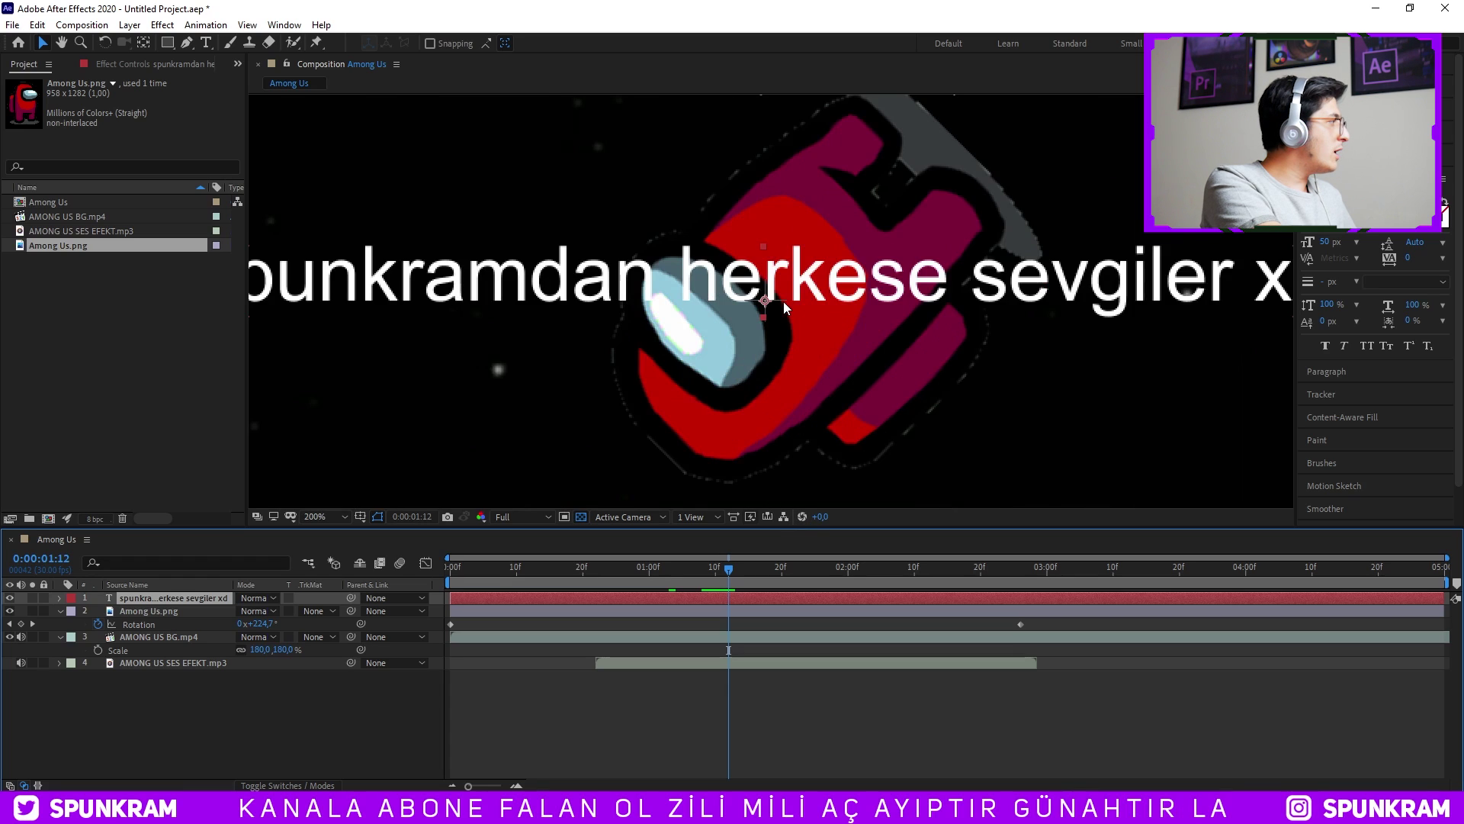
{"action": "scroll", "coordinate": [768, 312], "scroll_direction": "up", "scroll_amount": 2}
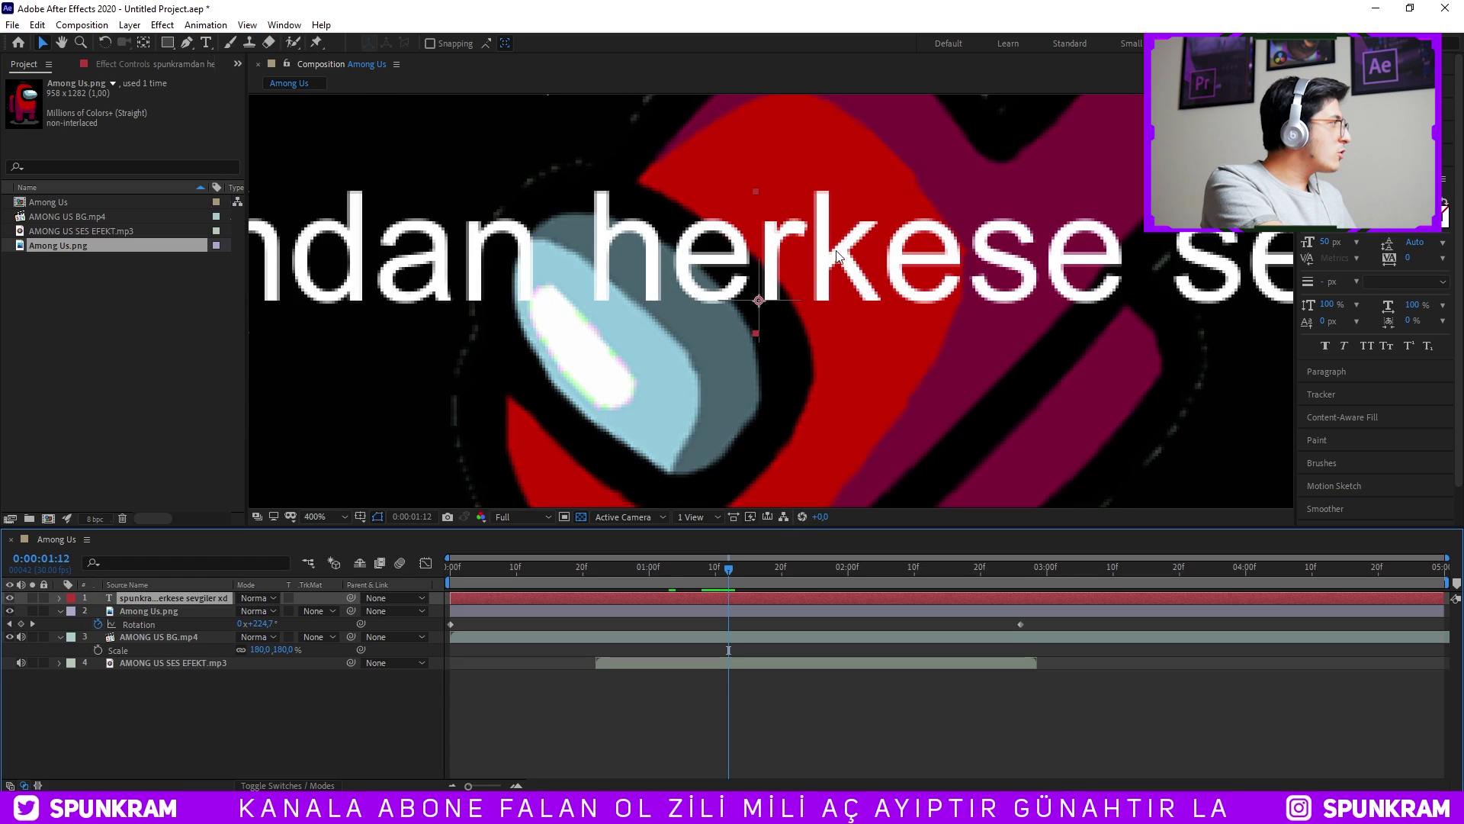
{"action": "left_click_drag", "start_coordinate": [846, 252], "coordinate": [850, 283]}
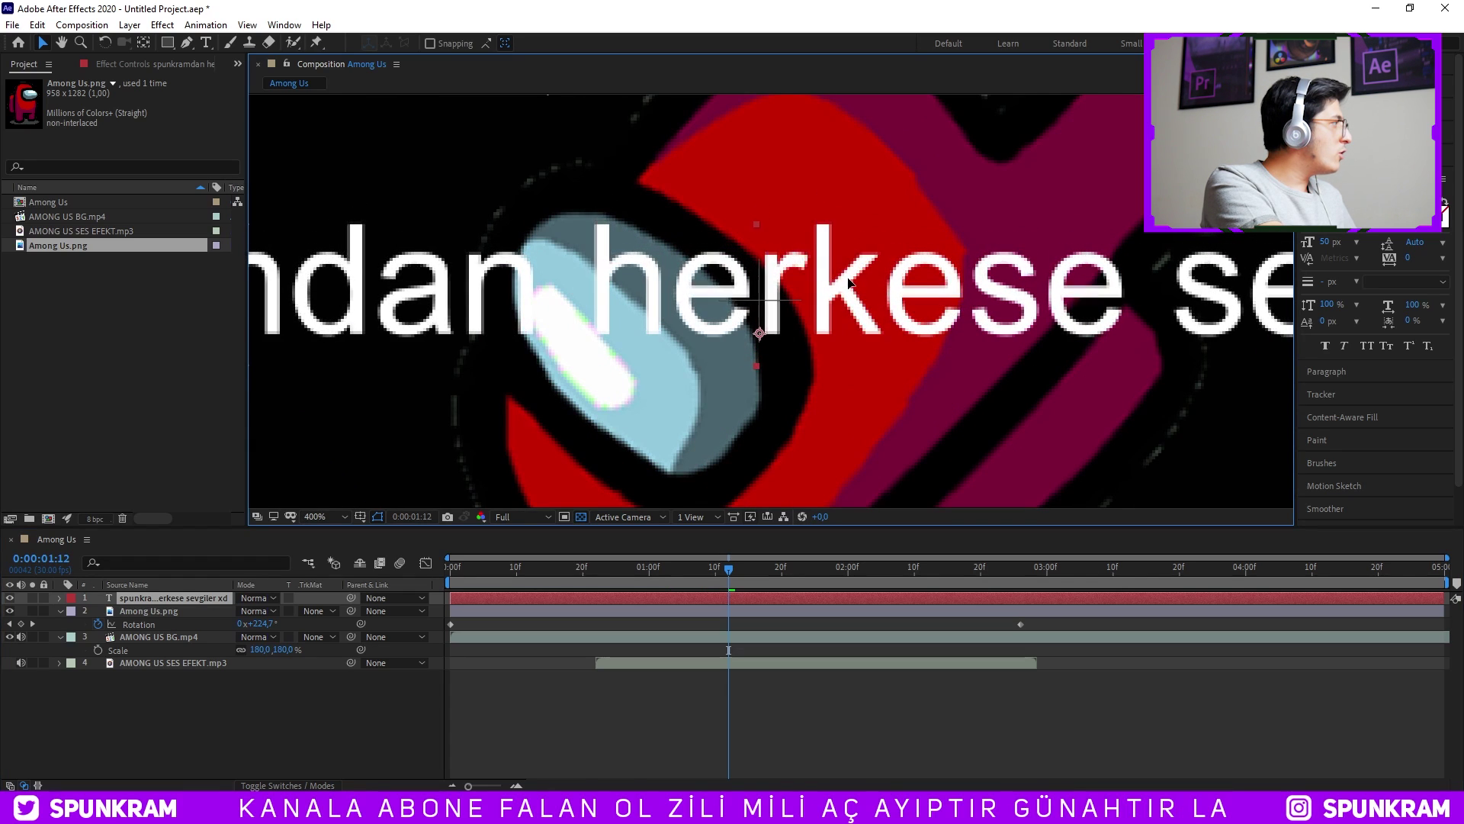
{"action": "scroll", "coordinate": [809, 266], "scroll_direction": "down", "scroll_amount": 2}
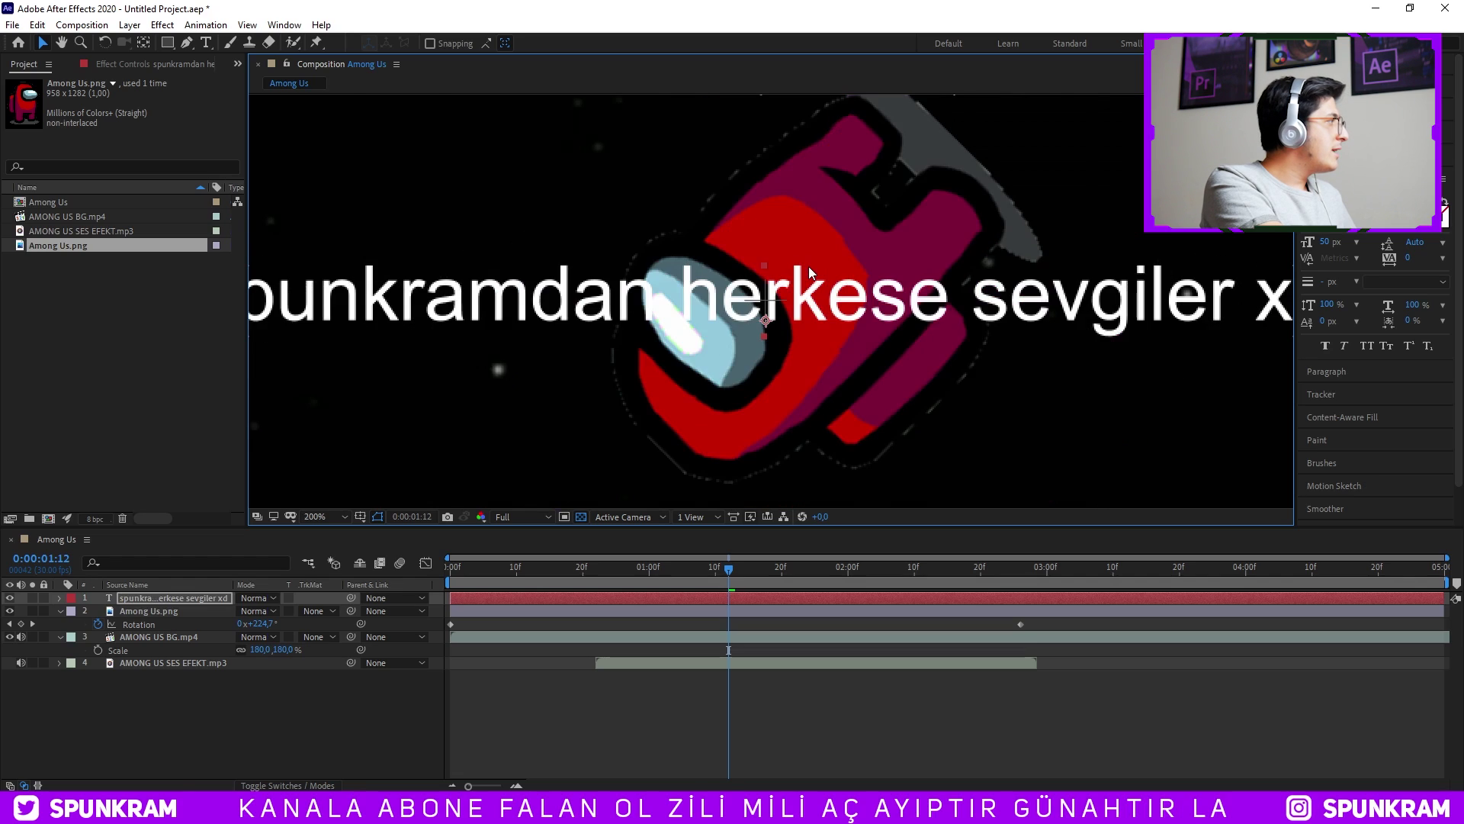
{"action": "scroll", "coordinate": [743, 313], "scroll_direction": "down", "scroll_amount": 2}
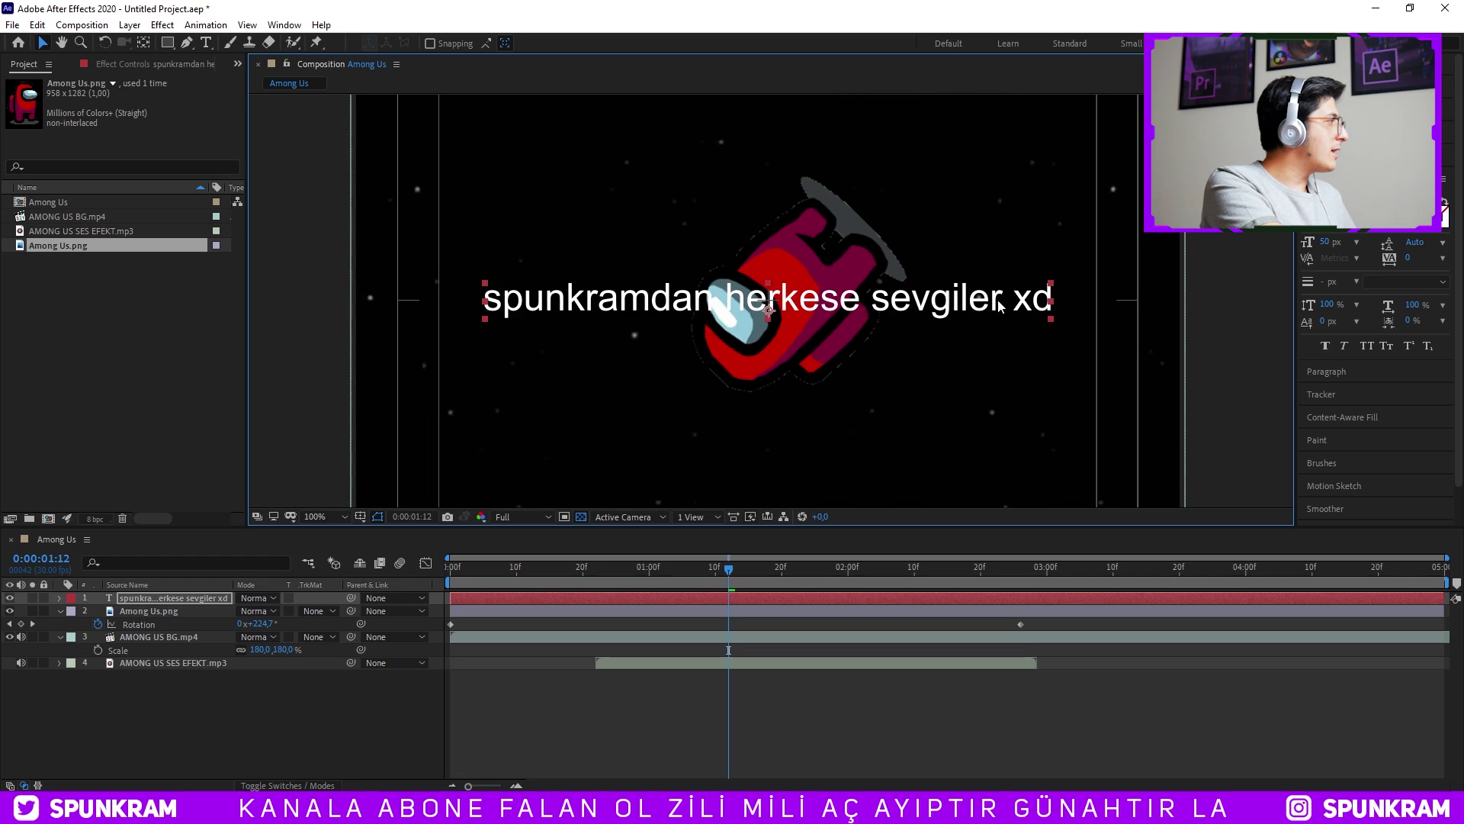
{"action": "scroll", "coordinate": [973, 271], "scroll_direction": "down", "scroll_amount": 1}
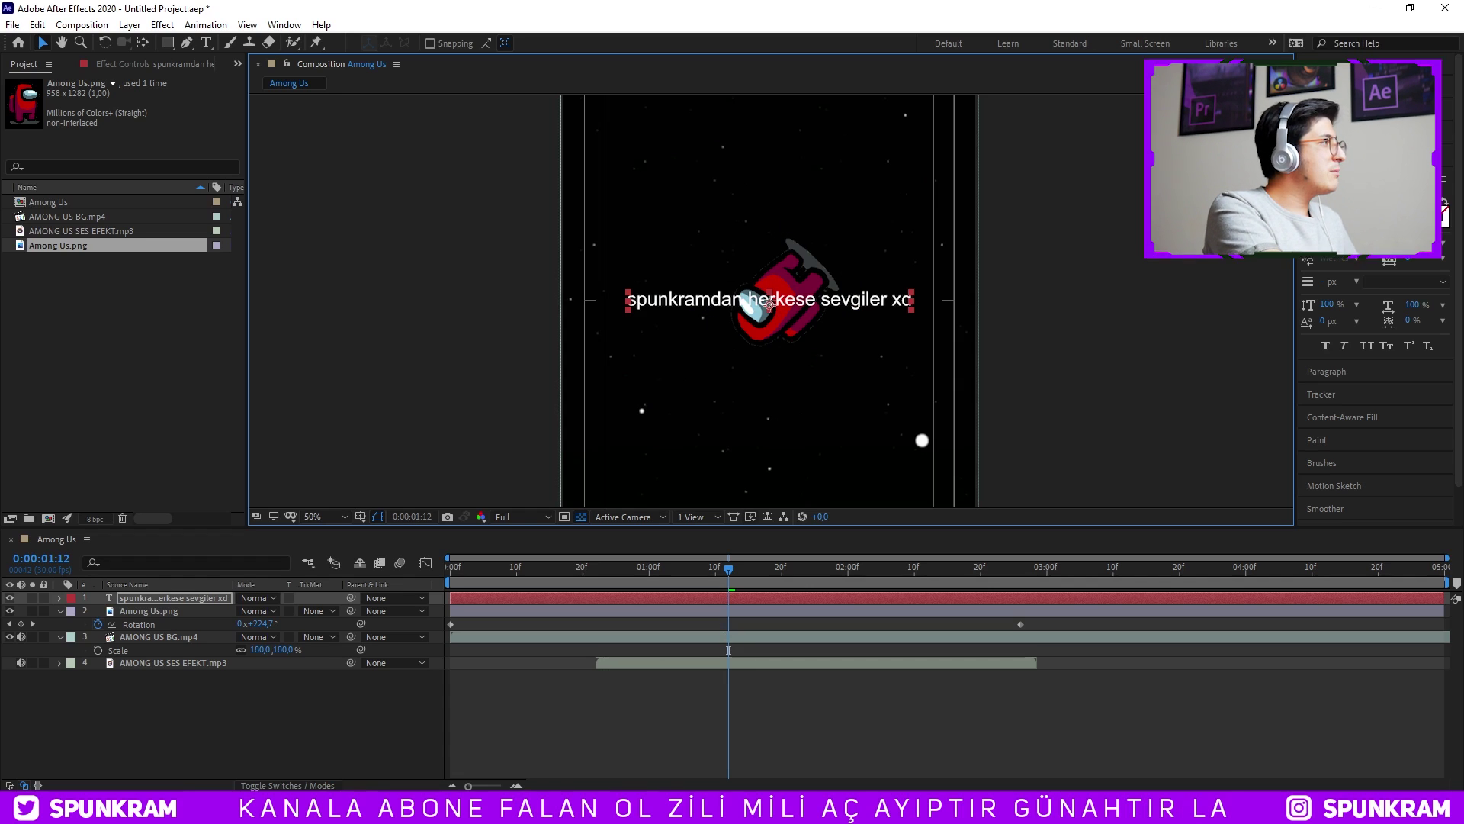
Search Effects & Presets for 'typewr' to find the Typewriter preset.
{"action": "left_click", "coordinate": [1399, 109]}
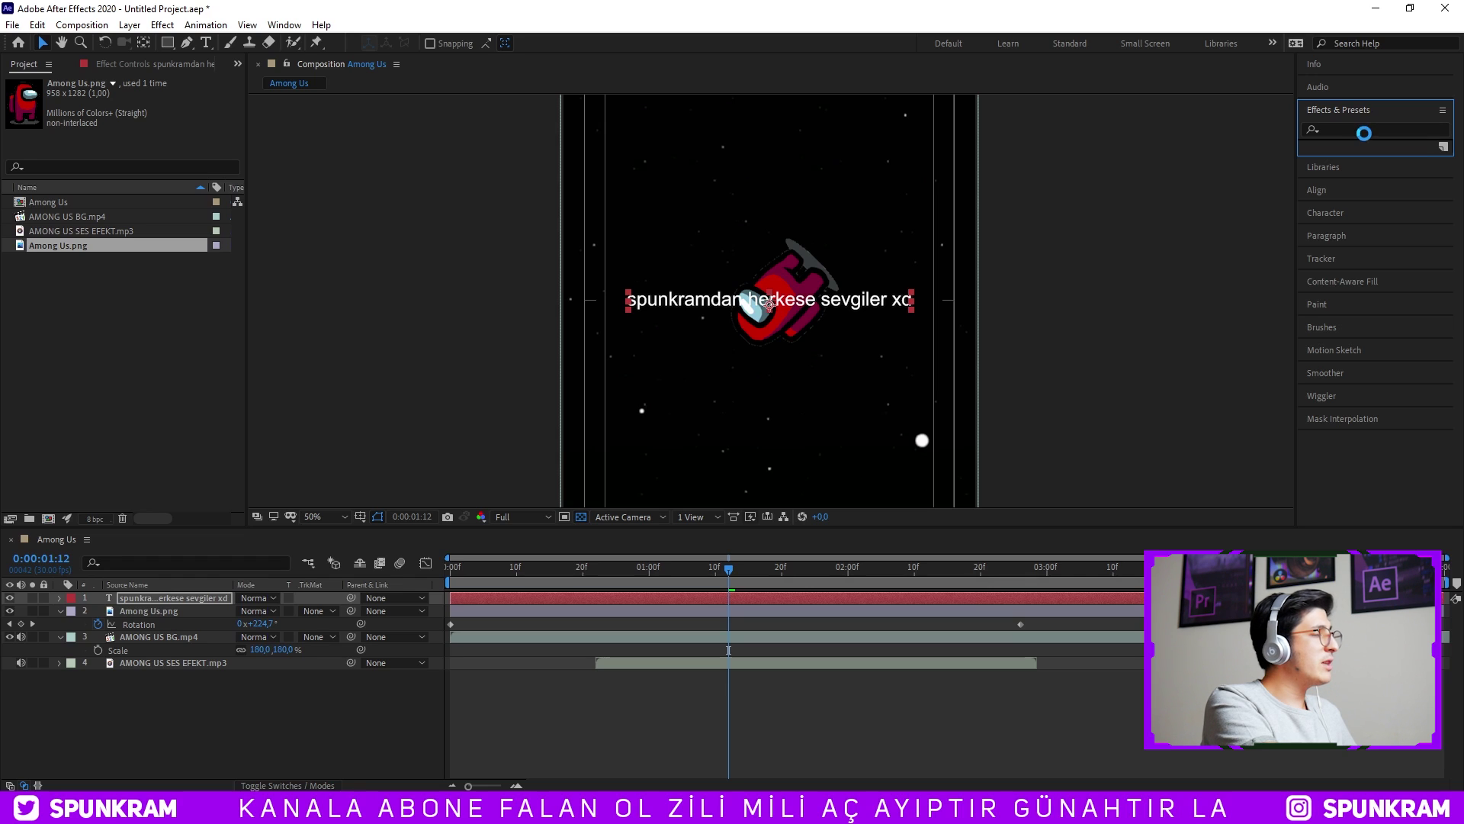
{"action": "left_click", "coordinate": [1364, 131]}
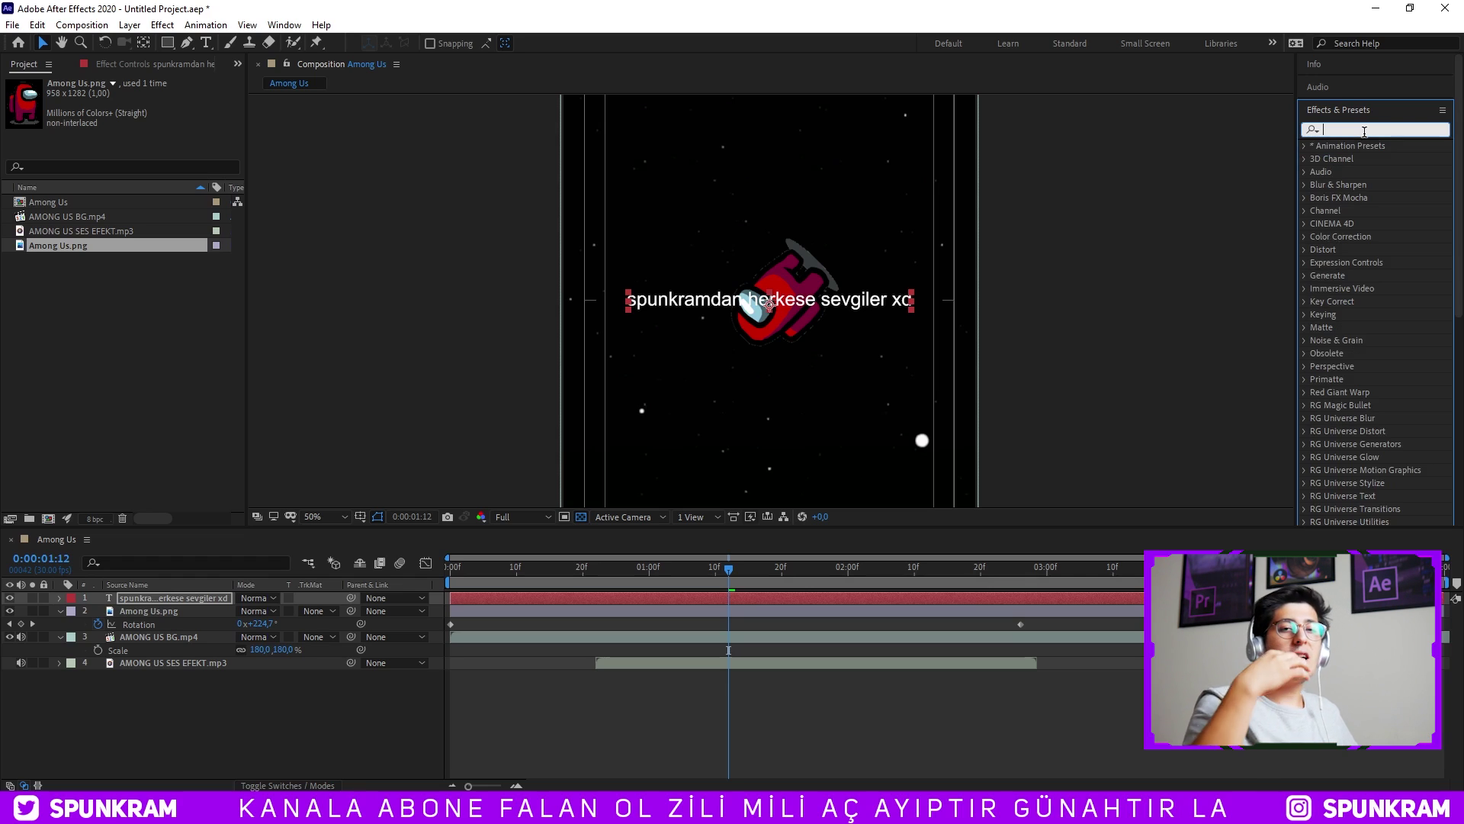
{"action": "type", "text": "typewrite"}
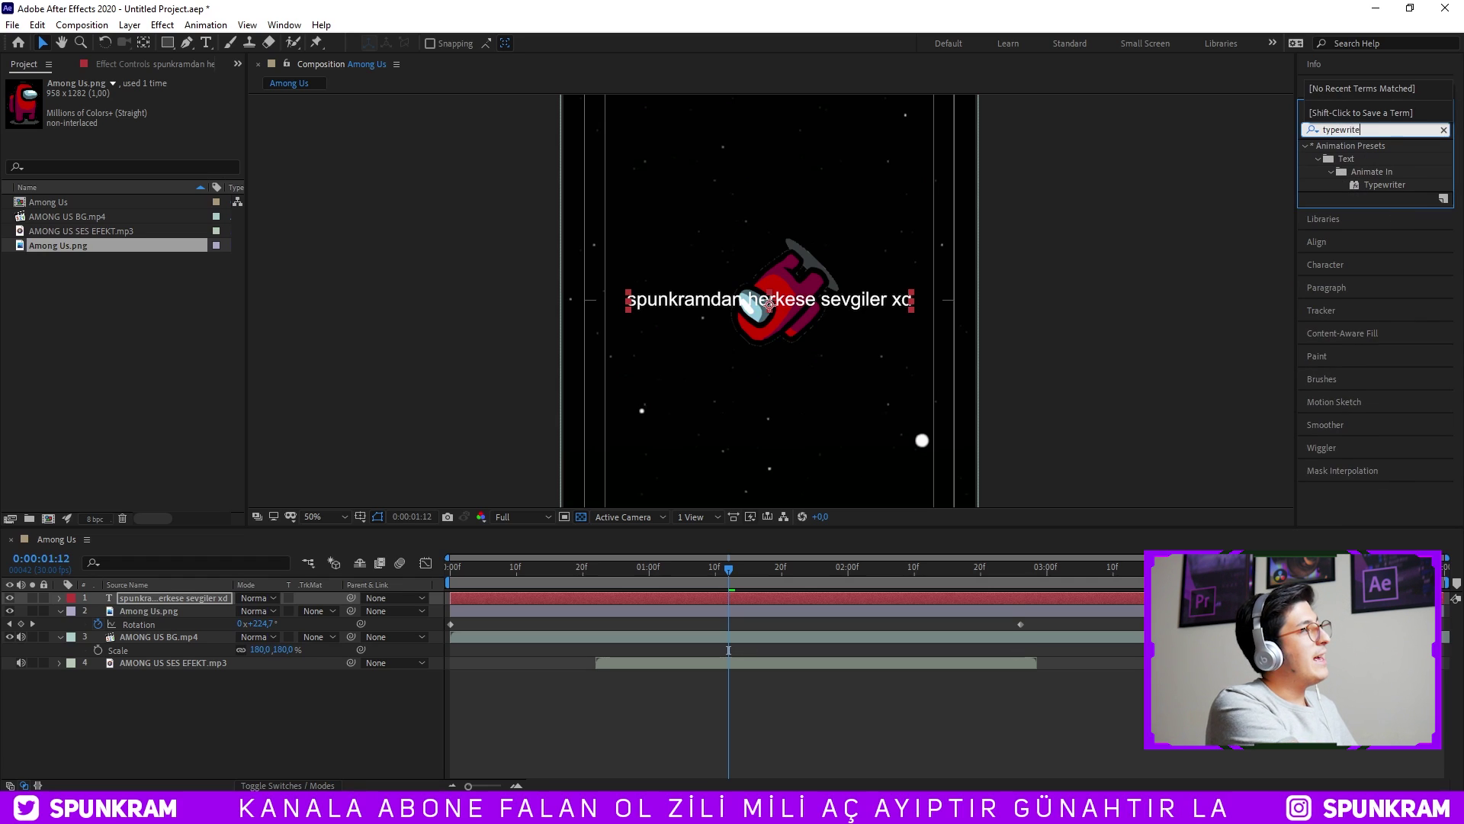
{"action": "type", "text": "r"}
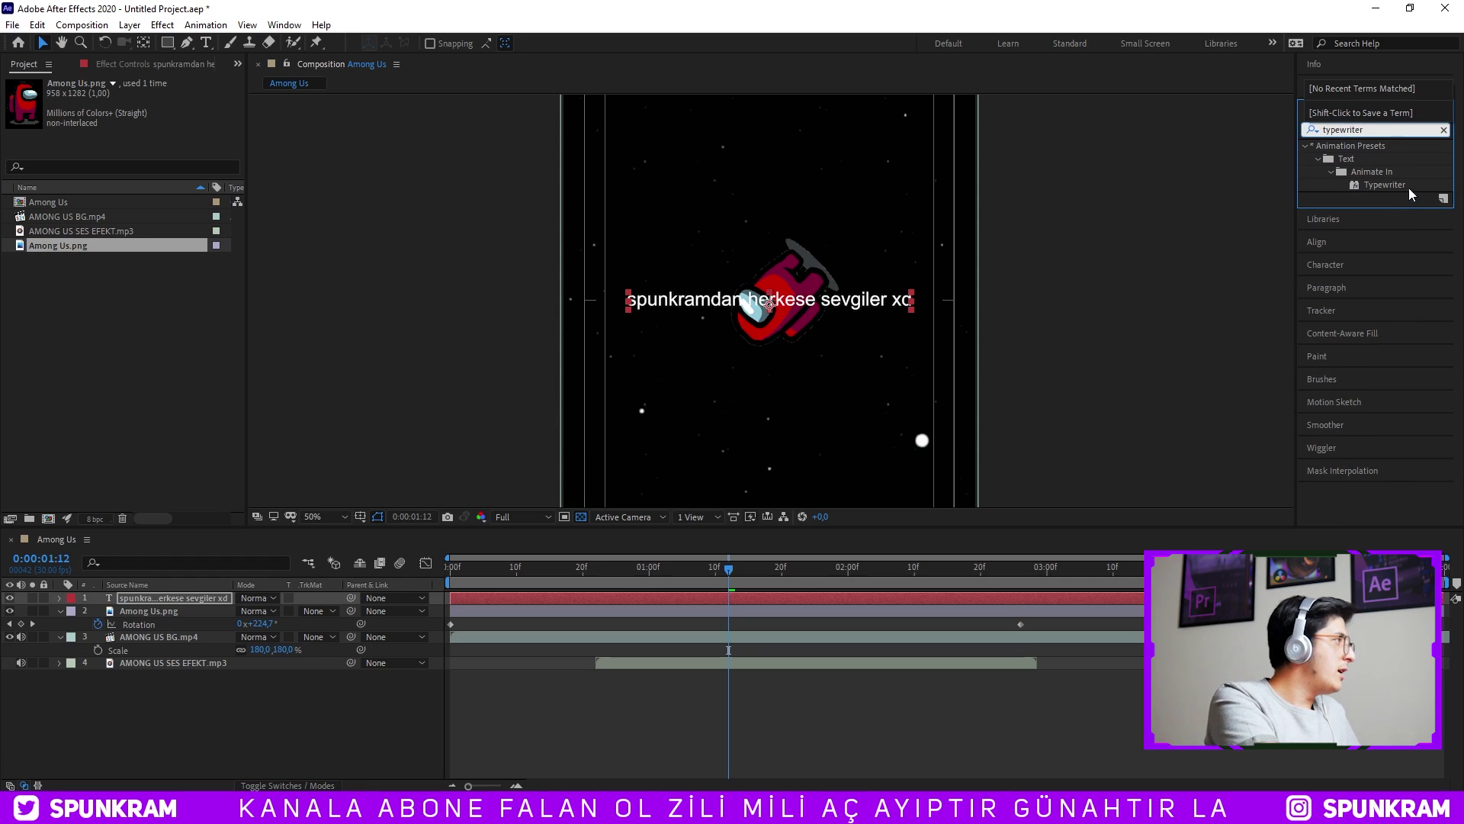
{"action": "left_click_drag", "start_coordinate": [1383, 188], "coordinate": [1285, 216]}
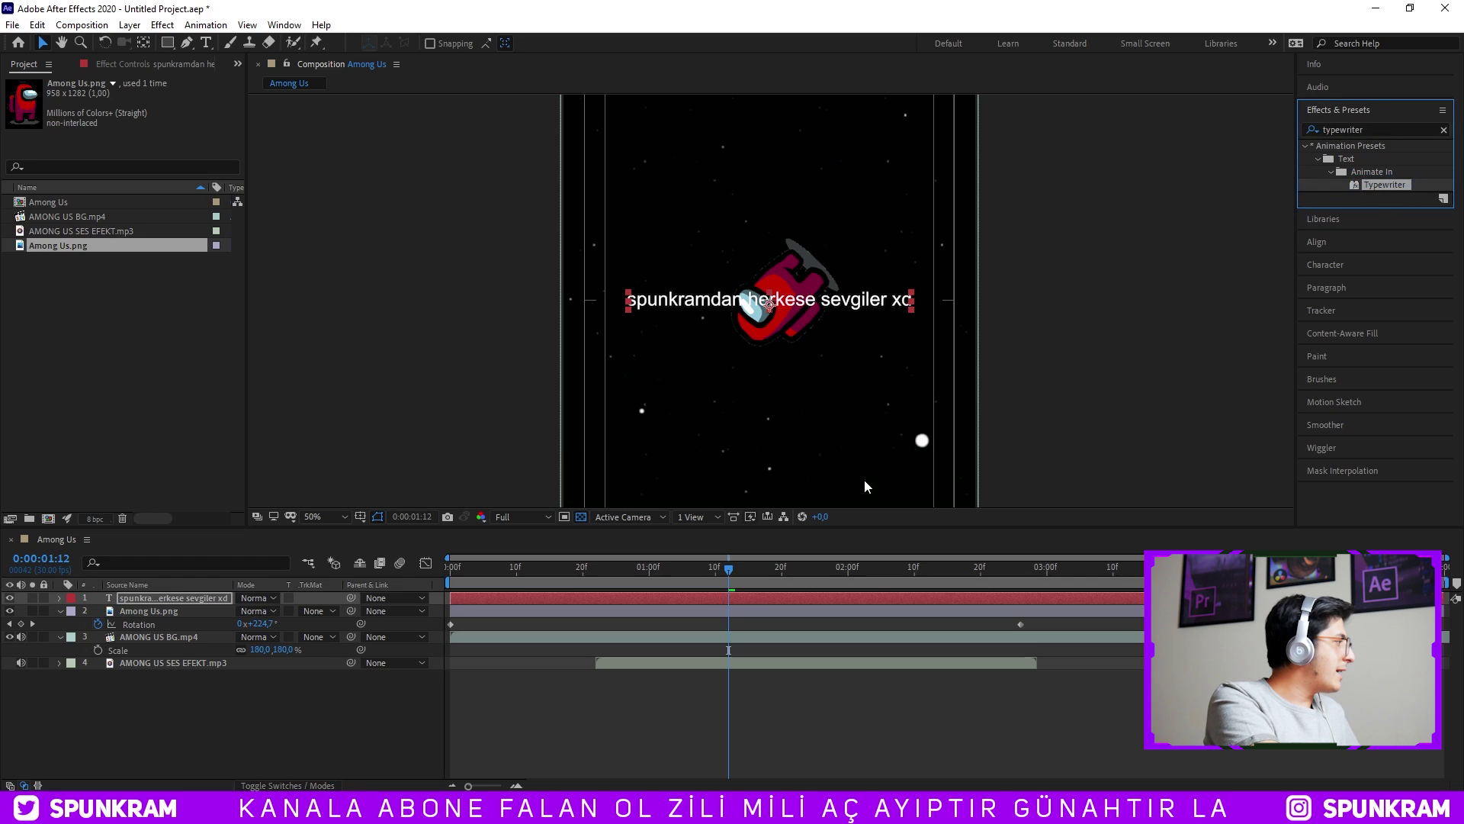
Apply the Typewriter preset to the greeting text layer at about 1:24.
{"action": "left_click_drag", "start_coordinate": [719, 568], "coordinate": [687, 577]}
{"action": "left_click_drag", "start_coordinate": [625, 575], "coordinate": [864, 572]}
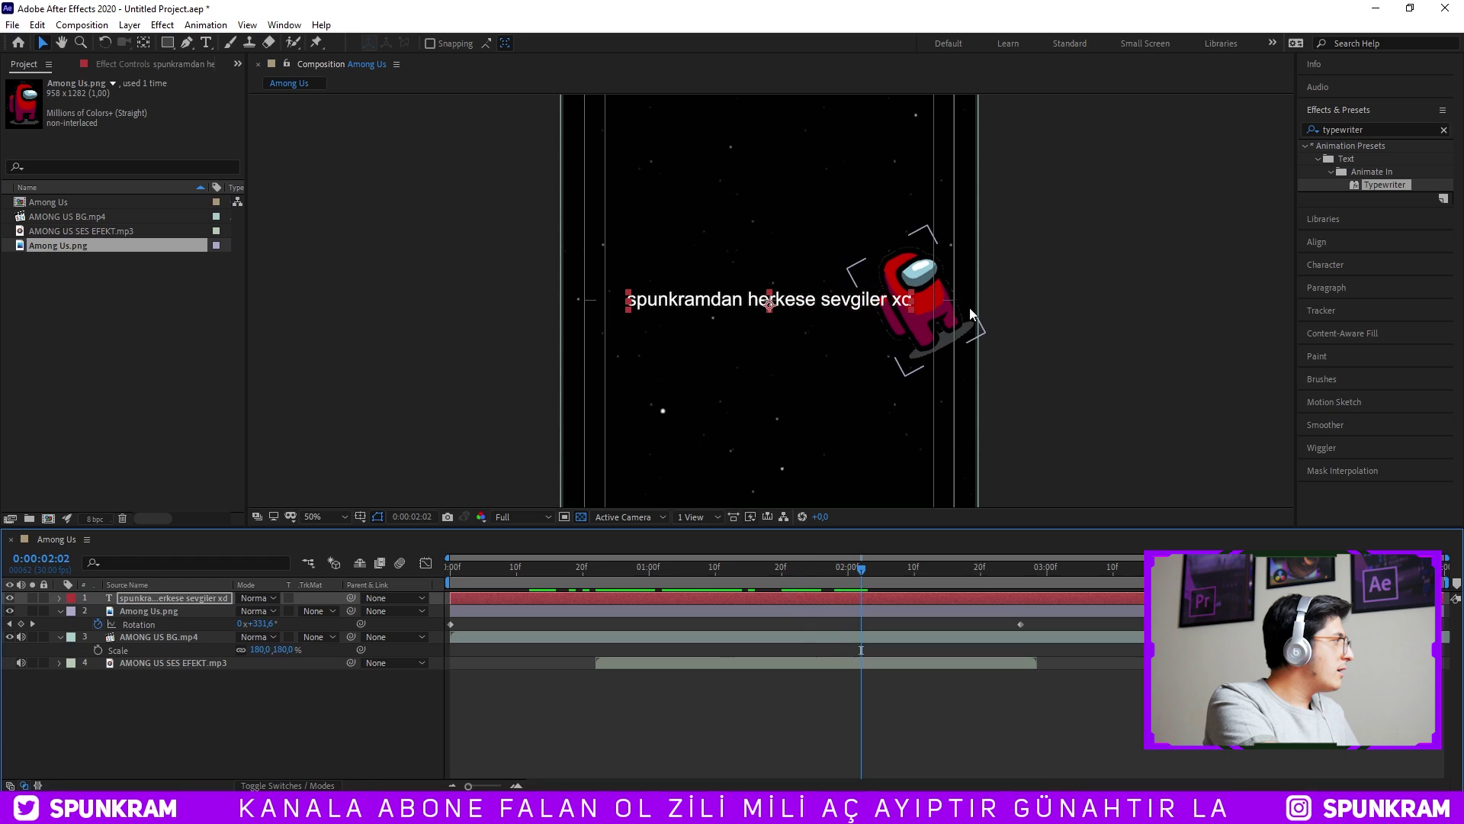
{"action": "left_click_drag", "start_coordinate": [833, 577], "coordinate": [810, 572]}
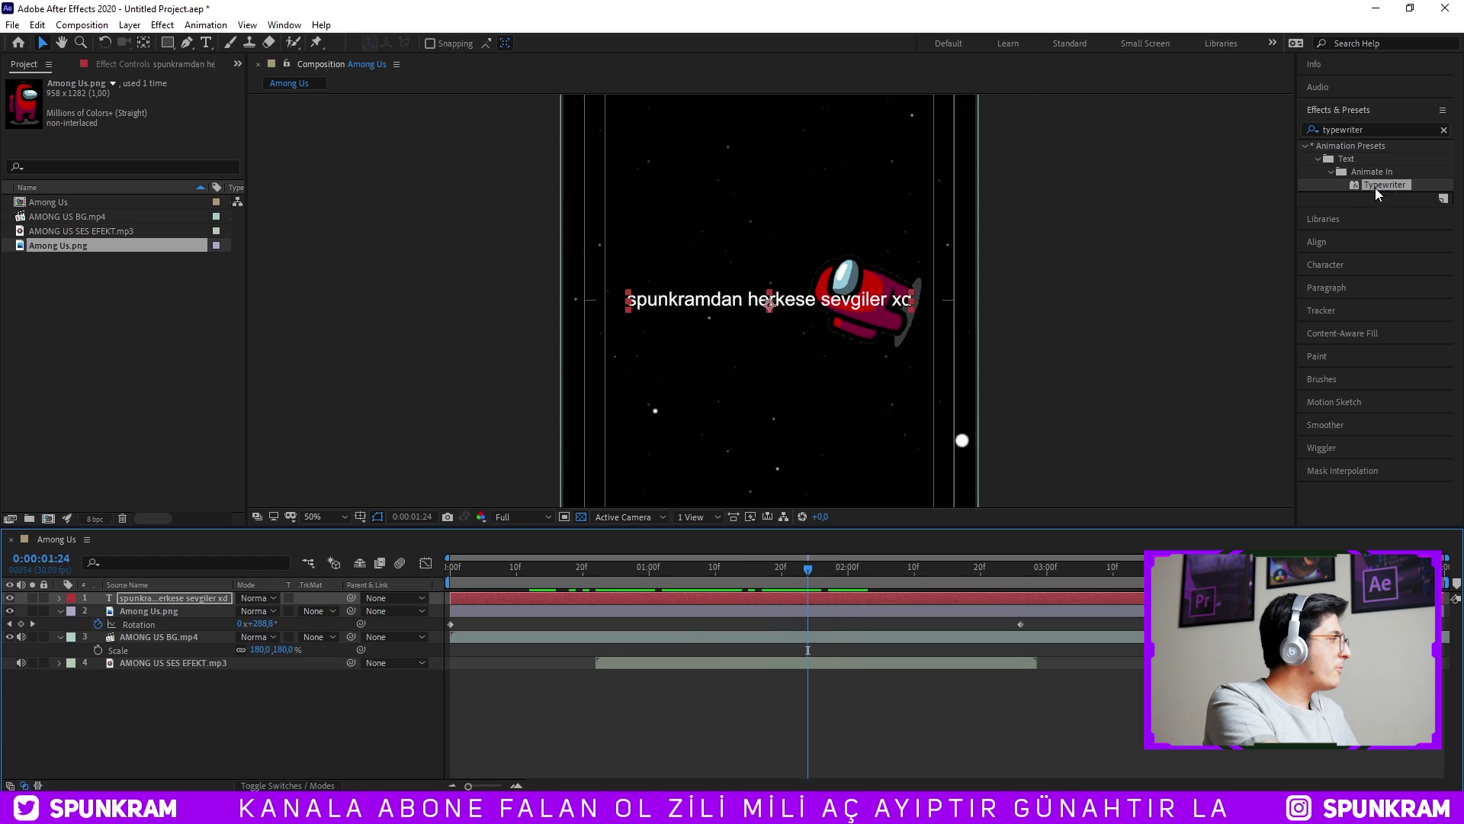
{"action": "left_click_drag", "start_coordinate": [1383, 185], "coordinate": [841, 602]}
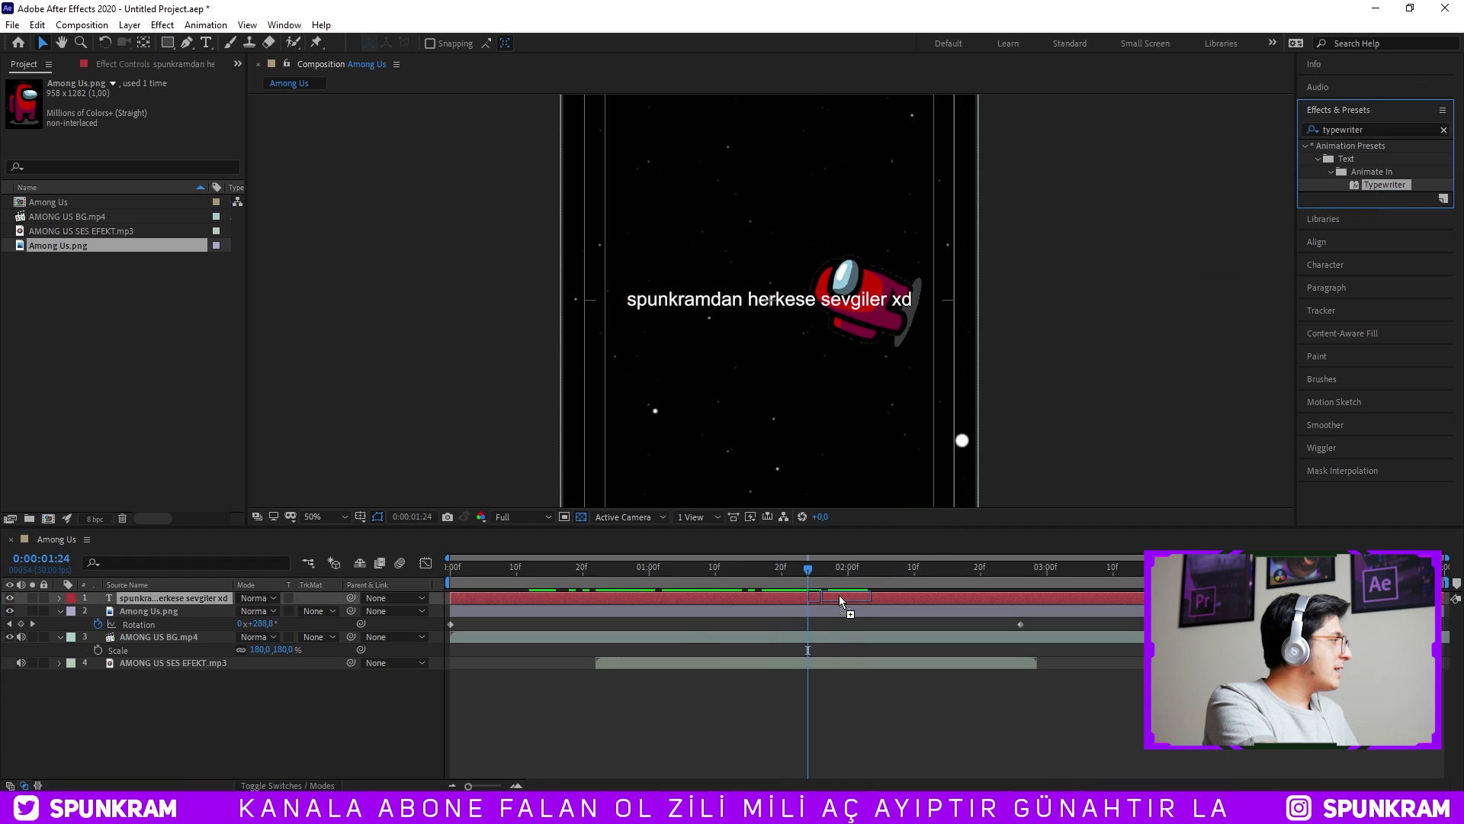
Replay the type-on effect and reveal the text's Range Selector Start keyframes.
{"action": "left_click", "coordinate": [861, 711]}
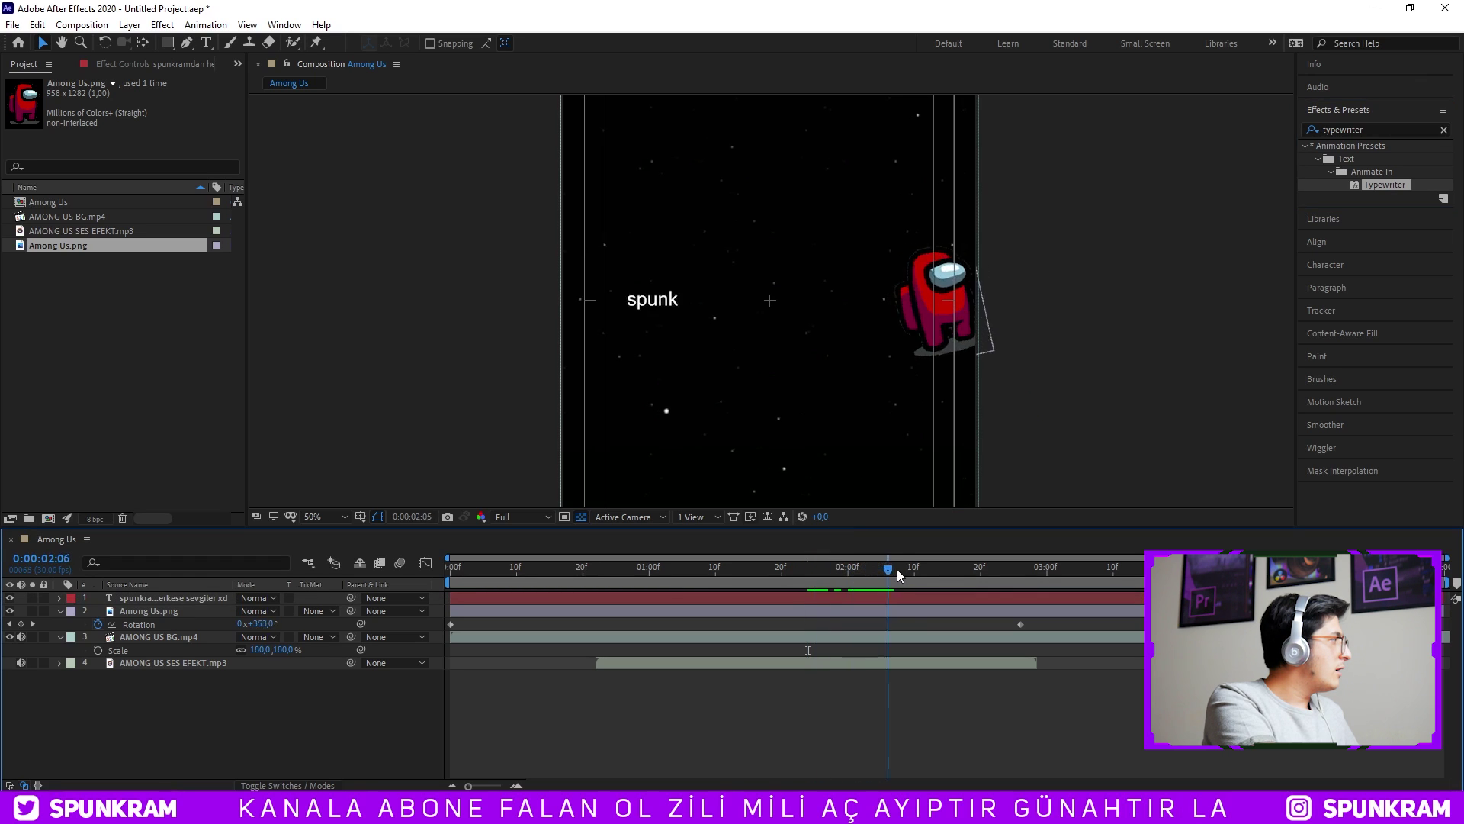
{"action": "mouse_move", "coordinate": [1068, 566]}
{"action": "left_mouse_down"}
{"action": "mouse_move", "coordinate": [644, 568]}
{"action": "mouse_move", "coordinate": [721, 568]}
{"action": "left_mouse_up"}
{"action": "left_click", "coordinate": [831, 599]}
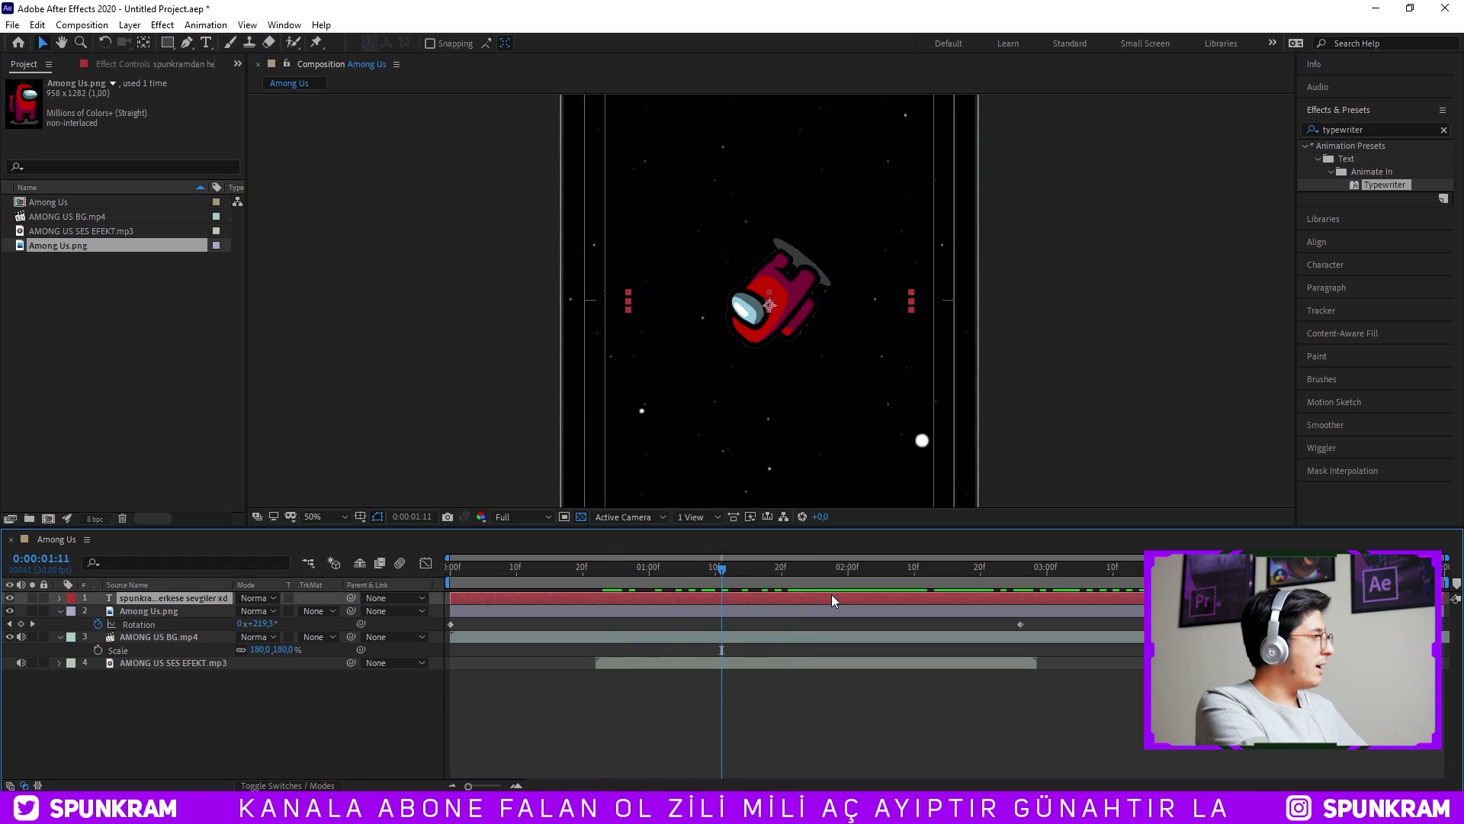
{"action": "key", "text": "u"}
{"action": "mouse_move", "coordinate": [807, 567]}
{"action": "left_mouse_down"}
{"action": "mouse_move", "coordinate": [852, 570]}
{"action": "mouse_move", "coordinate": [822, 573]}
{"action": "left_mouse_up"}
Shift the Among Us sound effect to start later, near 1:26, and preview it.
{"action": "left_click", "coordinate": [802, 690]}
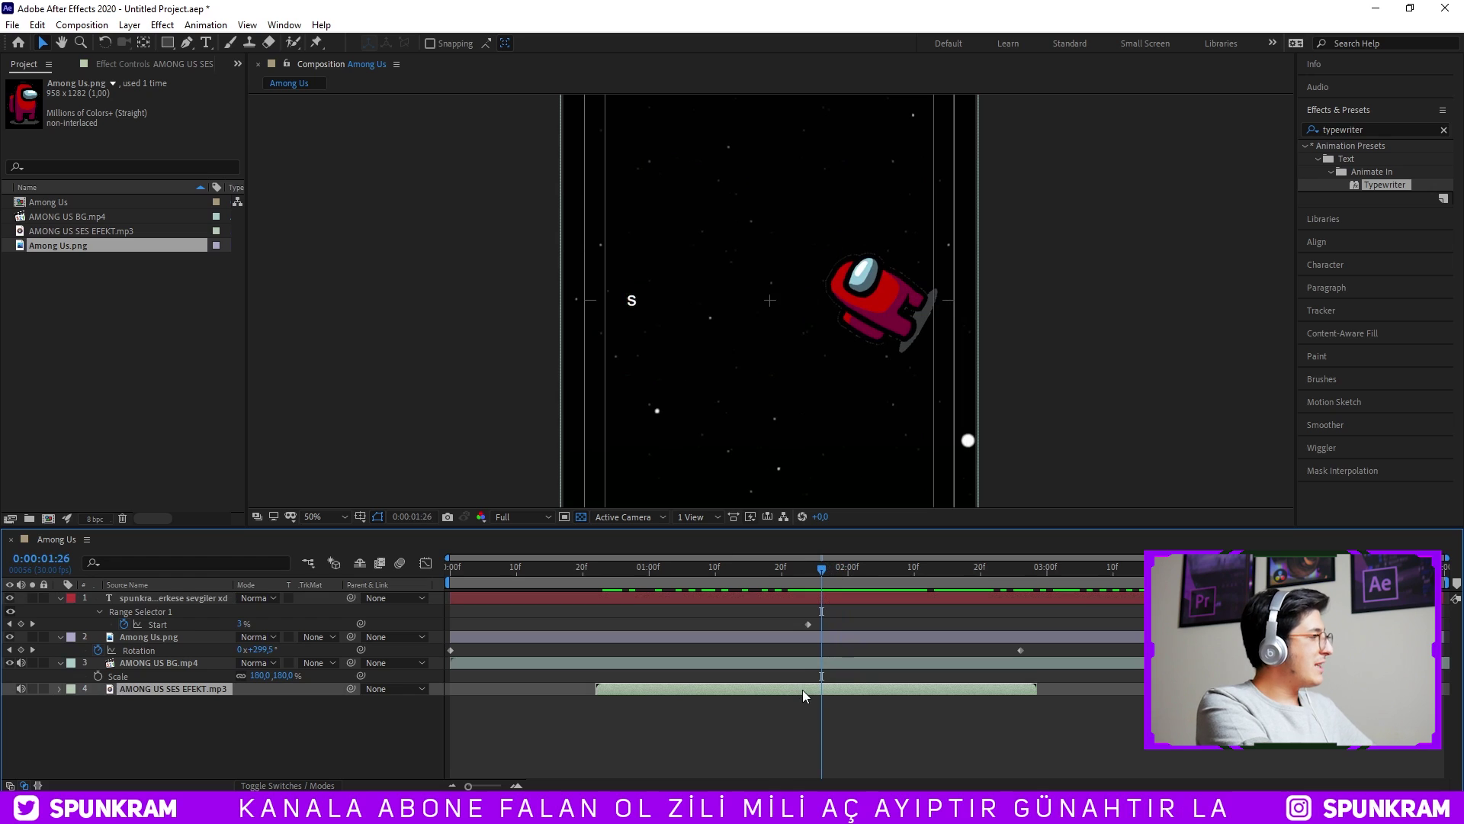
{"action": "key", "text": "l"}
{"action": "key", "text": "l"}
{"action": "left_click_drag", "start_coordinate": [727, 689], "coordinate": [936, 684]}
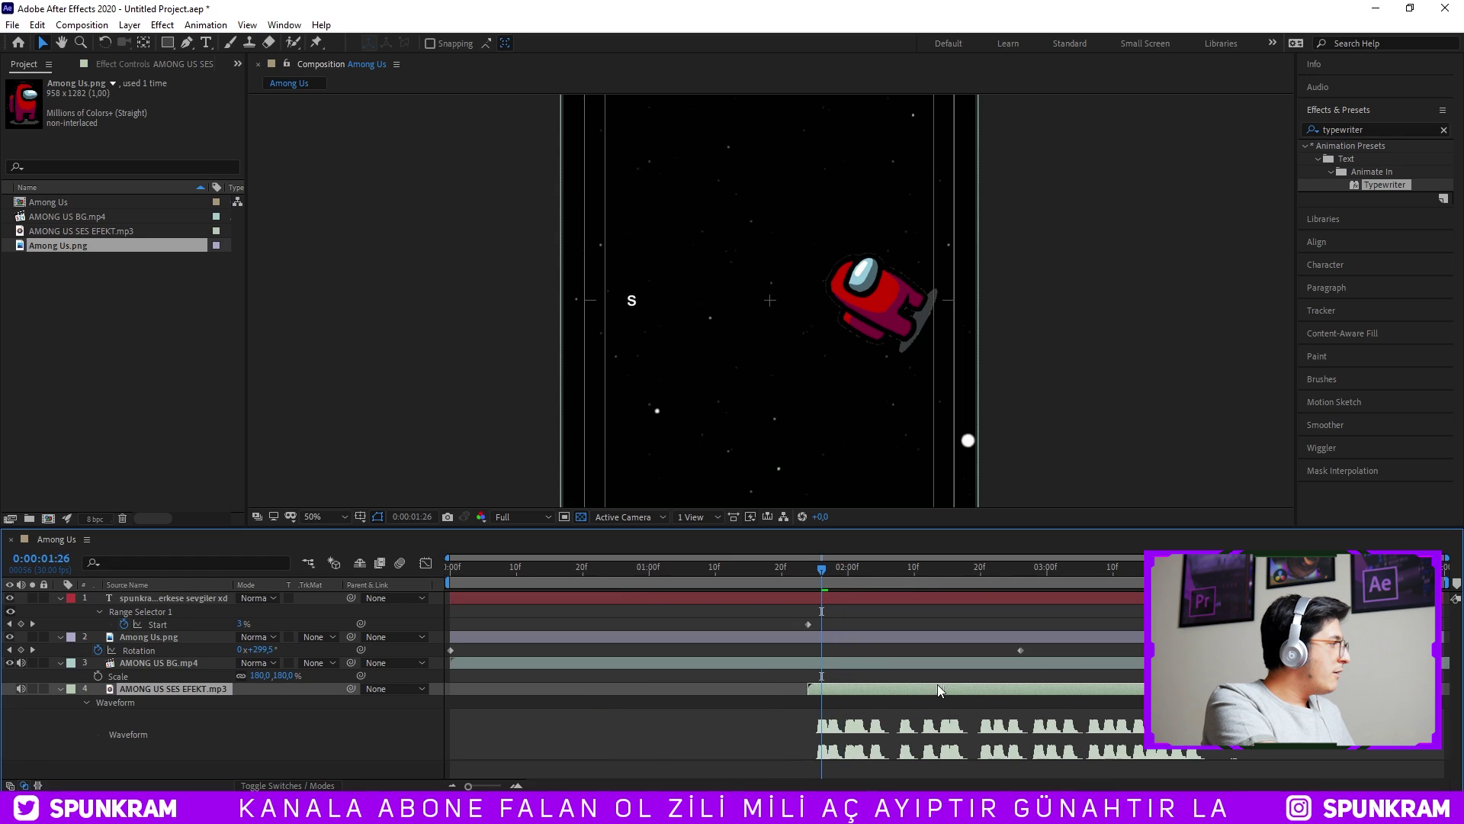
{"action": "left_click_drag", "start_coordinate": [740, 594], "coordinate": [560, 581]}
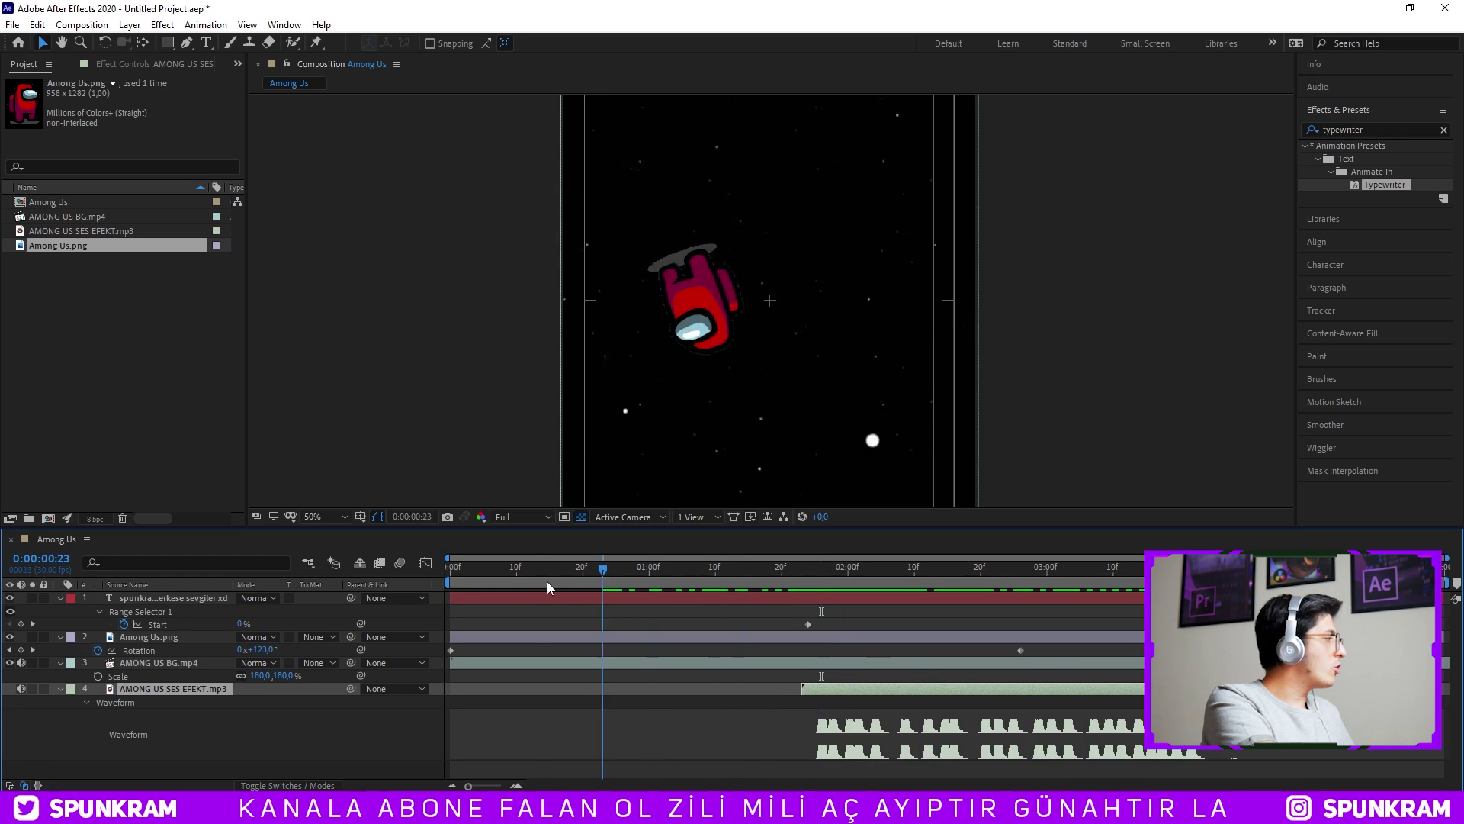
{"action": "key", "text": "space"}
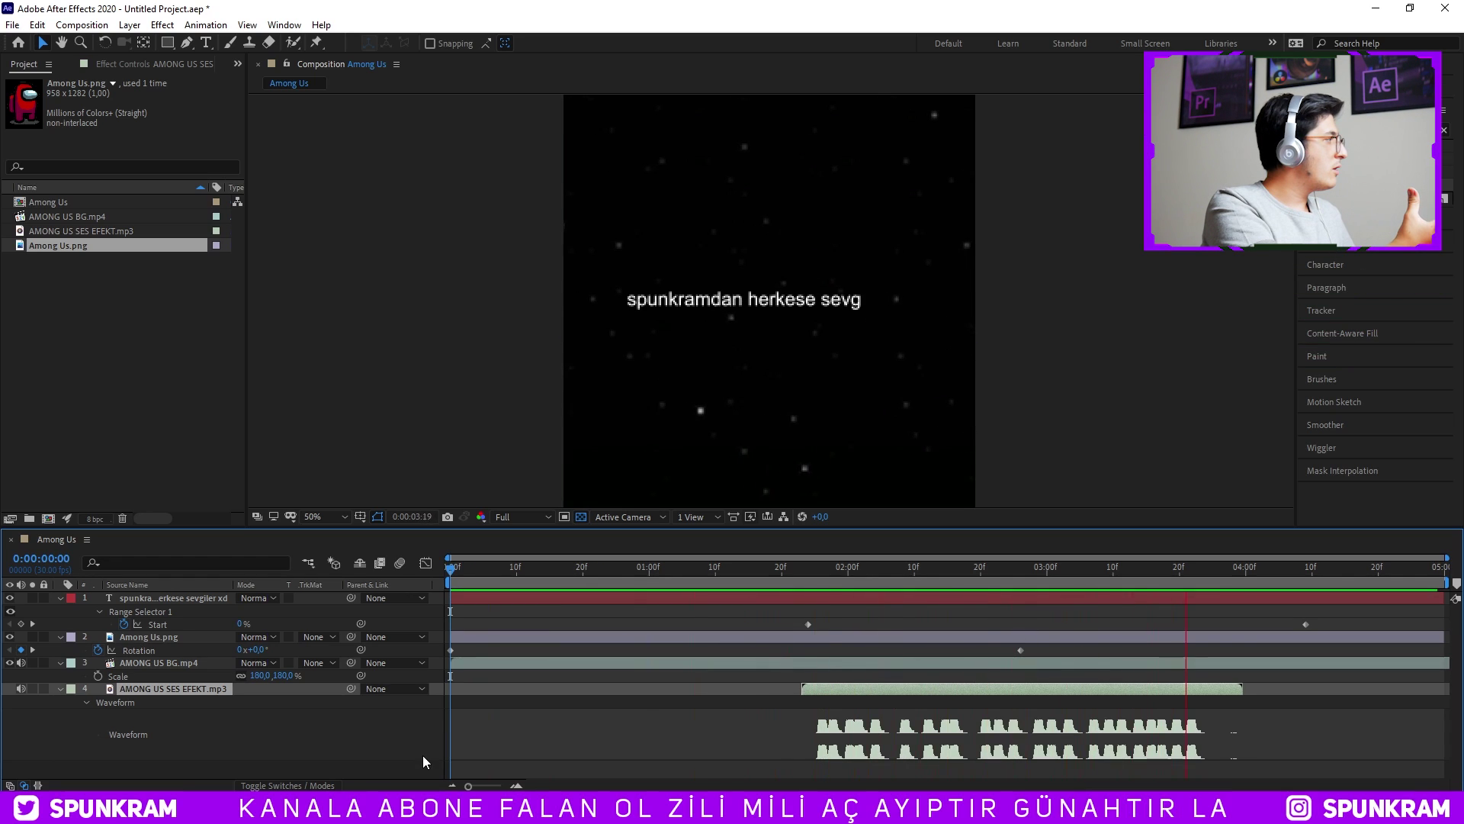
{"action": "key", "text": "space"}
Drag the text's last Range Selector Start keyframe earlier, to about 3:25, and preview.
{"action": "left_click", "coordinate": [1048, 594]}
{"action": "left_click_drag", "start_coordinate": [1306, 623], "coordinate": [1213, 624]}
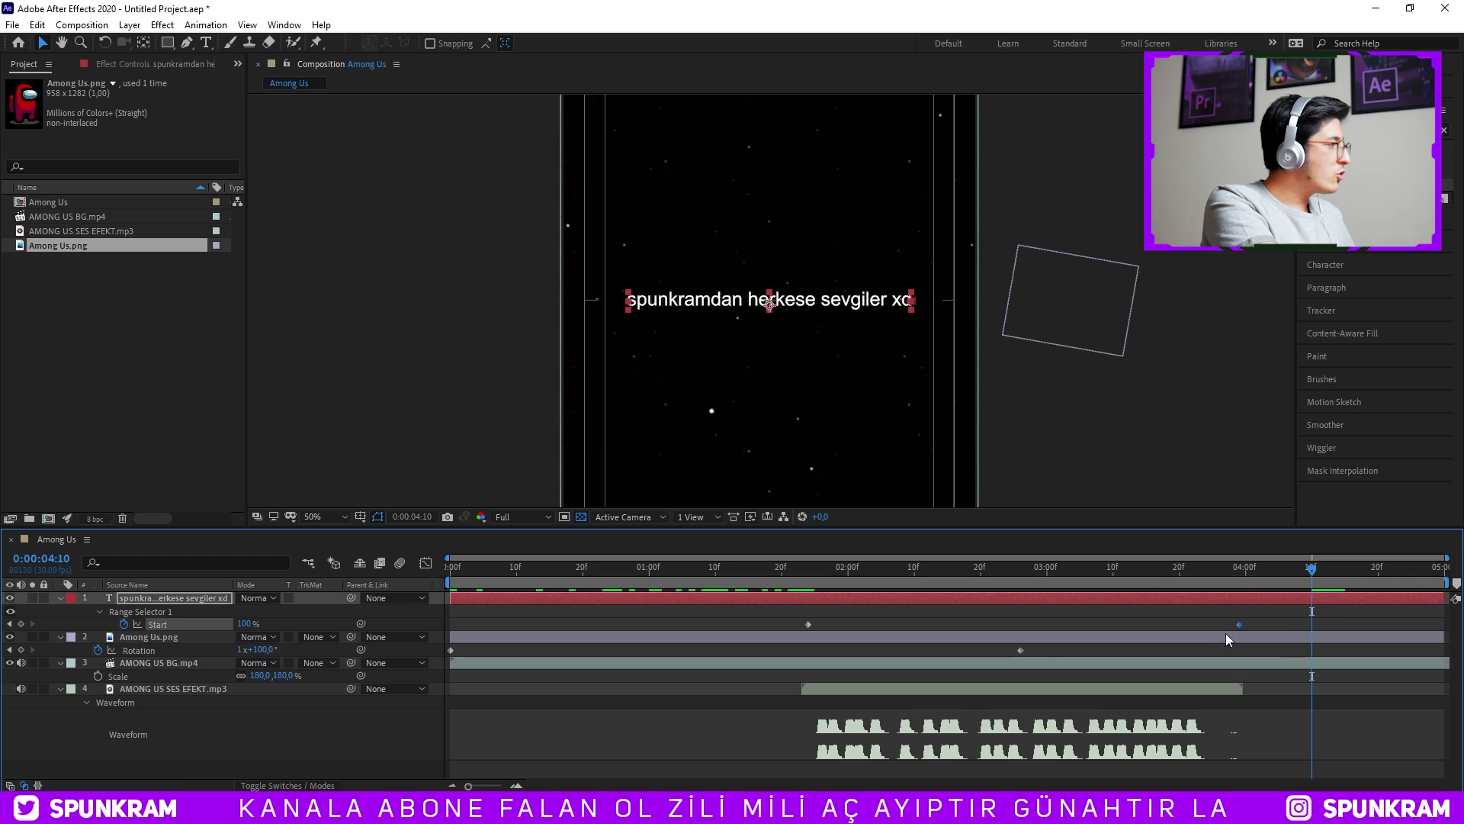
{"action": "key", "text": "Home"}
{"action": "key", "text": "space"}
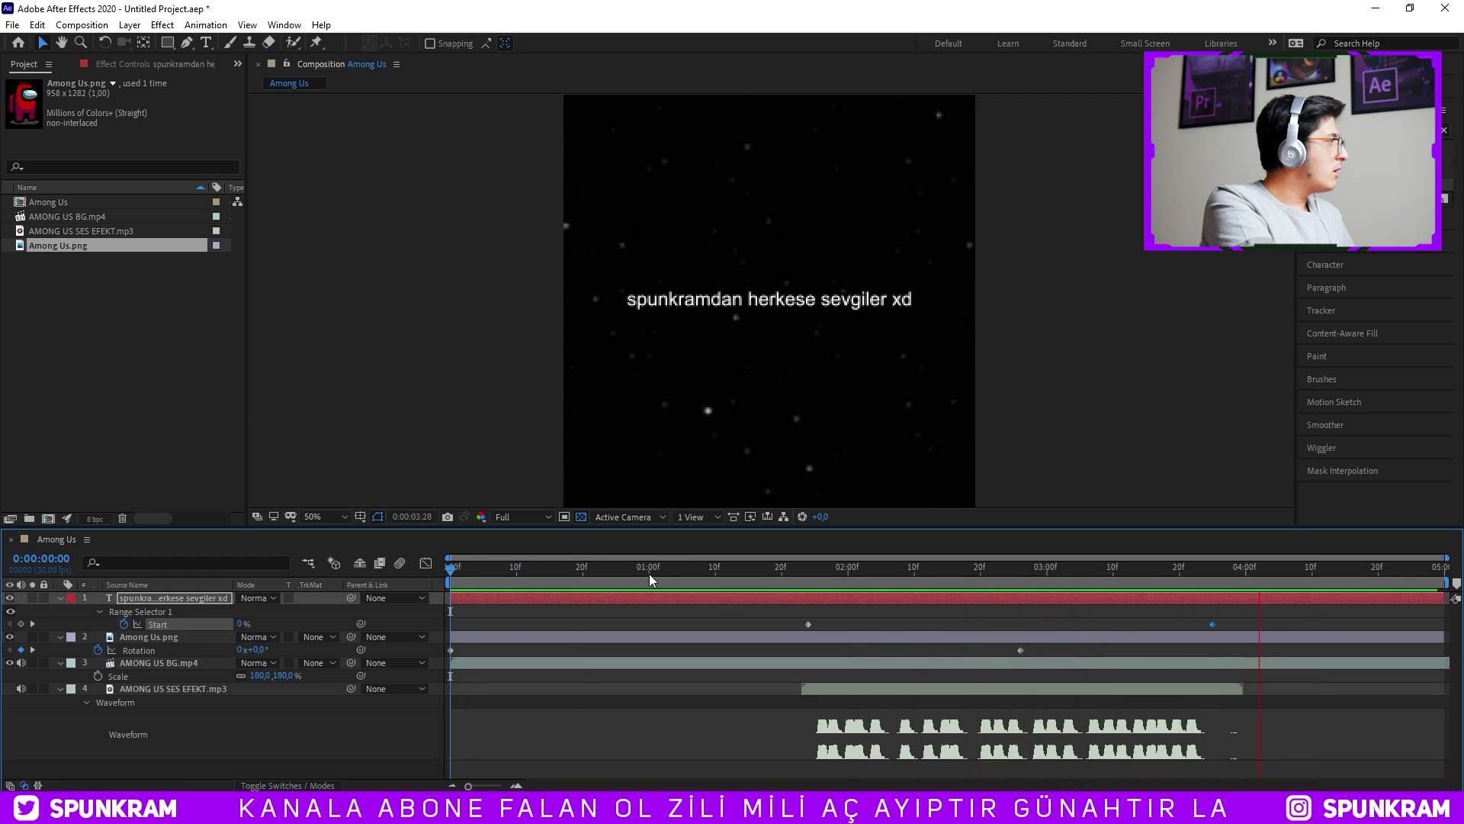
{"action": "key", "text": "space"}
Nudge the final Start keyframe slightly earlier and check the typing between 1:25 and 2:19.
{"action": "left_click", "coordinate": [1172, 582]}
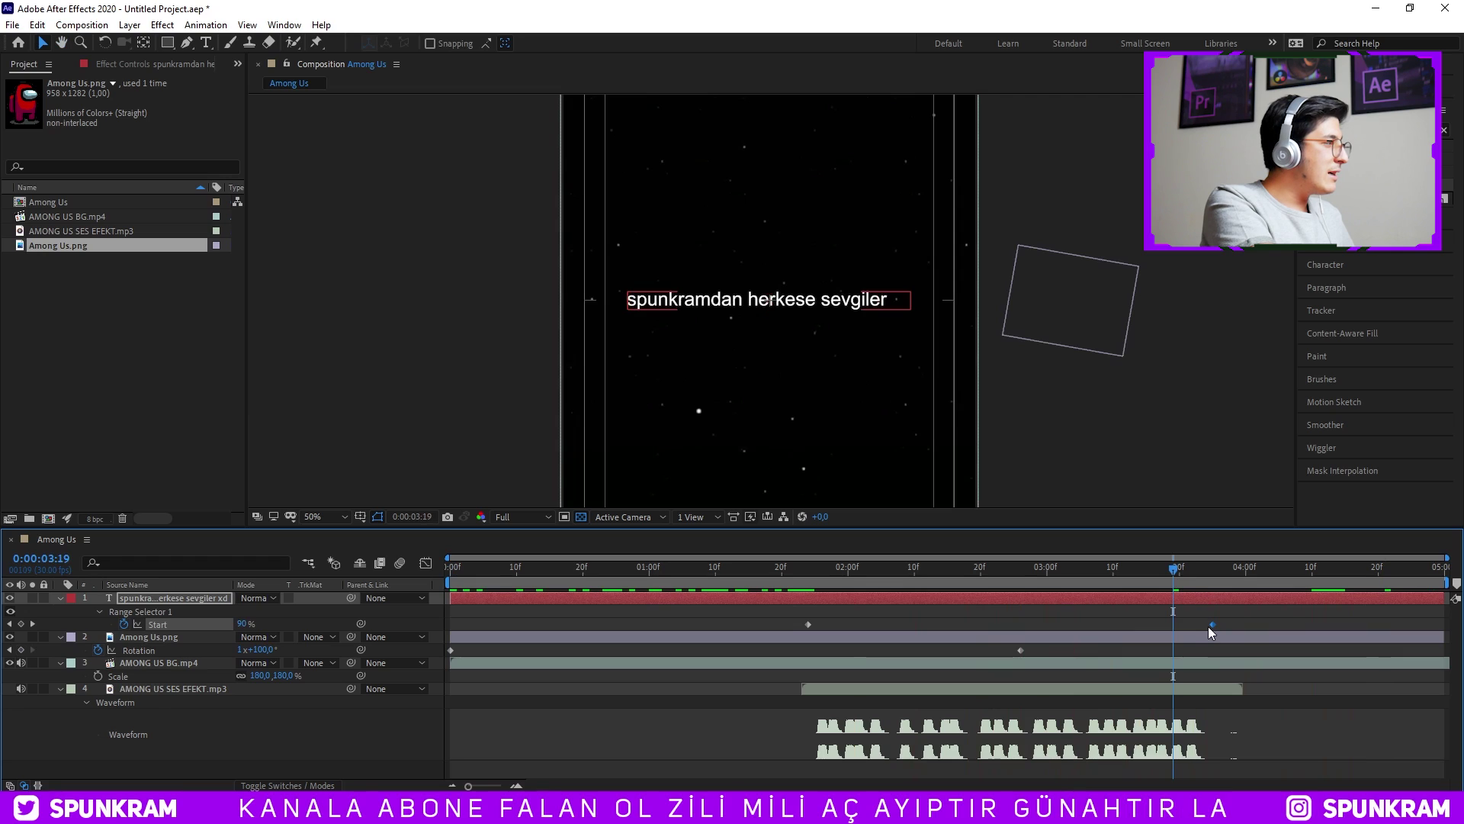
{"action": "left_click_drag", "start_coordinate": [1210, 625], "coordinate": [1196, 627]}
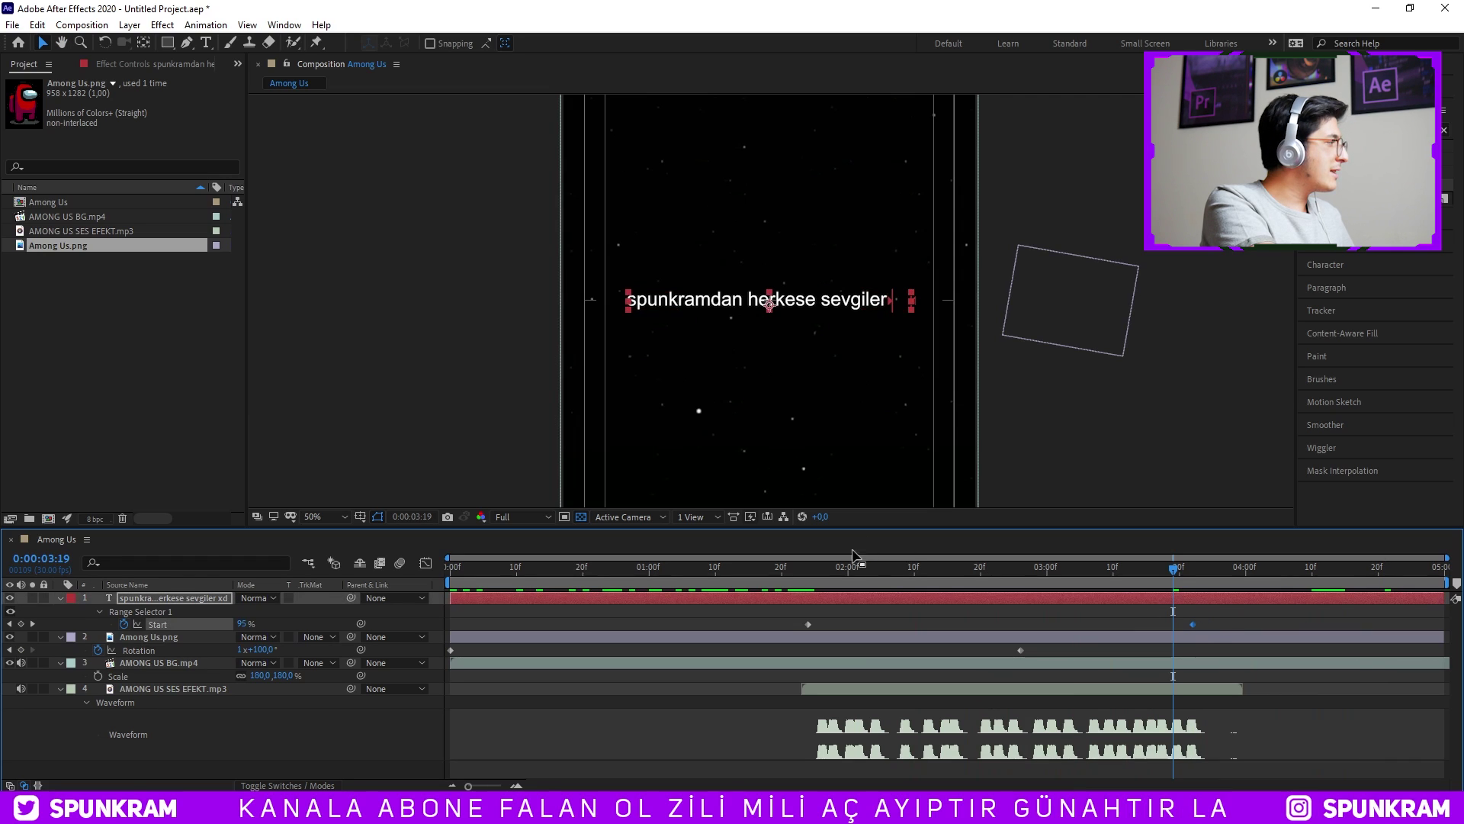
{"action": "left_click_drag", "start_coordinate": [859, 550], "coordinate": [396, 583]}
{"action": "key", "text": "space"}
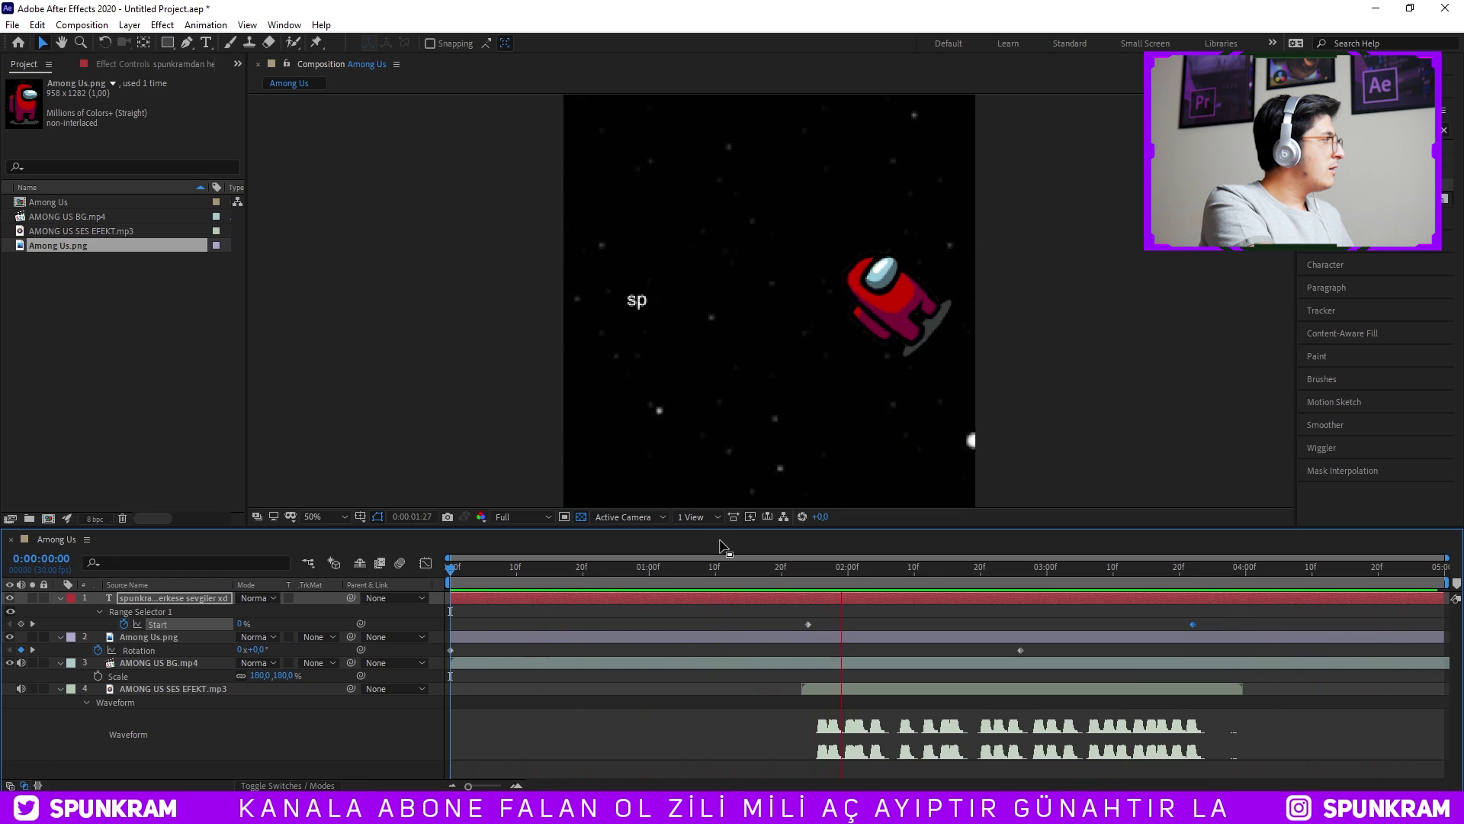
{"action": "key", "text": "space"}
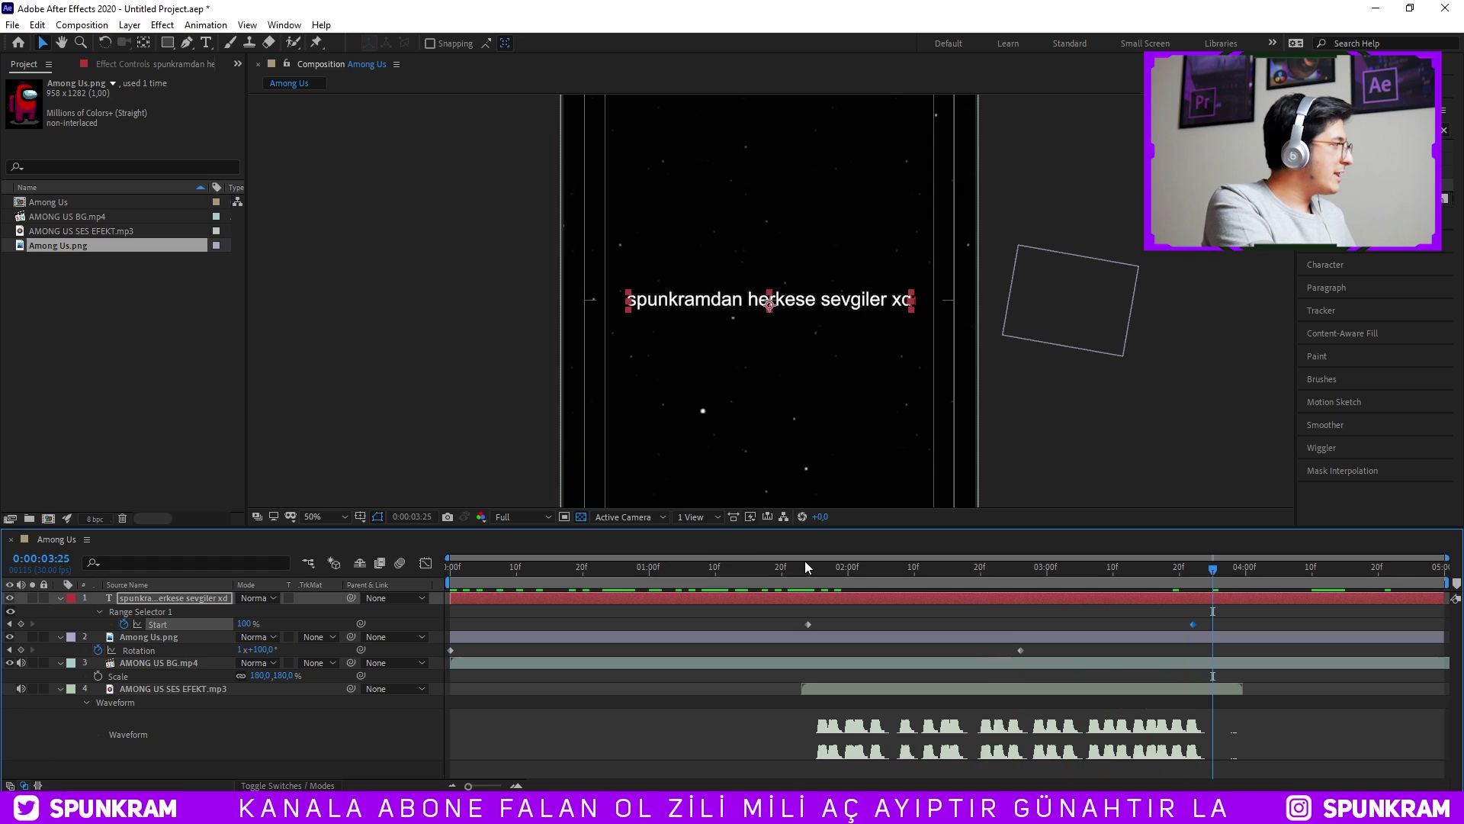
{"action": "left_click_drag", "start_coordinate": [806, 566], "coordinate": [906, 580]}
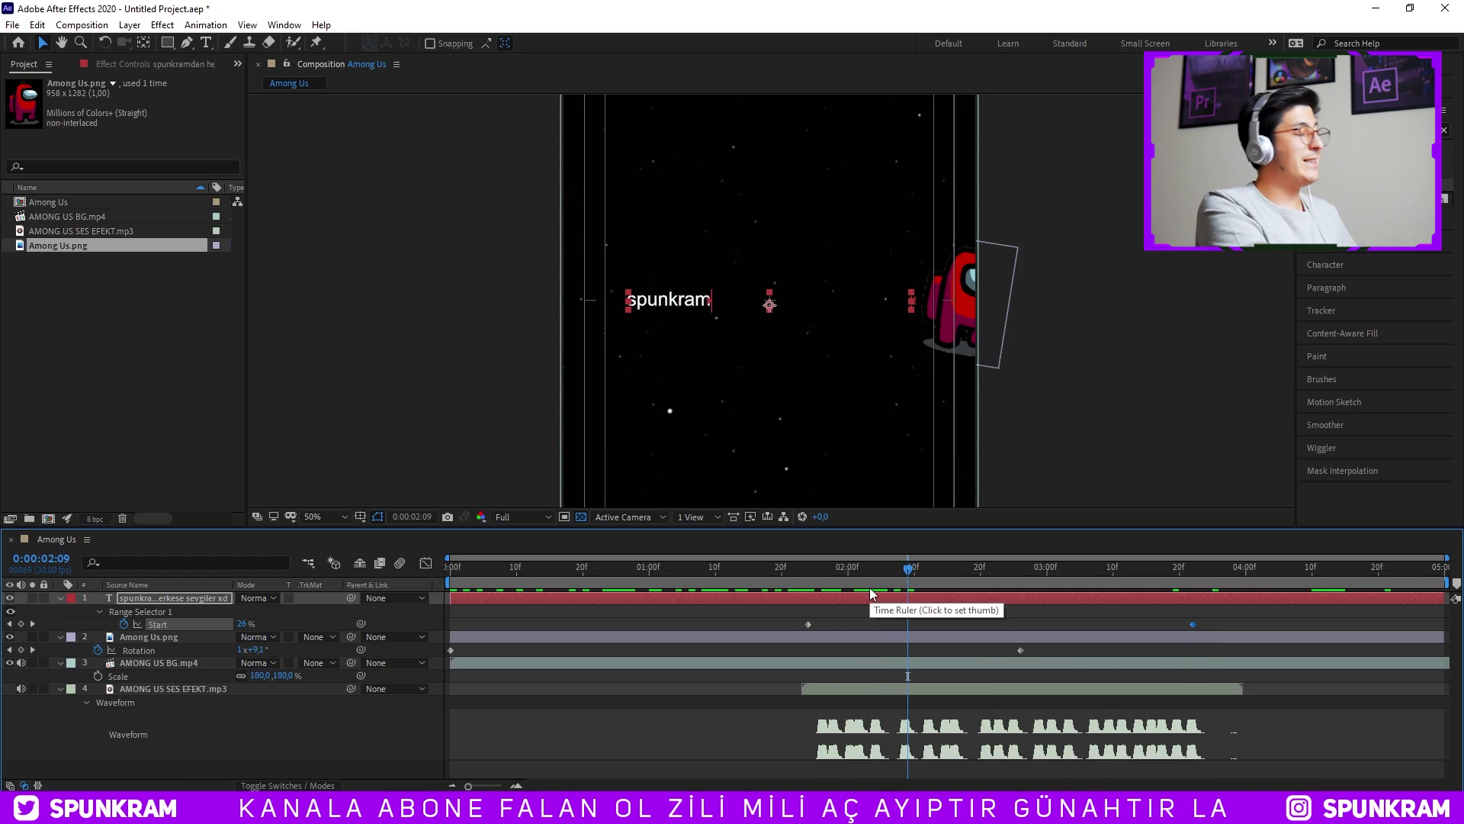
{"action": "left_click", "coordinate": [943, 571]}
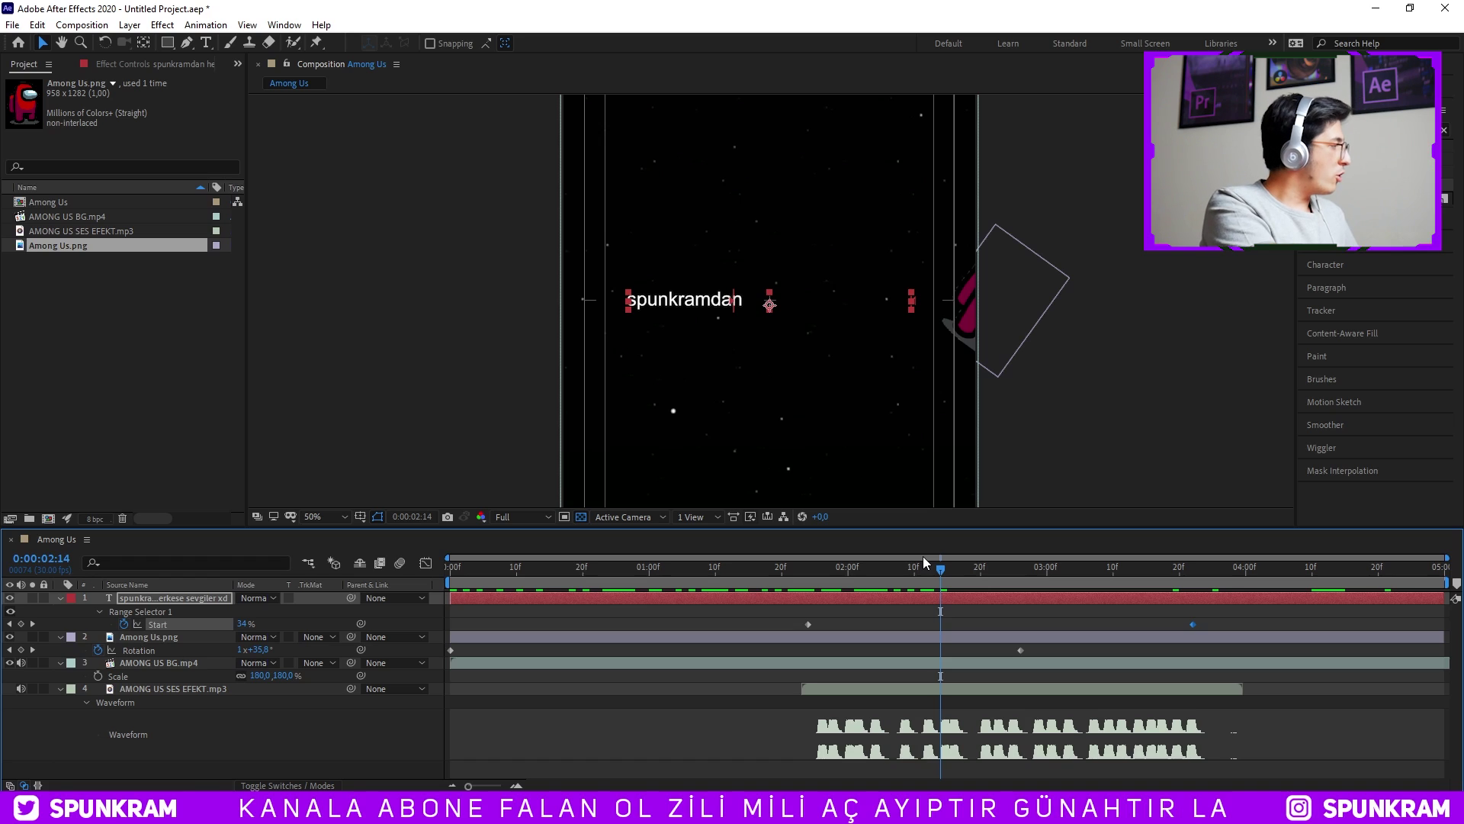
{"action": "left_click_drag", "start_coordinate": [965, 582], "coordinate": [814, 584]}
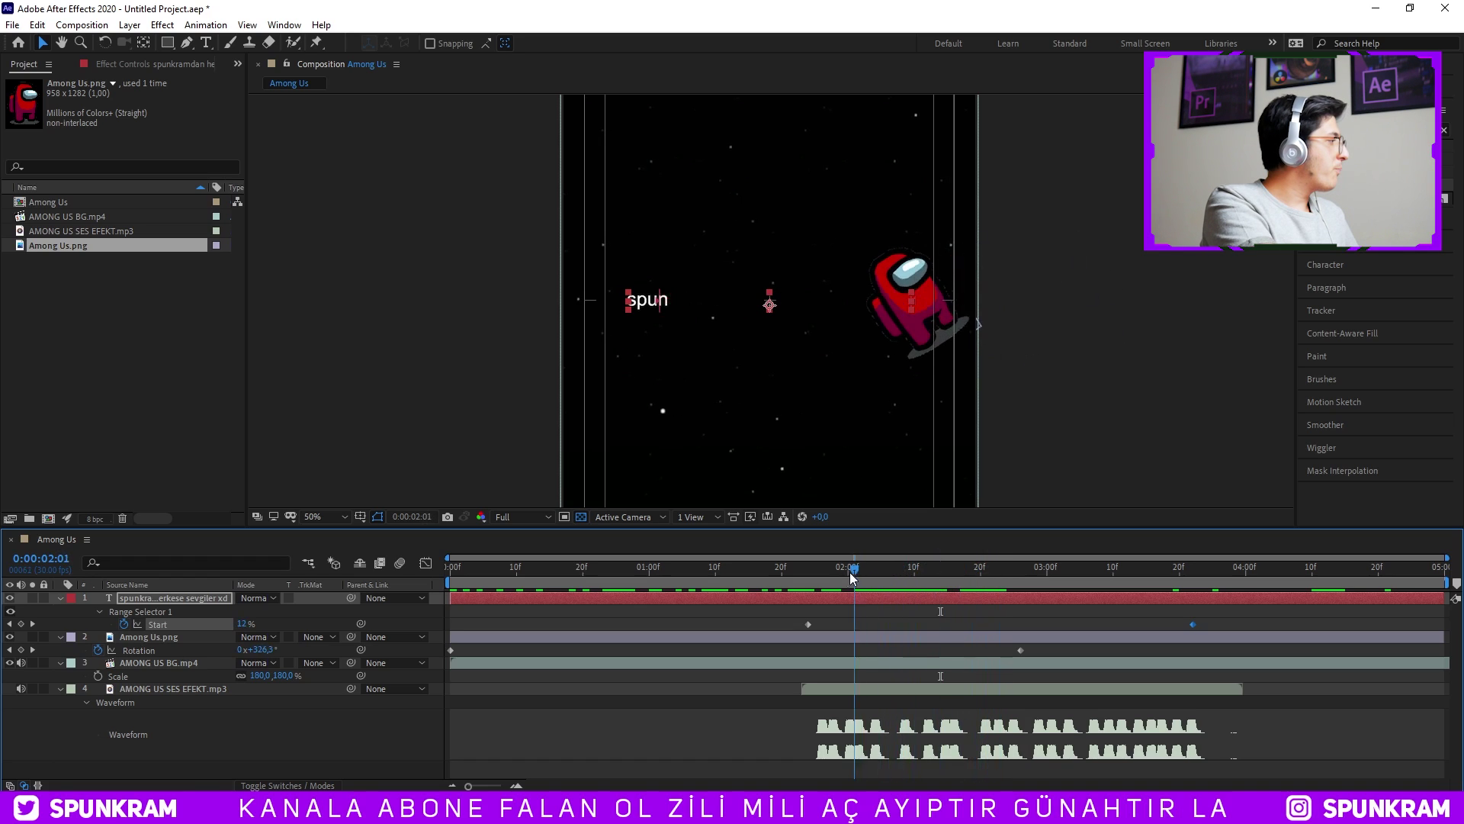
{"action": "left_click_drag", "start_coordinate": [813, 578], "coordinate": [1071, 591]}
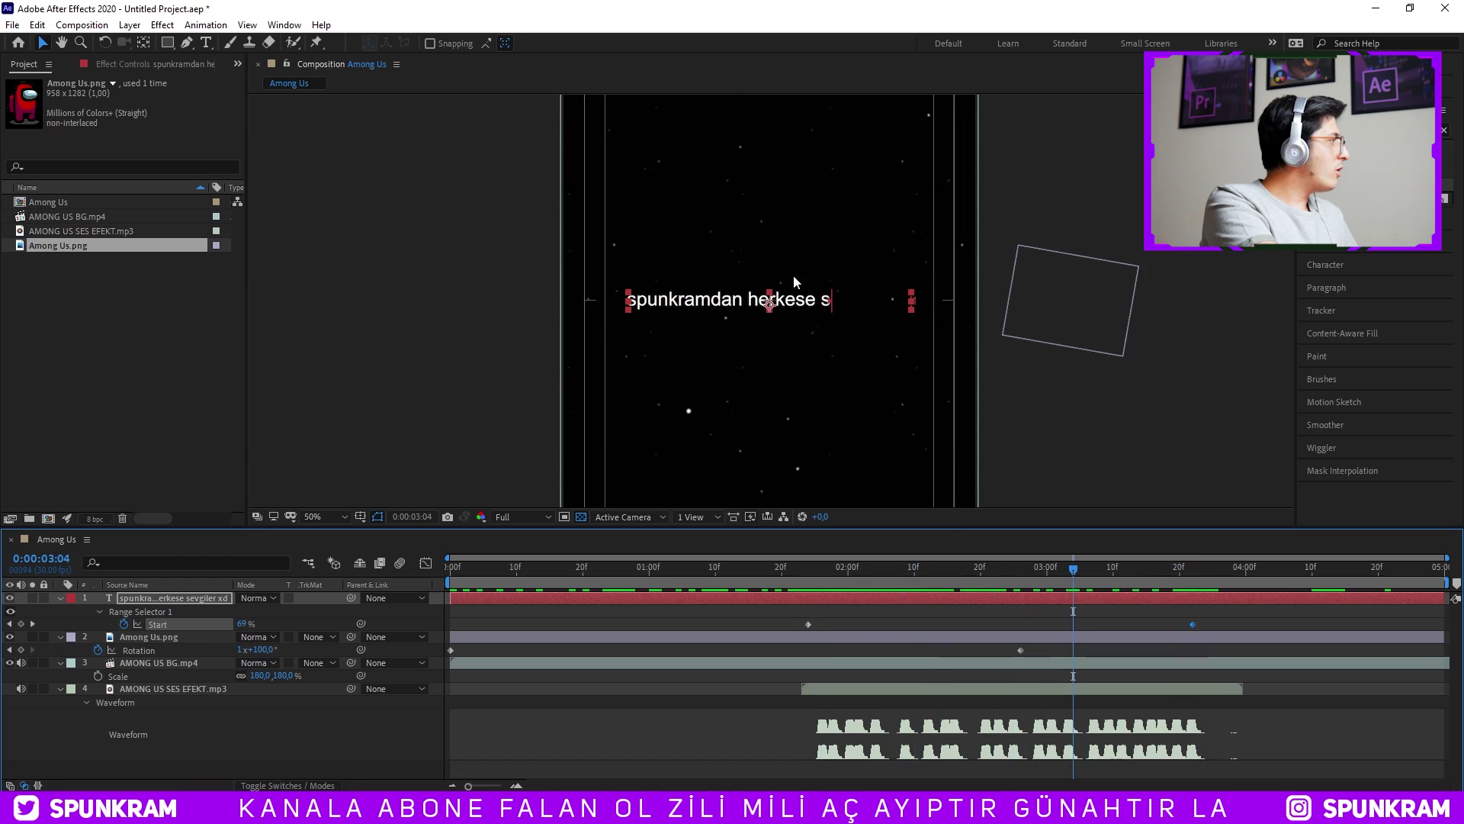
With the Pan Behind tool, drag the greeting's anchor point up into the middle of the letters.
{"action": "scroll", "coordinate": [793, 282], "scroll_direction": "up", "scroll_amount": 3}
{"action": "scroll", "coordinate": [770, 305], "scroll_direction": "up", "scroll_amount": 3}
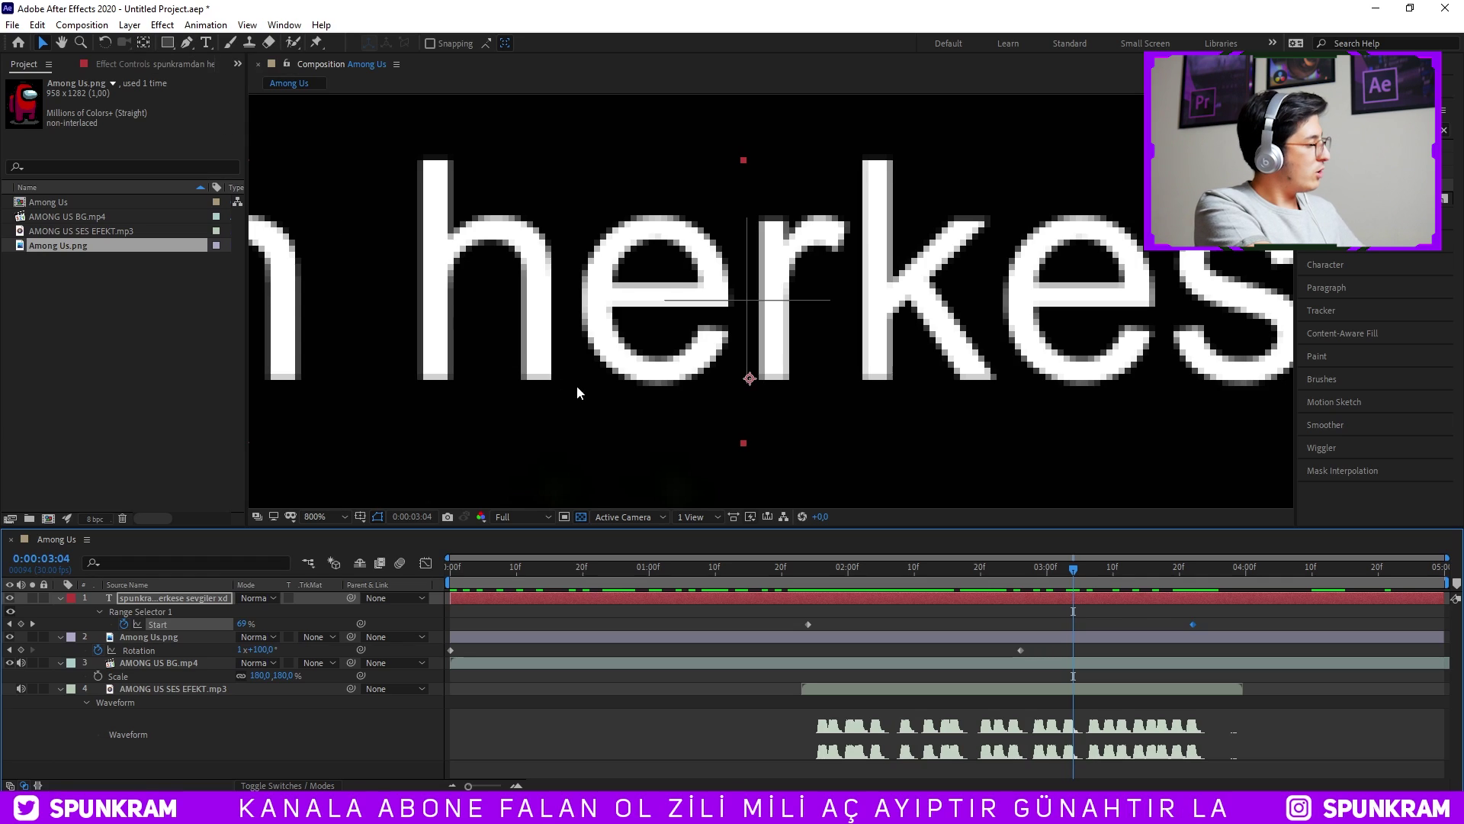
{"action": "key", "text": "y"}
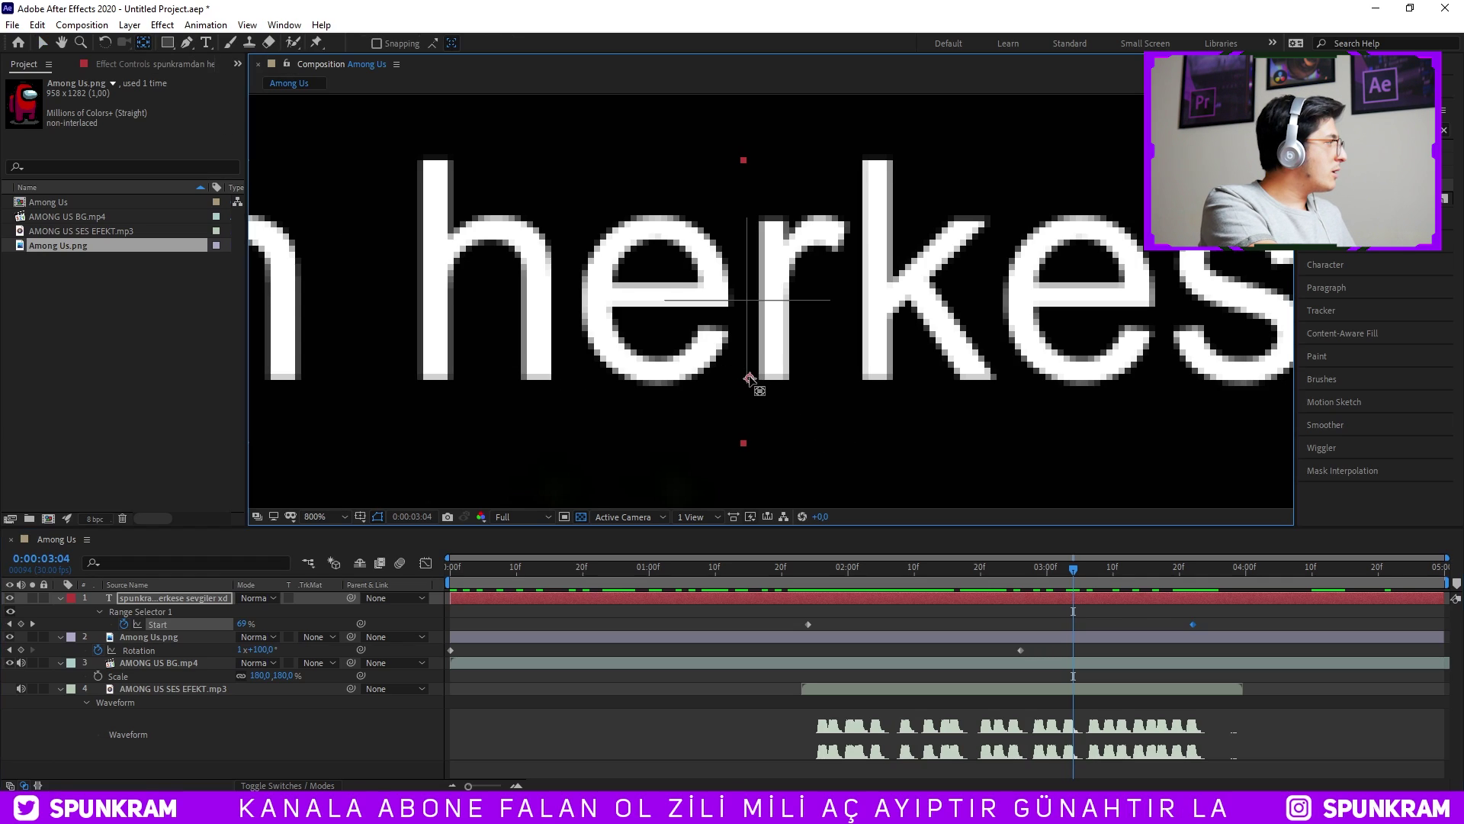
{"action": "left_click_drag", "start_coordinate": [748, 380], "coordinate": [739, 344]}
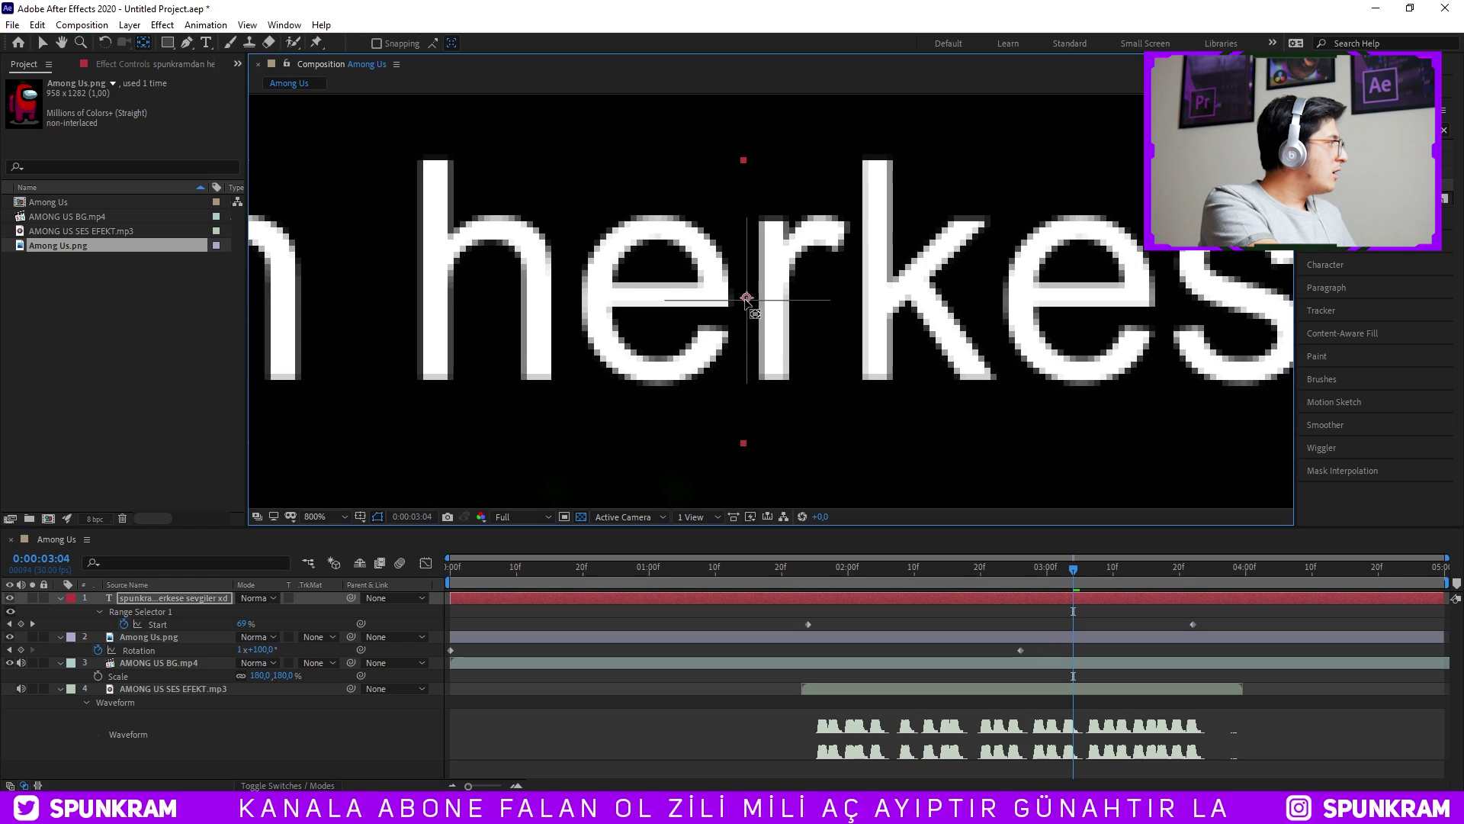
{"action": "scroll", "coordinate": [746, 301], "scroll_direction": "down", "scroll_amount": 6}
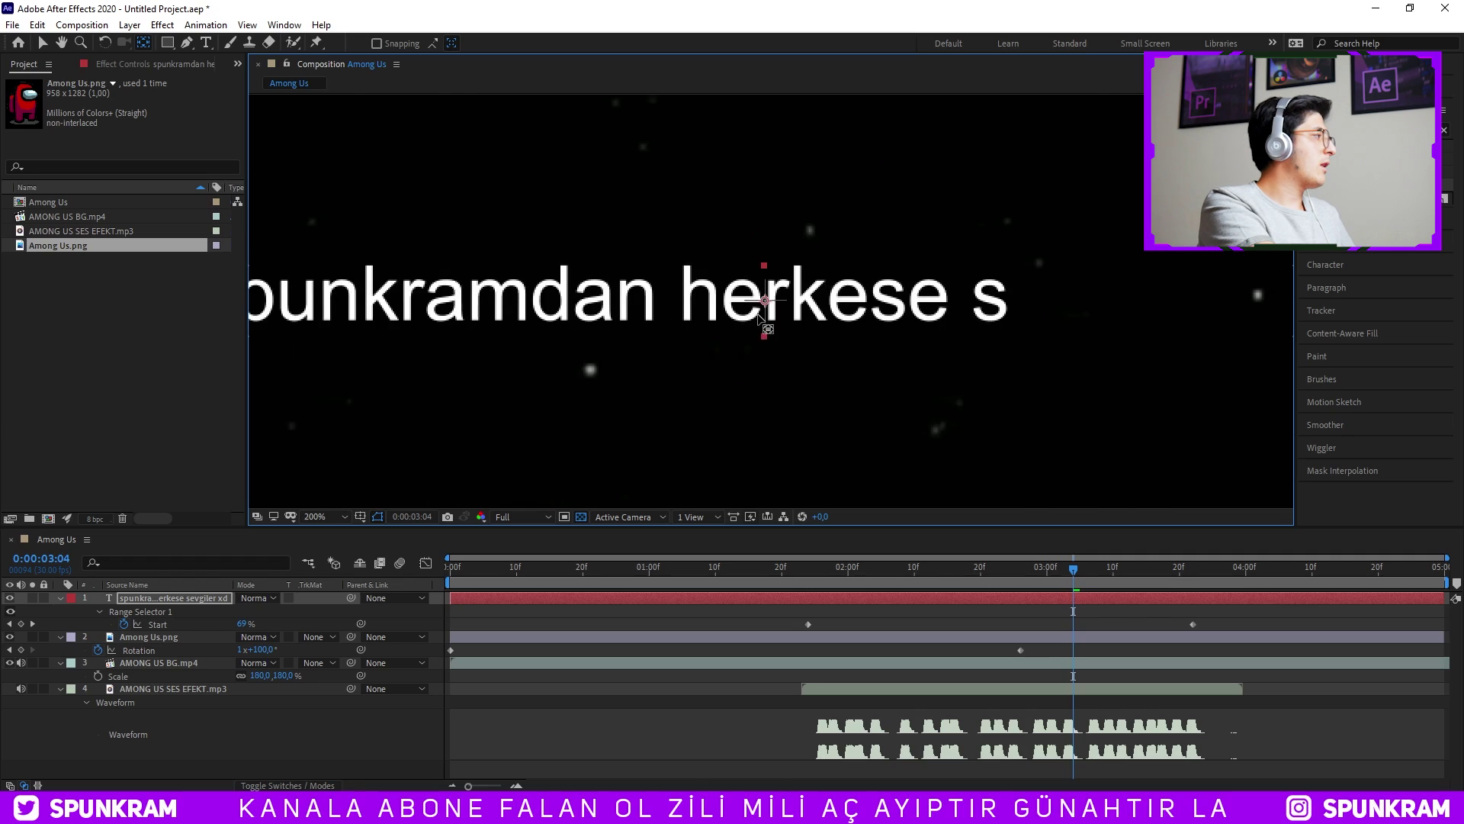
{"action": "scroll", "coordinate": [766, 300], "scroll_direction": "up", "scroll_amount": 4}
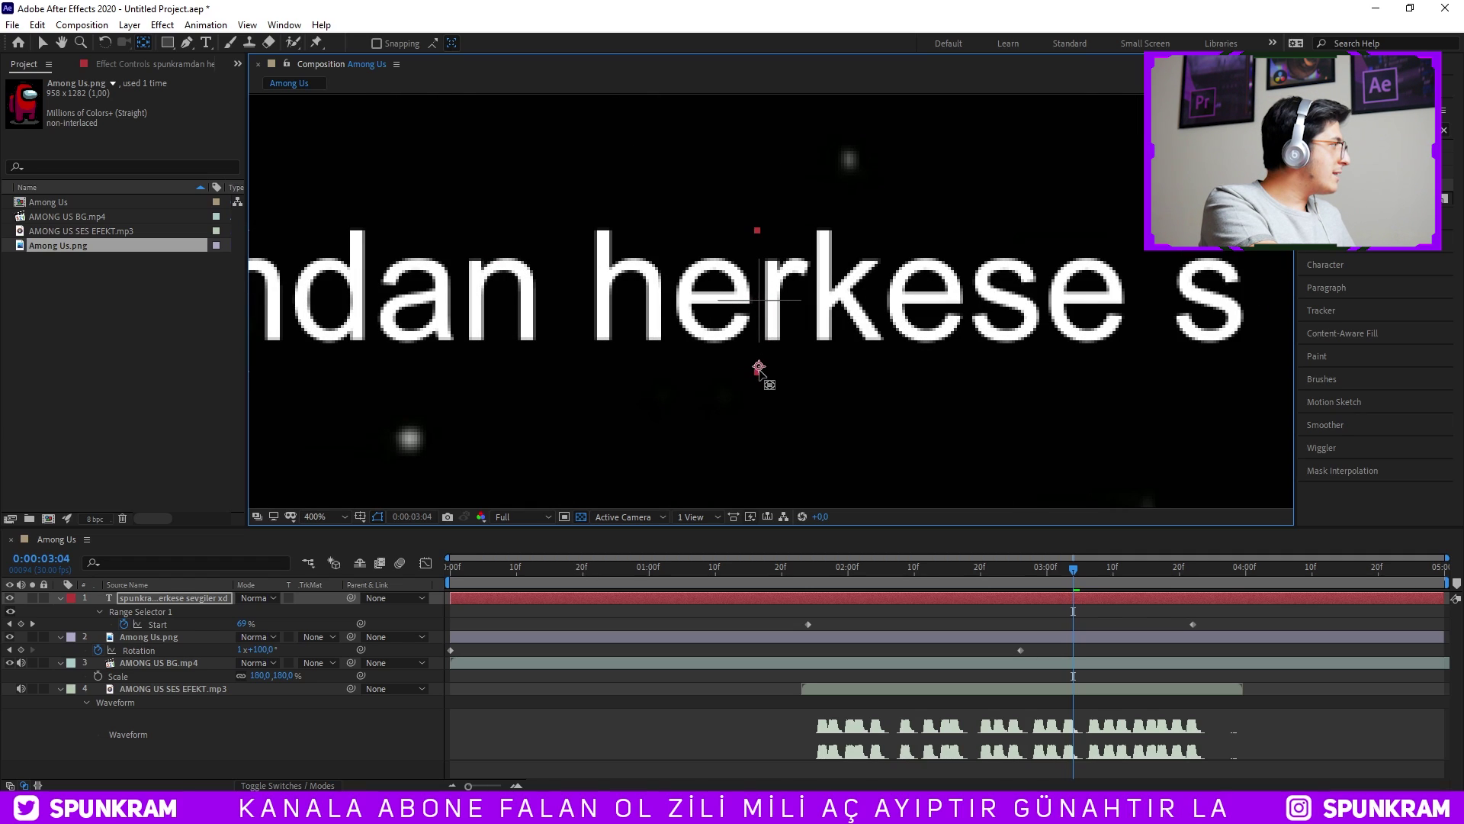
{"action": "scroll", "coordinate": [760, 372], "scroll_direction": "down", "scroll_amount": 2}
{"action": "scroll", "coordinate": [759, 373], "scroll_direction": "down", "scroll_amount": 2}
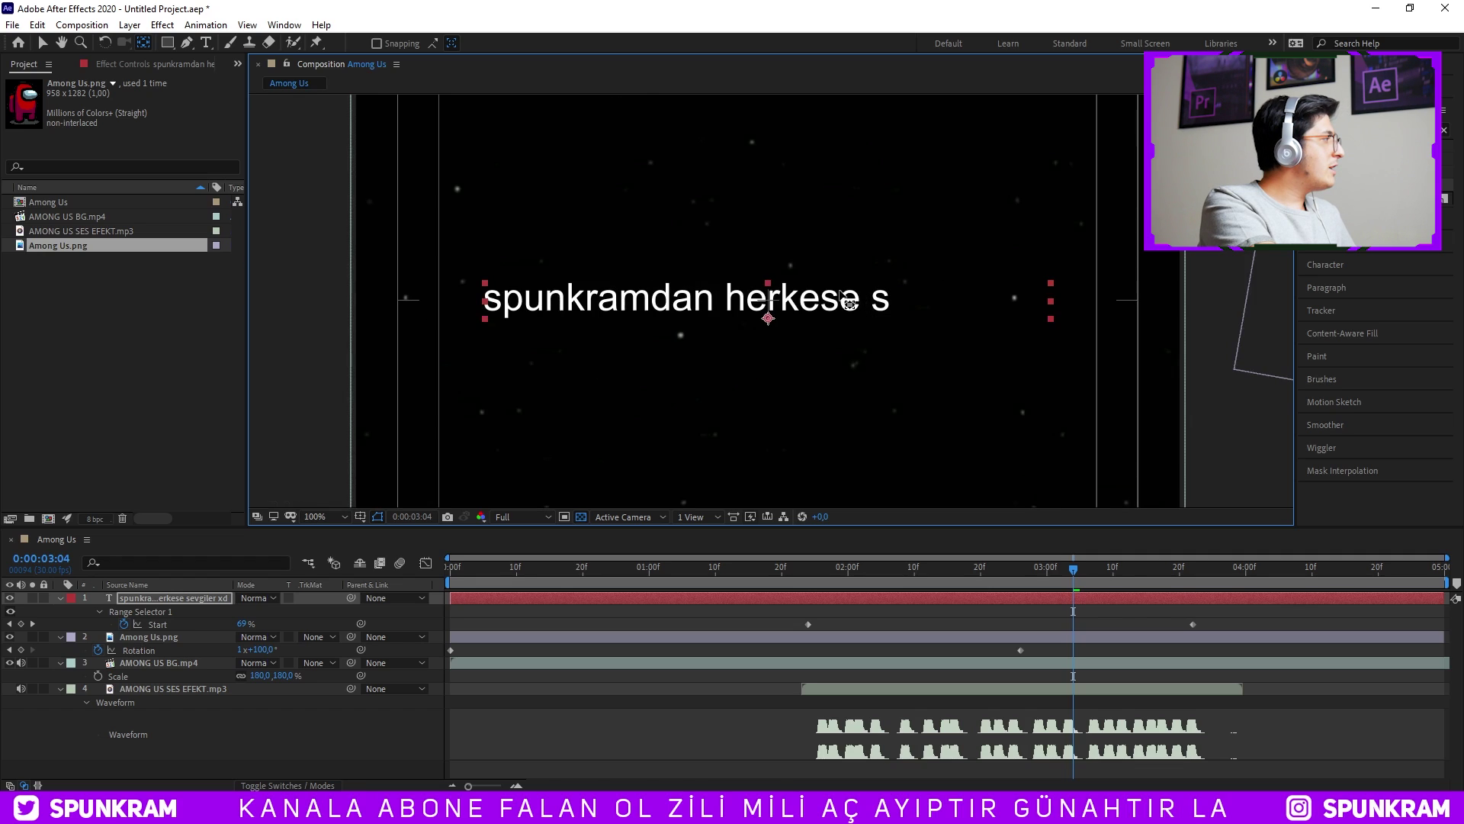
{"action": "left_click_drag", "start_coordinate": [1045, 566], "coordinate": [809, 572]}
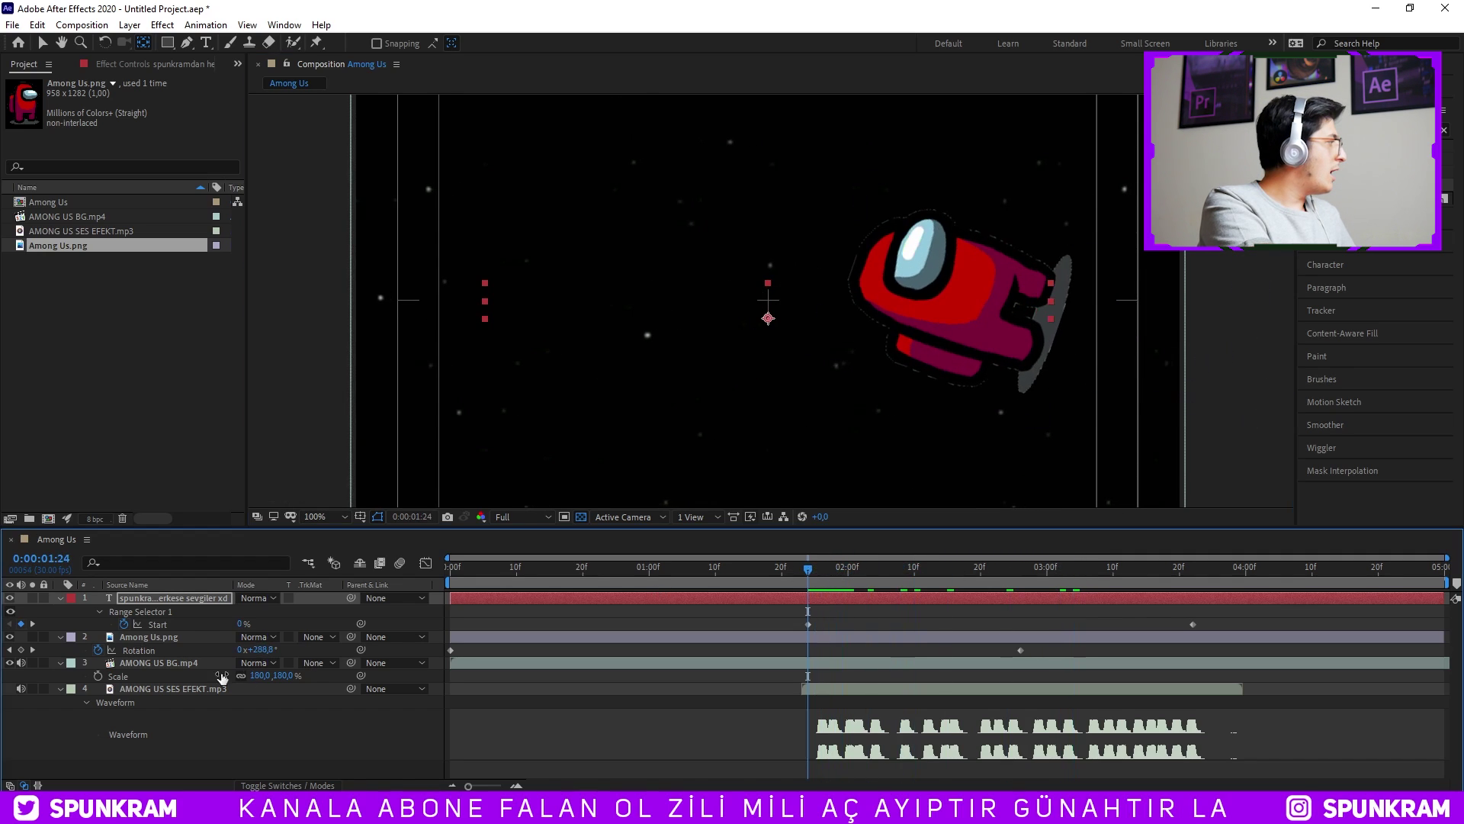
Keyframe the text's Anchor Point, with X at -373.5 at 01:24 and -0.5 at 03:25.
{"action": "key", "text": "a"}
{"action": "left_click", "coordinate": [78, 622], "text": "ctrl"}
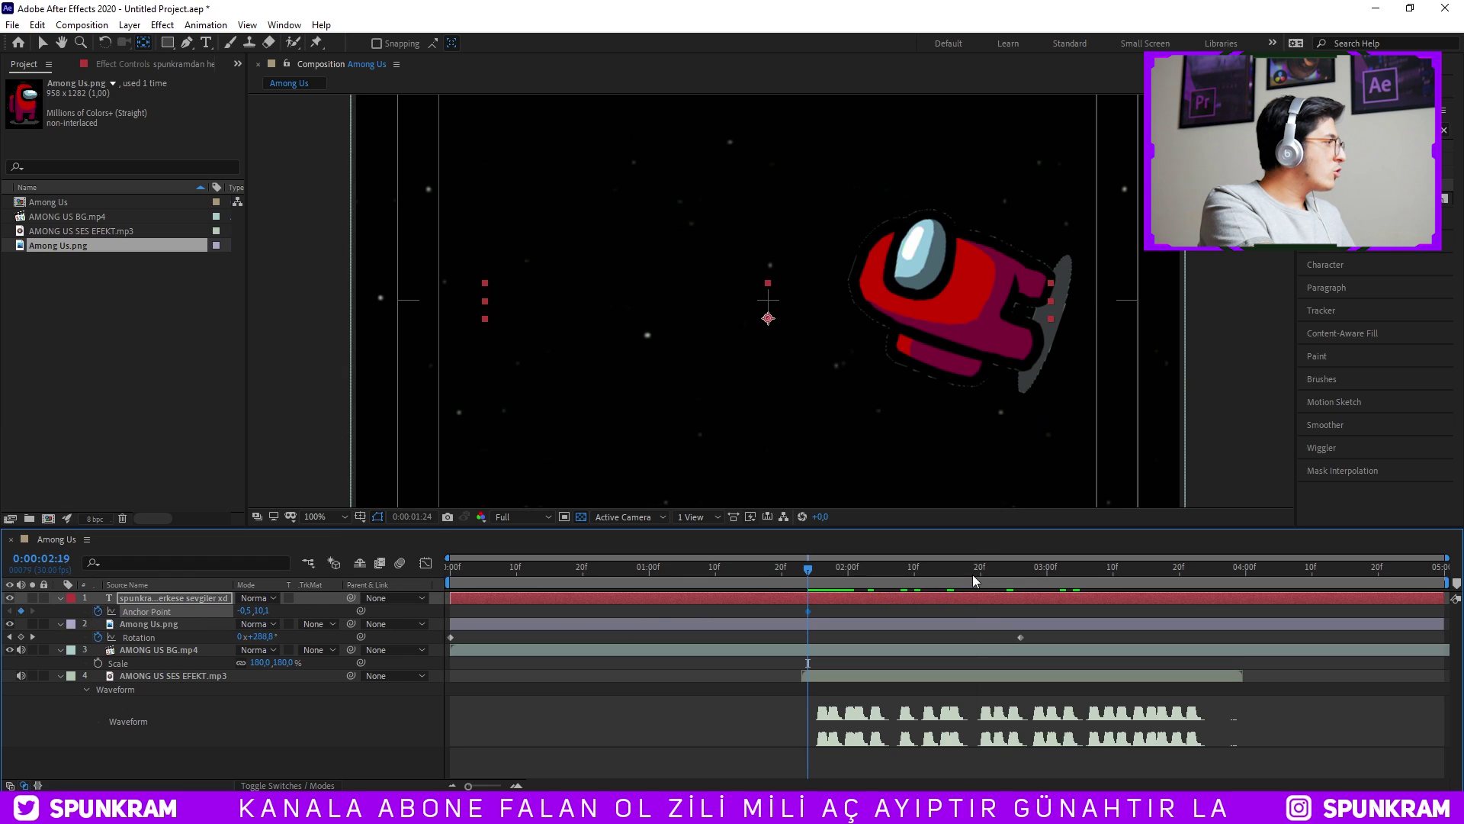
{"action": "left_click_drag", "start_coordinate": [973, 581], "coordinate": [1215, 580]}
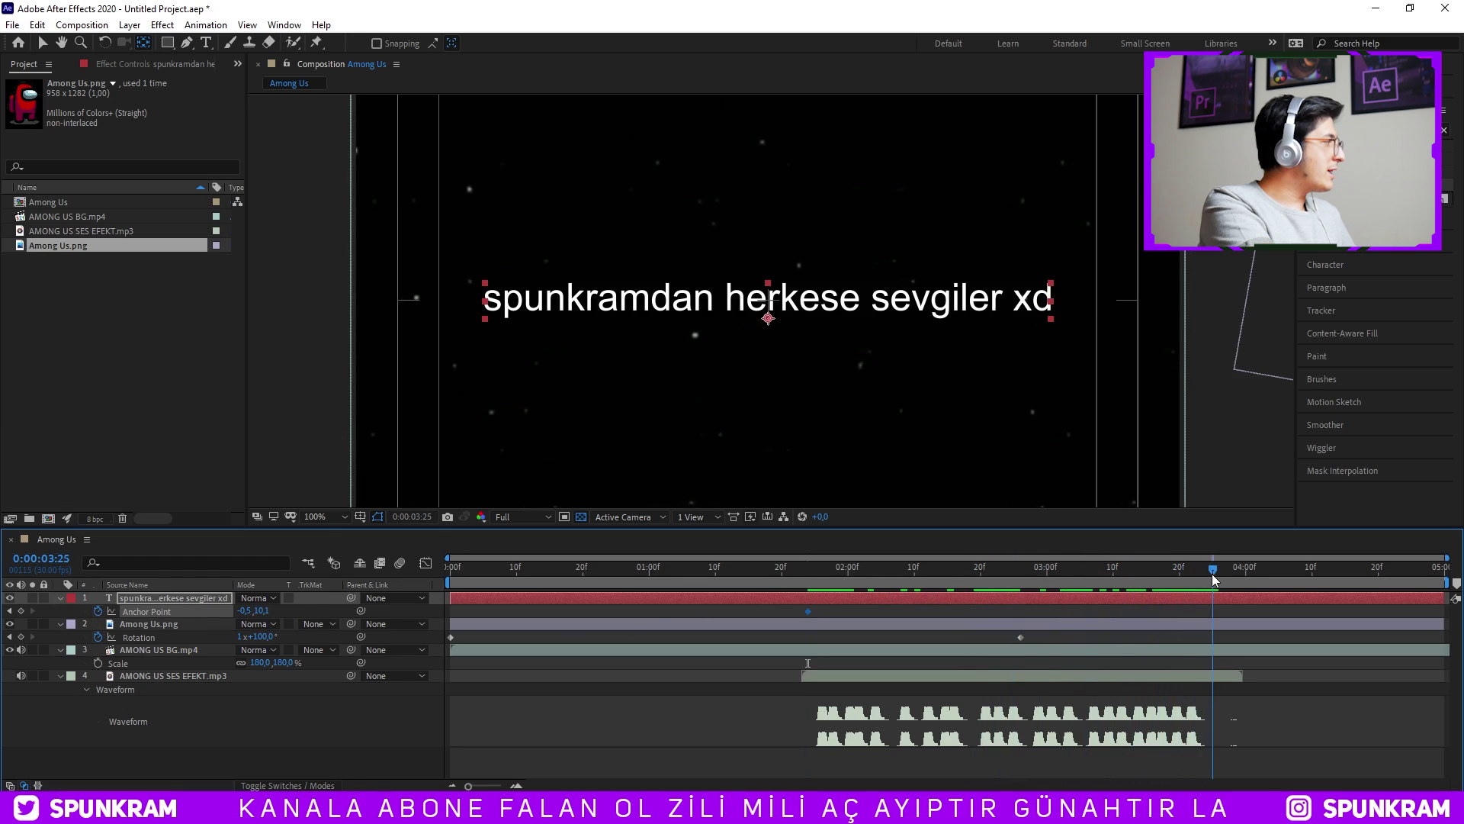
{"action": "left_click", "coordinate": [1282, 671]}
{"action": "mouse_move", "coordinate": [1119, 580]}
{"action": "left_mouse_down"}
{"action": "mouse_move", "coordinate": [815, 581]}
{"action": "mouse_move", "coordinate": [1206, 581]}
{"action": "mouse_move", "coordinate": [808, 574]}
{"action": "left_mouse_up"}
{"action": "left_click", "coordinate": [492, 299]}
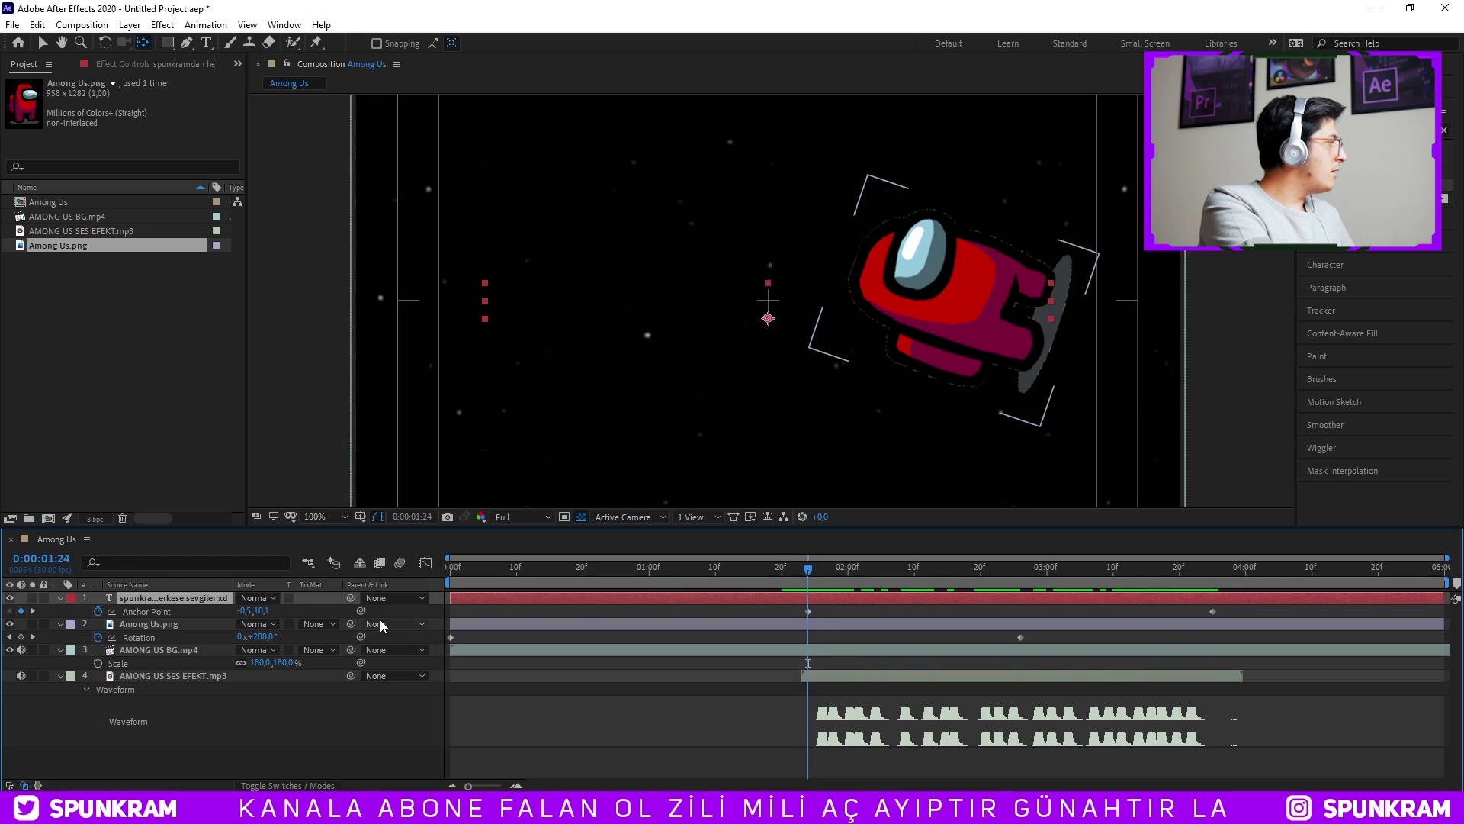
{"action": "mouse_move", "coordinate": [244, 610]}
{"action": "left_mouse_down"}
{"action": "mouse_move", "coordinate": [313, 613]}
{"action": "mouse_move", "coordinate": [245, 615]}
{"action": "left_mouse_up"}
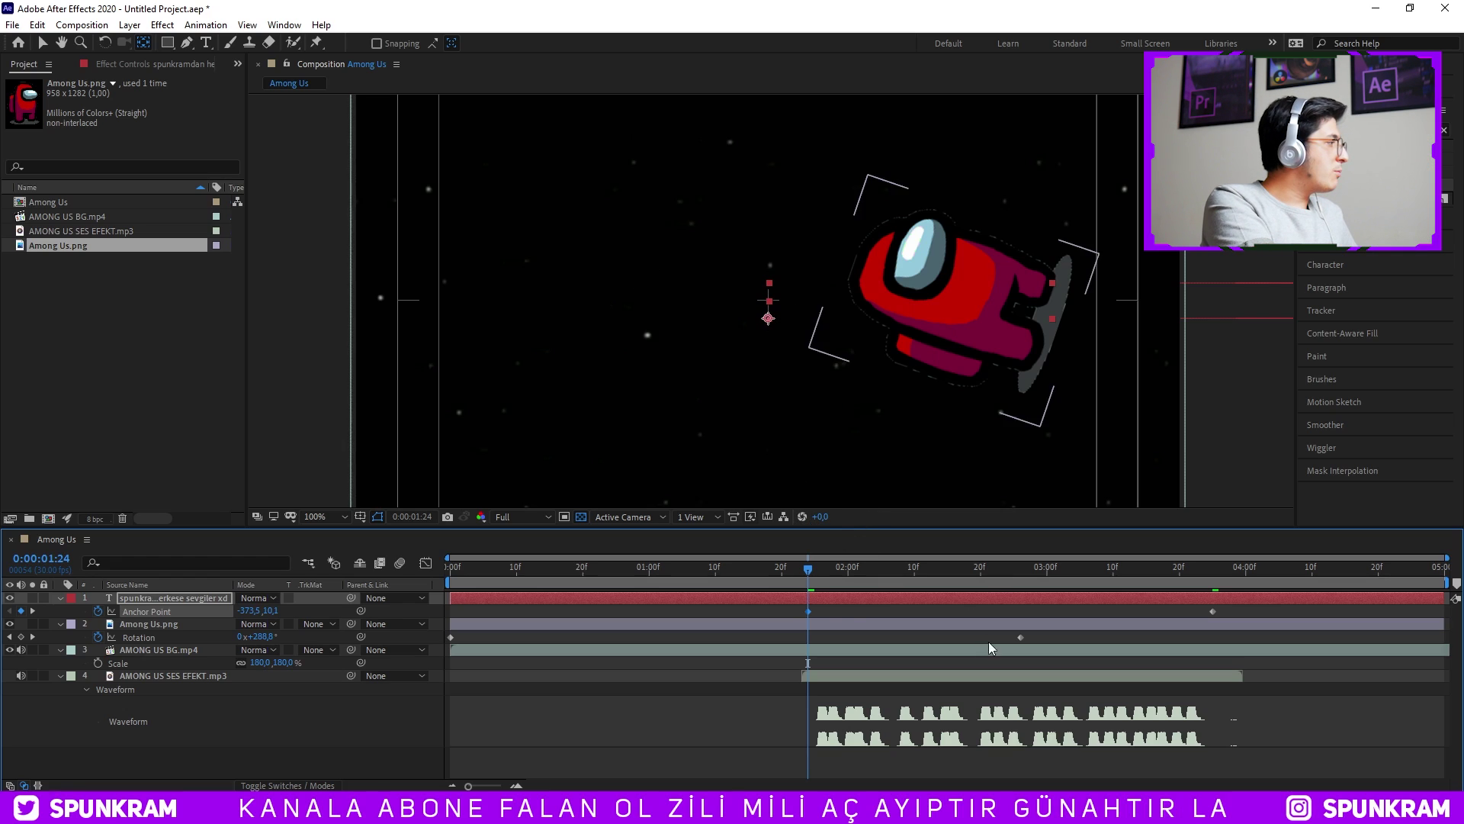
Scrub between 01:24, 02:24 and 03:25 to check the typed line stays centred.
{"action": "left_click_drag", "start_coordinate": [816, 568], "coordinate": [1235, 594]}
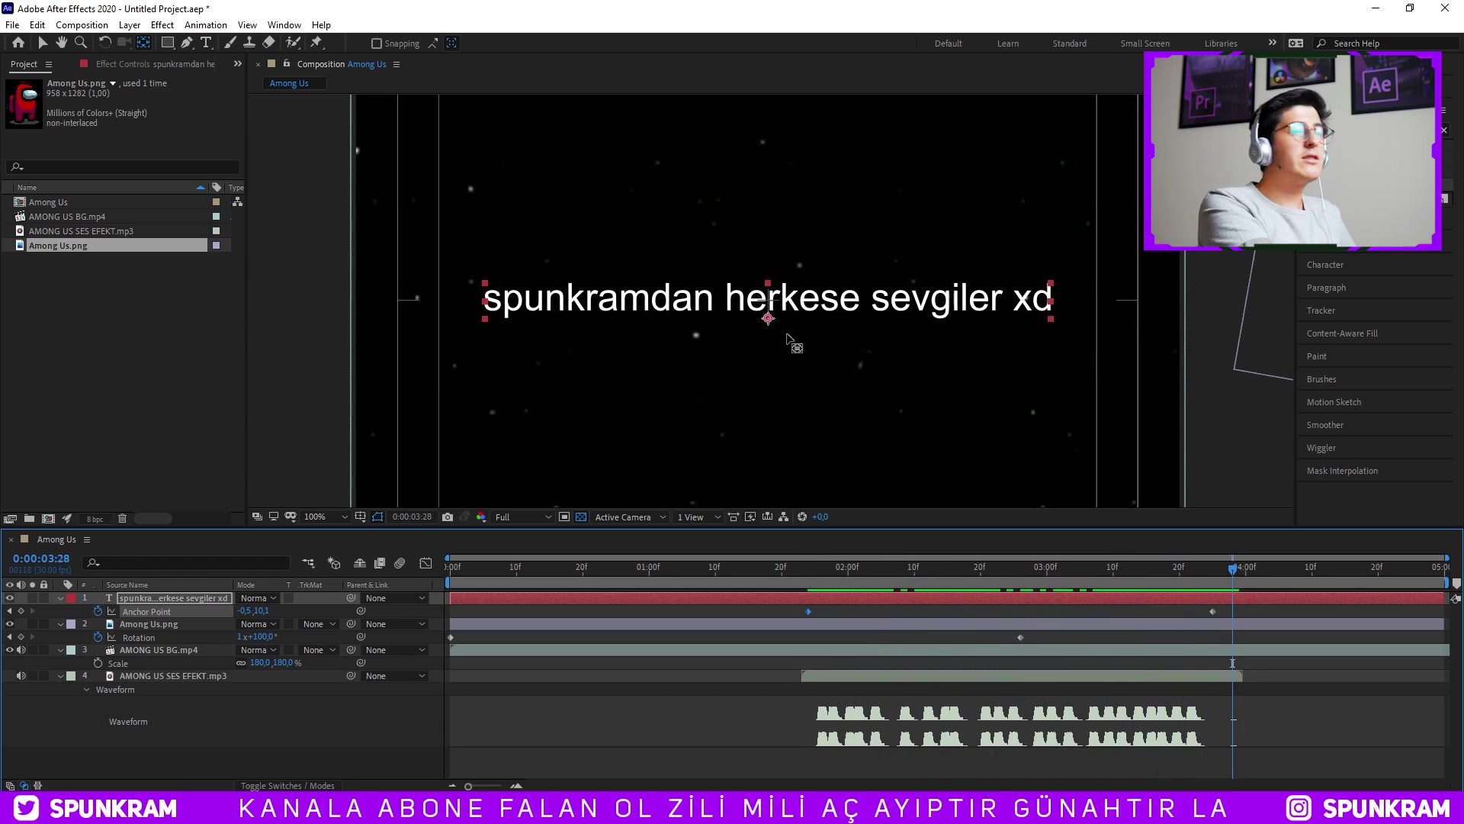
{"action": "left_click_drag", "start_coordinate": [877, 573], "coordinate": [809, 574]}
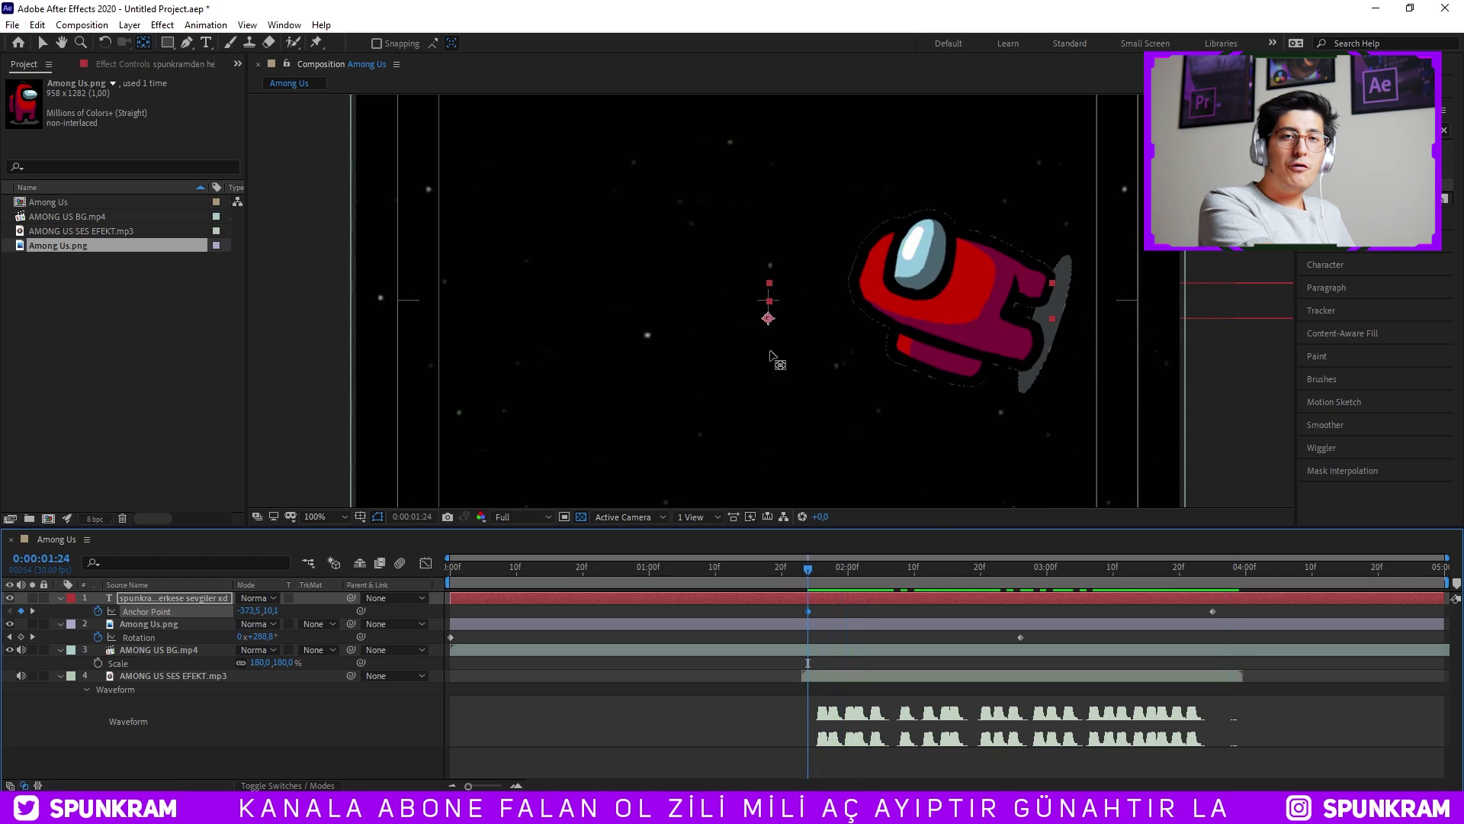
{"action": "left_click_drag", "start_coordinate": [944, 575], "coordinate": [1211, 578]}
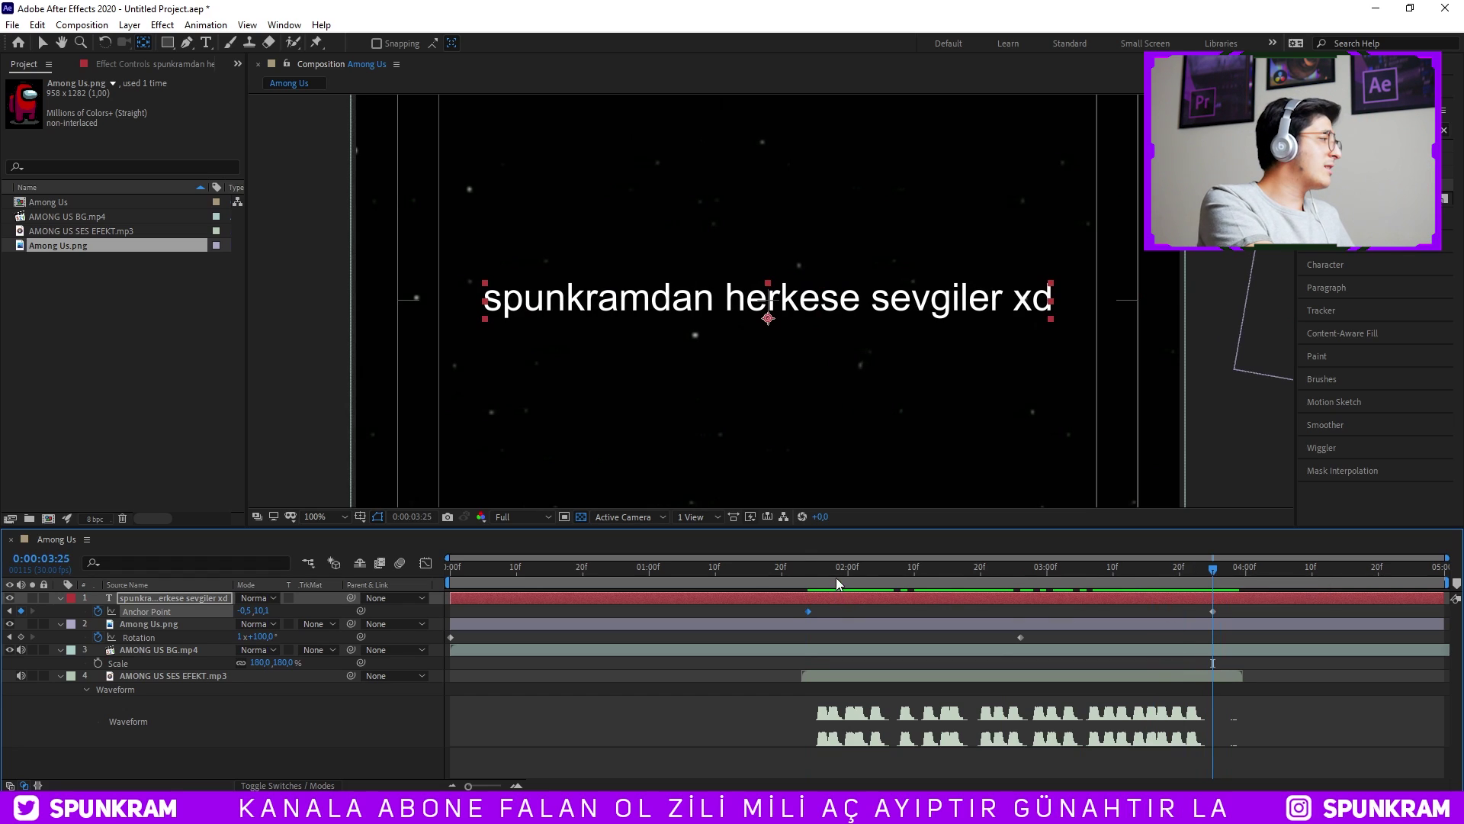
{"action": "left_click_drag", "start_coordinate": [835, 586], "coordinate": [433, 582]}
{"action": "left_click", "coordinate": [332, 519]}
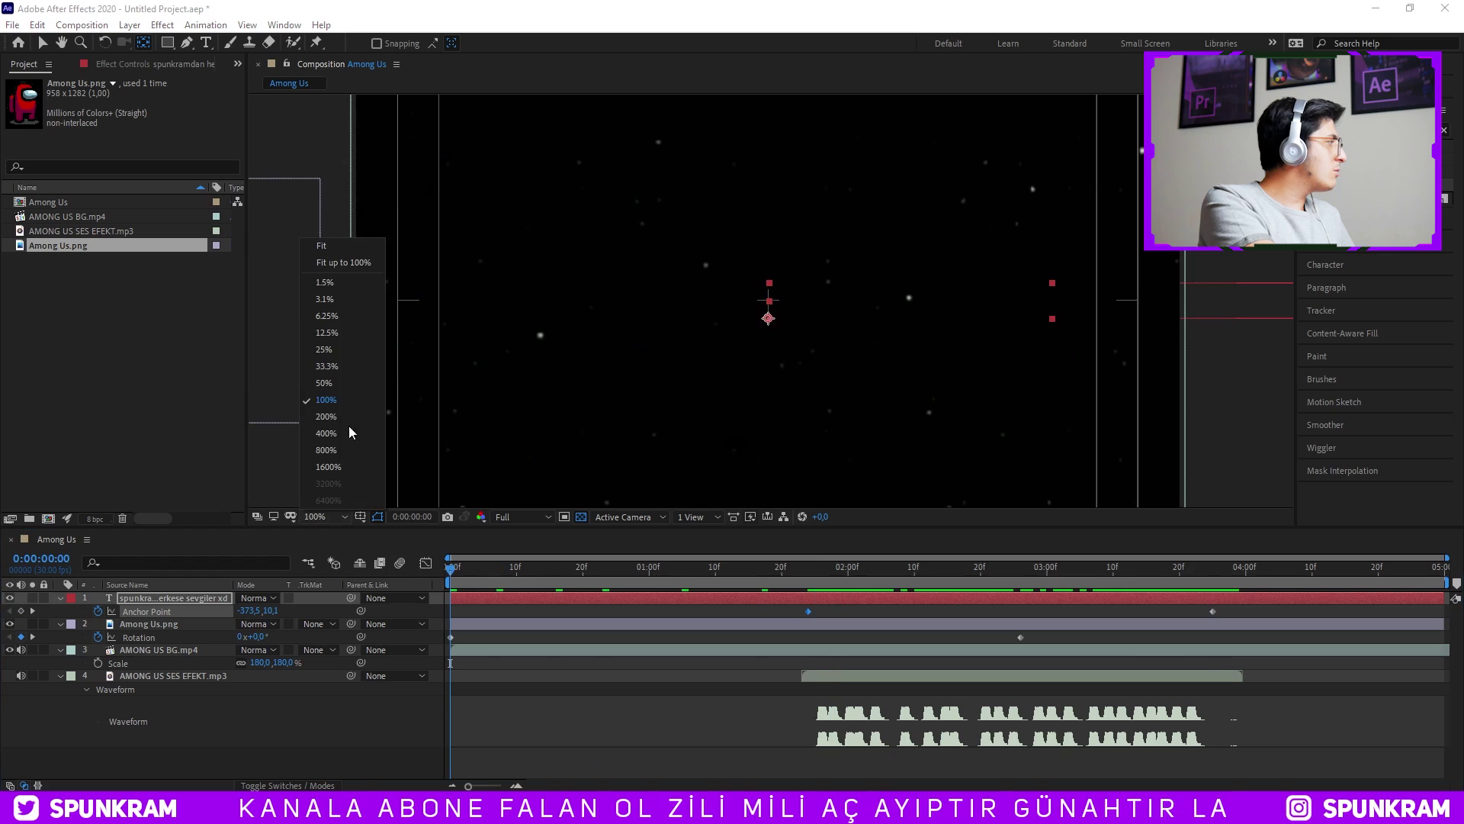
Set the viewer to 25% and preview the centred type-on, stopping at 3:24.
{"action": "left_click", "coordinate": [324, 349]}
{"action": "key", "text": "space"}
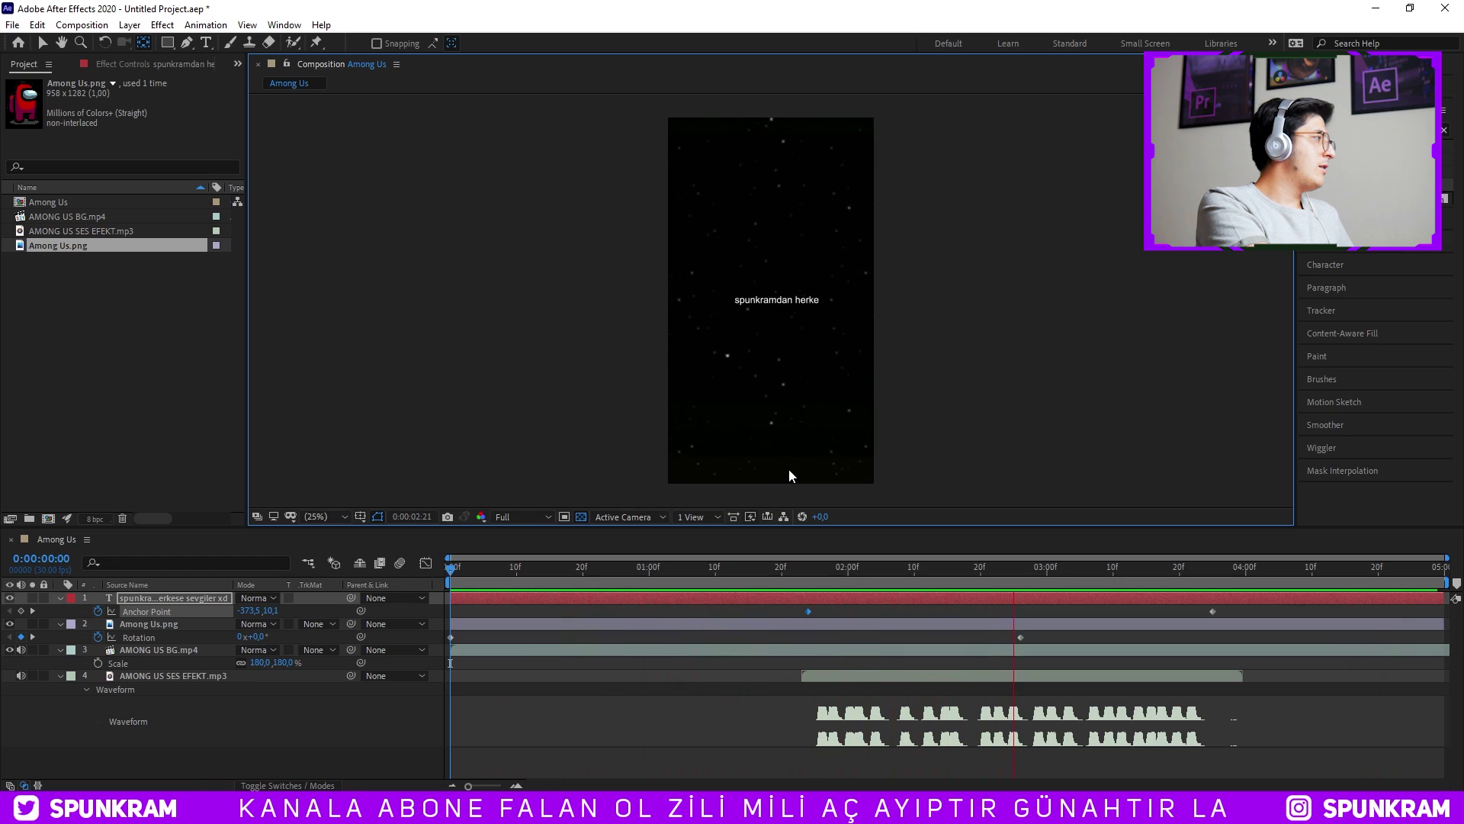
{"action": "key", "text": "space"}
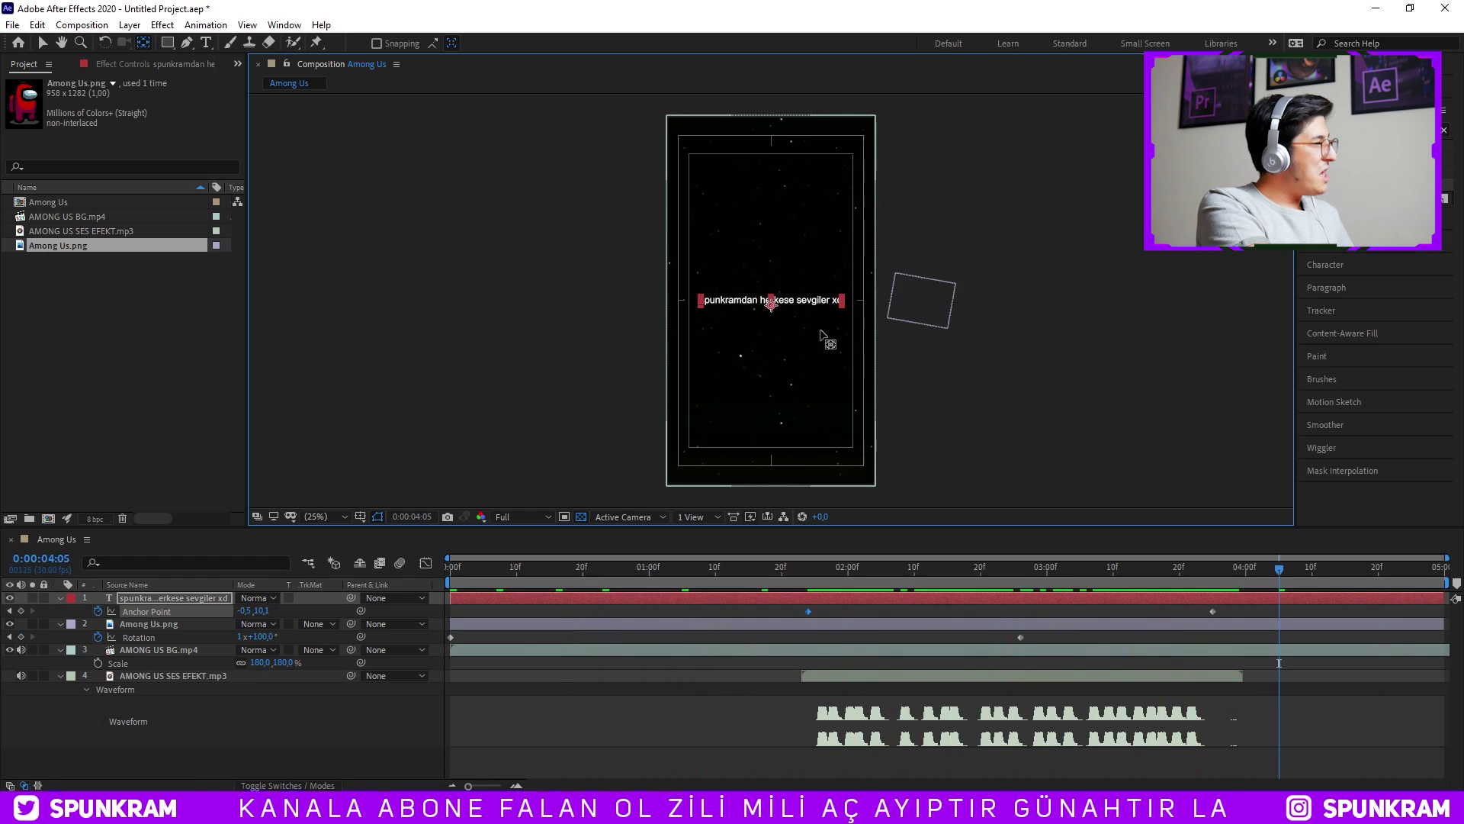
{"action": "left_click_drag", "start_coordinate": [995, 567], "coordinate": [1033, 567]}
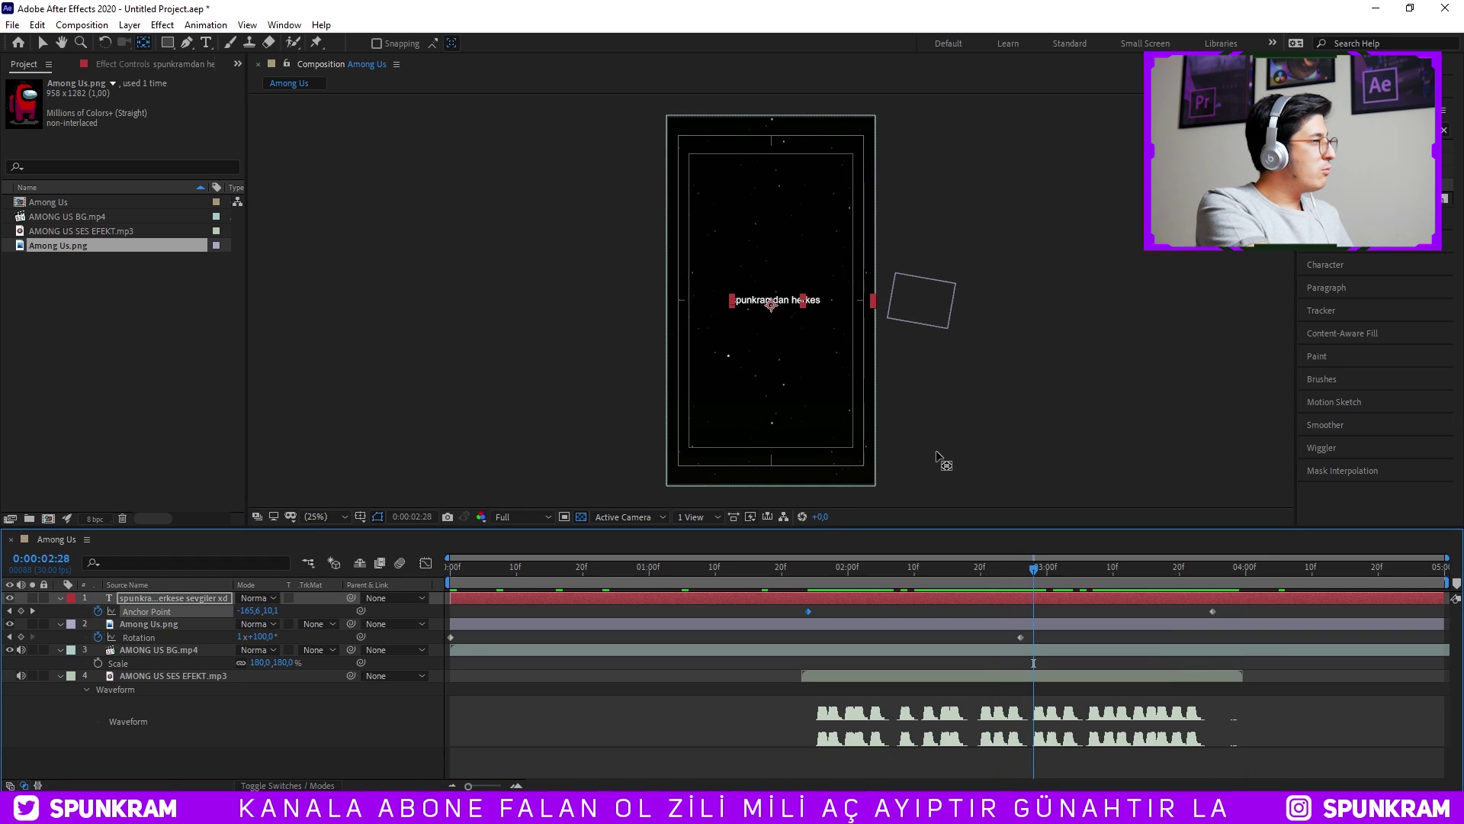
{"action": "key", "text": "space"}
{"action": "key", "text": "space"}
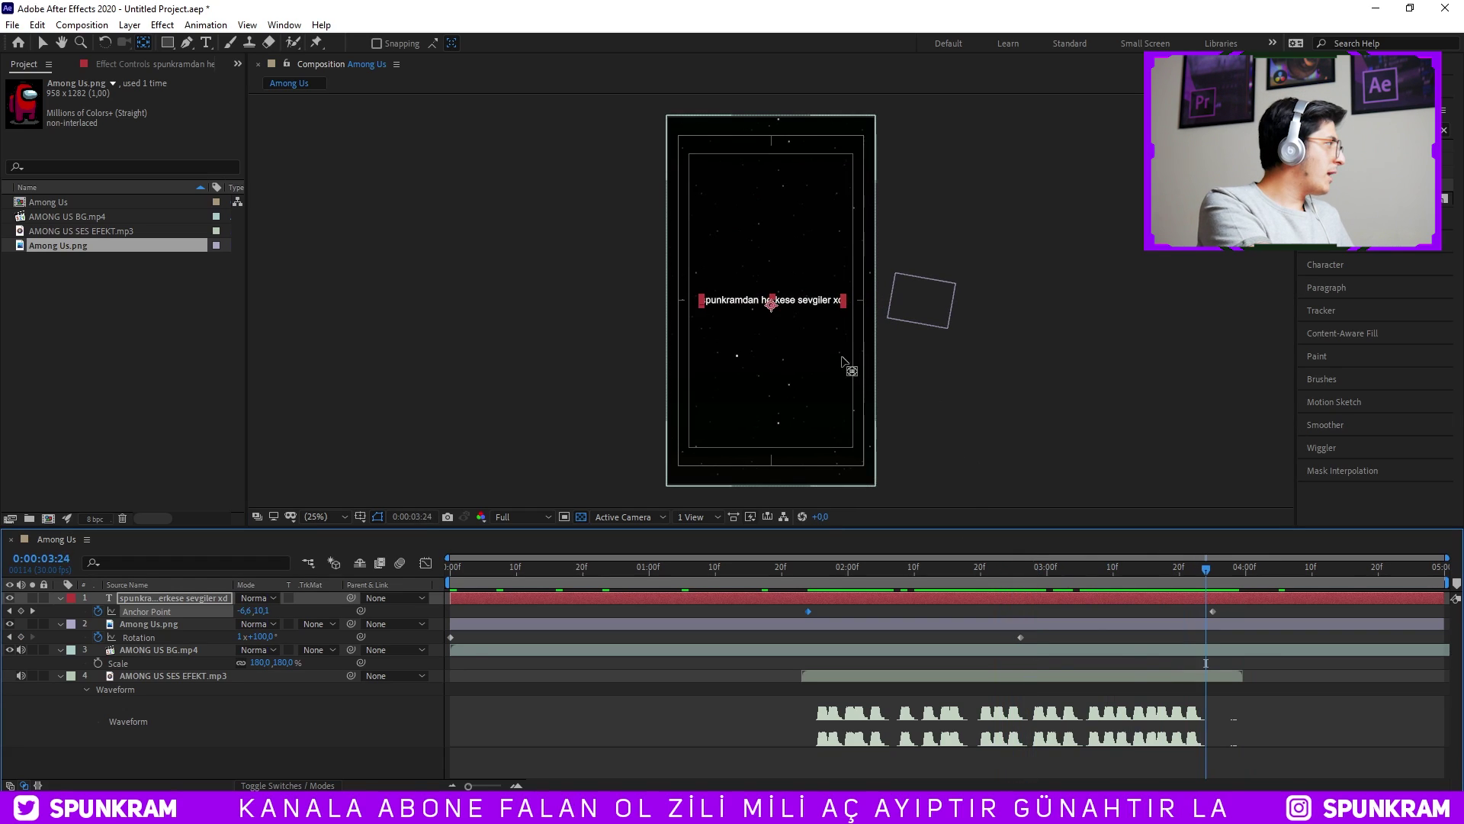
{"action": "key", "text": "period"}
Scale the greeting text layer to 129% and fit the full frame in the viewer.
{"action": "key", "text": "s"}
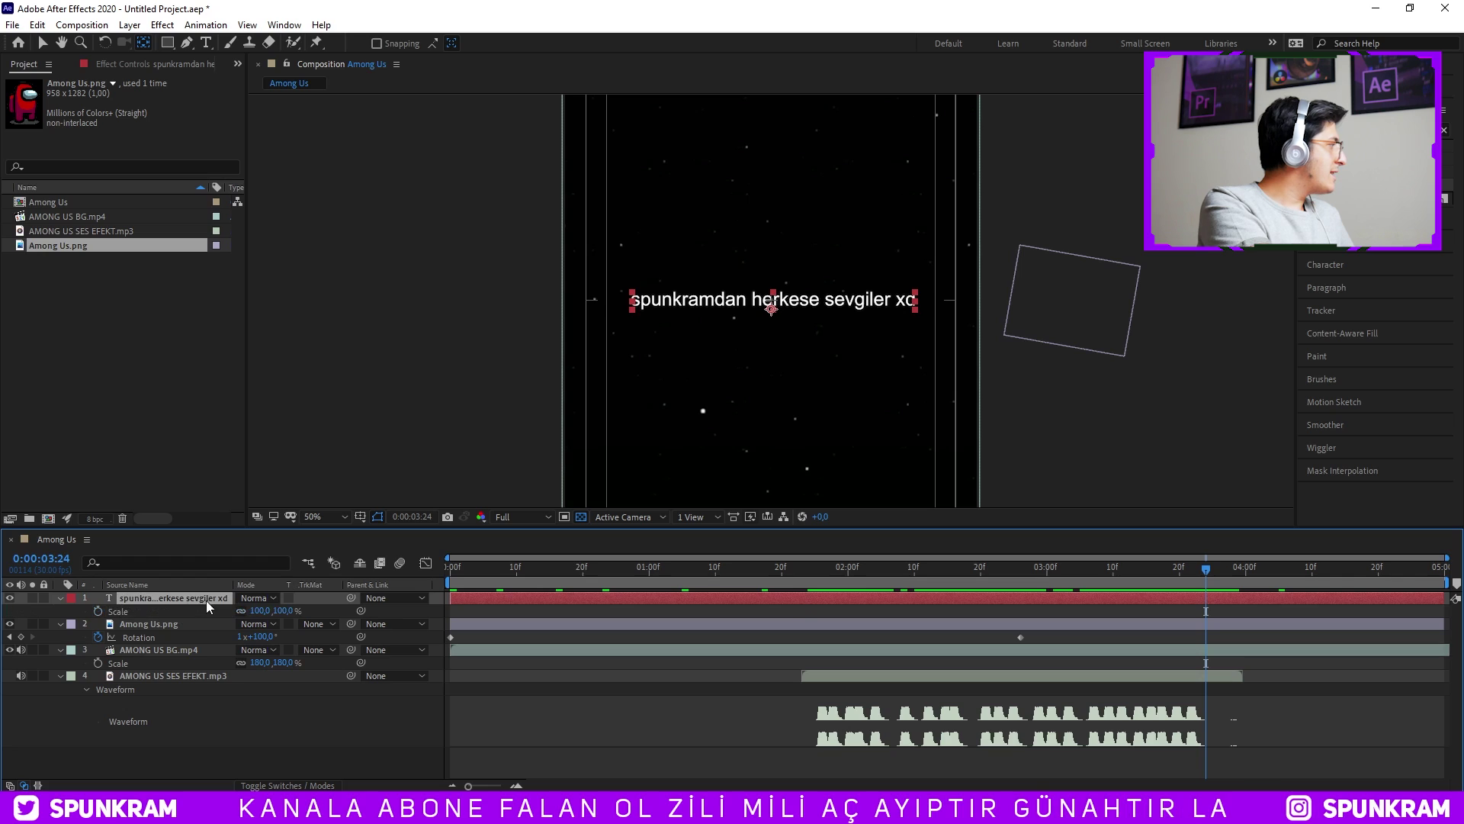
{"action": "left_click_drag", "start_coordinate": [252, 611], "coordinate": [283, 608]}
{"action": "key", "text": "comma"}
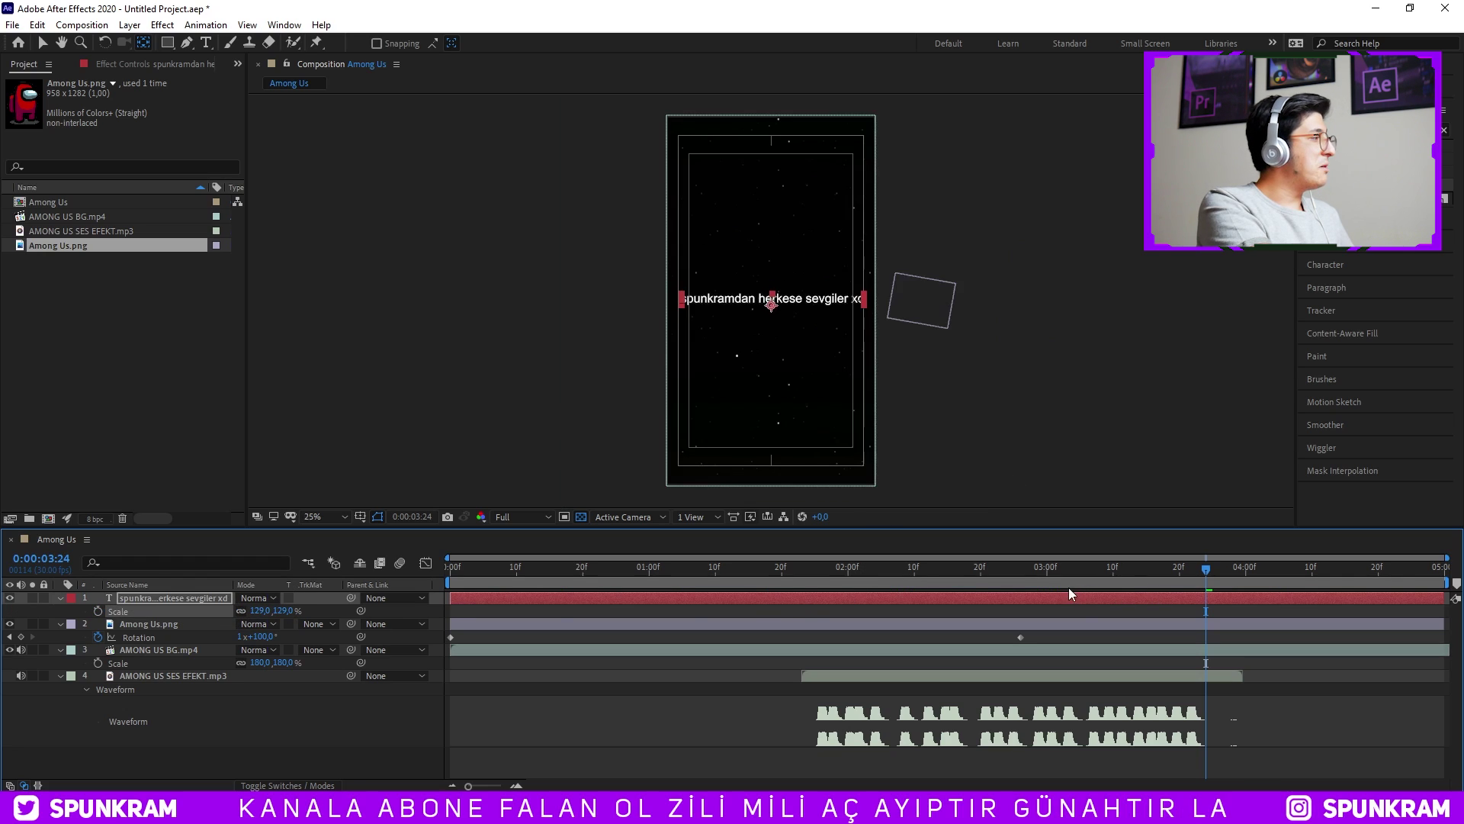
{"action": "left_click", "coordinate": [1060, 584]}
{"action": "left_click_drag", "start_coordinate": [1022, 582], "coordinate": [432, 689]}
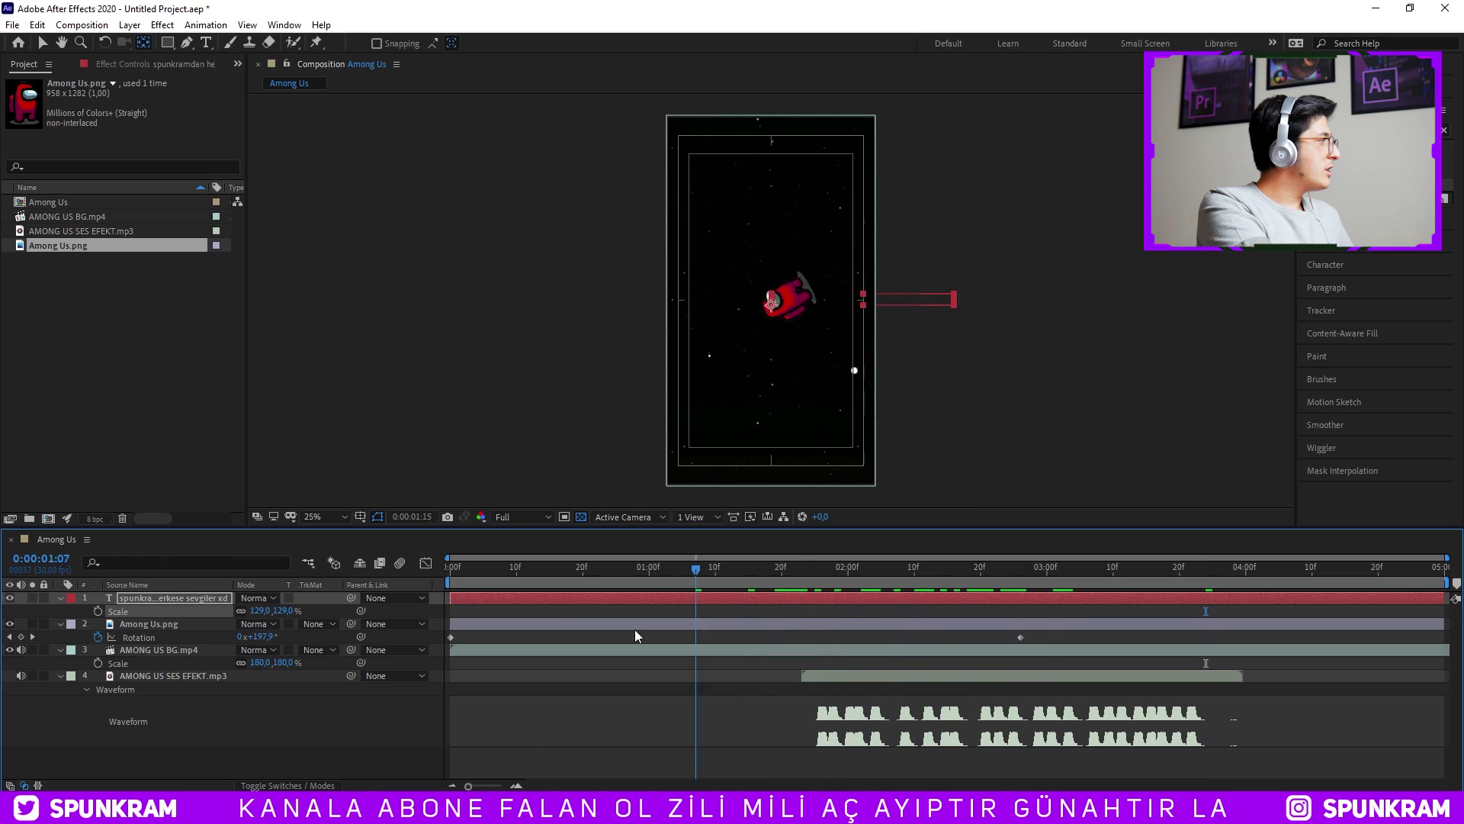
Preview the enlarged text and scrub between roughly 1:18 and 2:22 to check it.
{"action": "left_click", "coordinate": [739, 729]}
{"action": "key", "text": "space"}
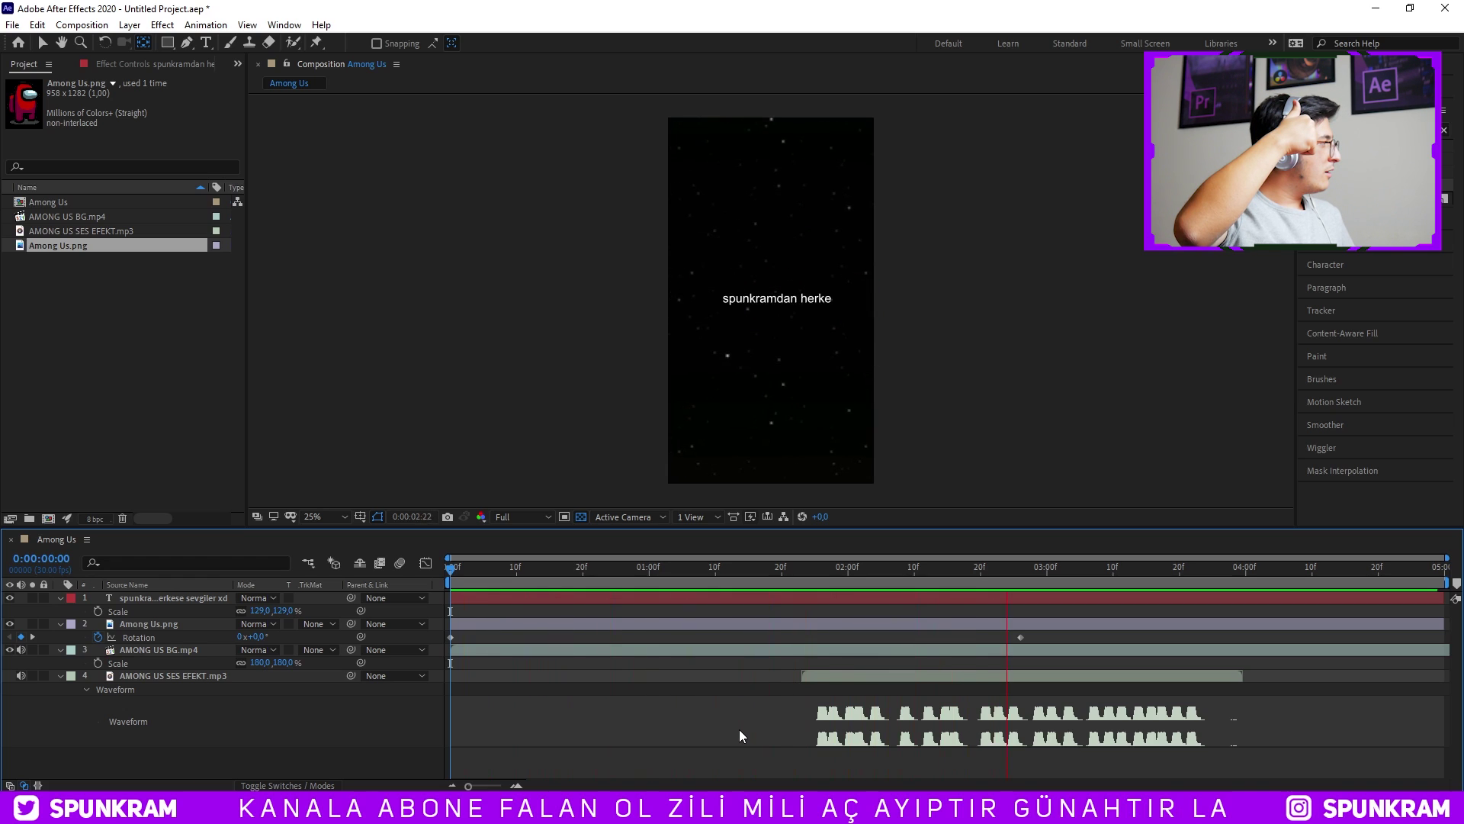
{"action": "left_click_drag", "start_coordinate": [969, 571], "coordinate": [994, 571]}
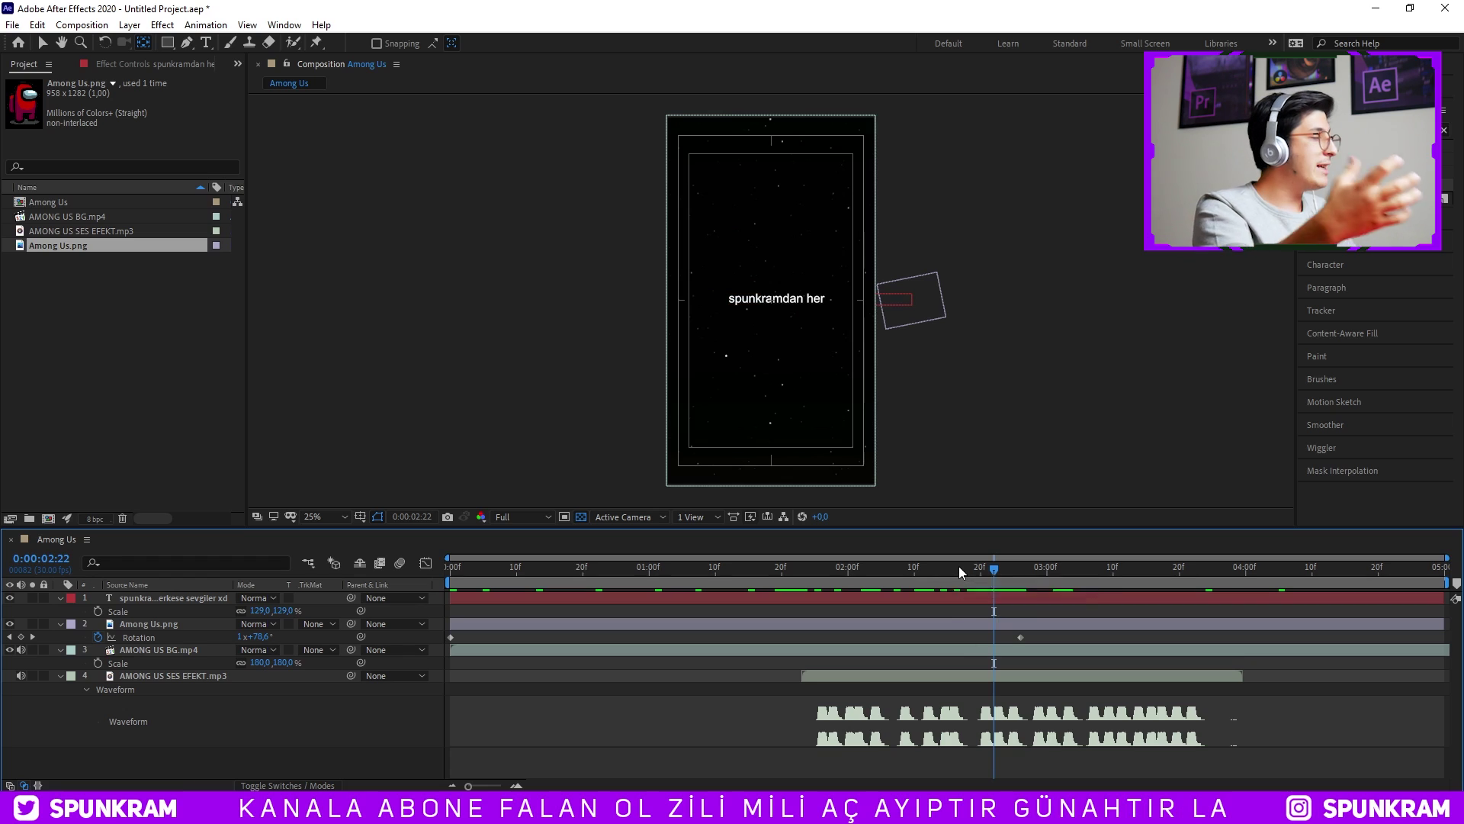
{"action": "left_click_drag", "start_coordinate": [994, 559], "coordinate": [788, 592]}
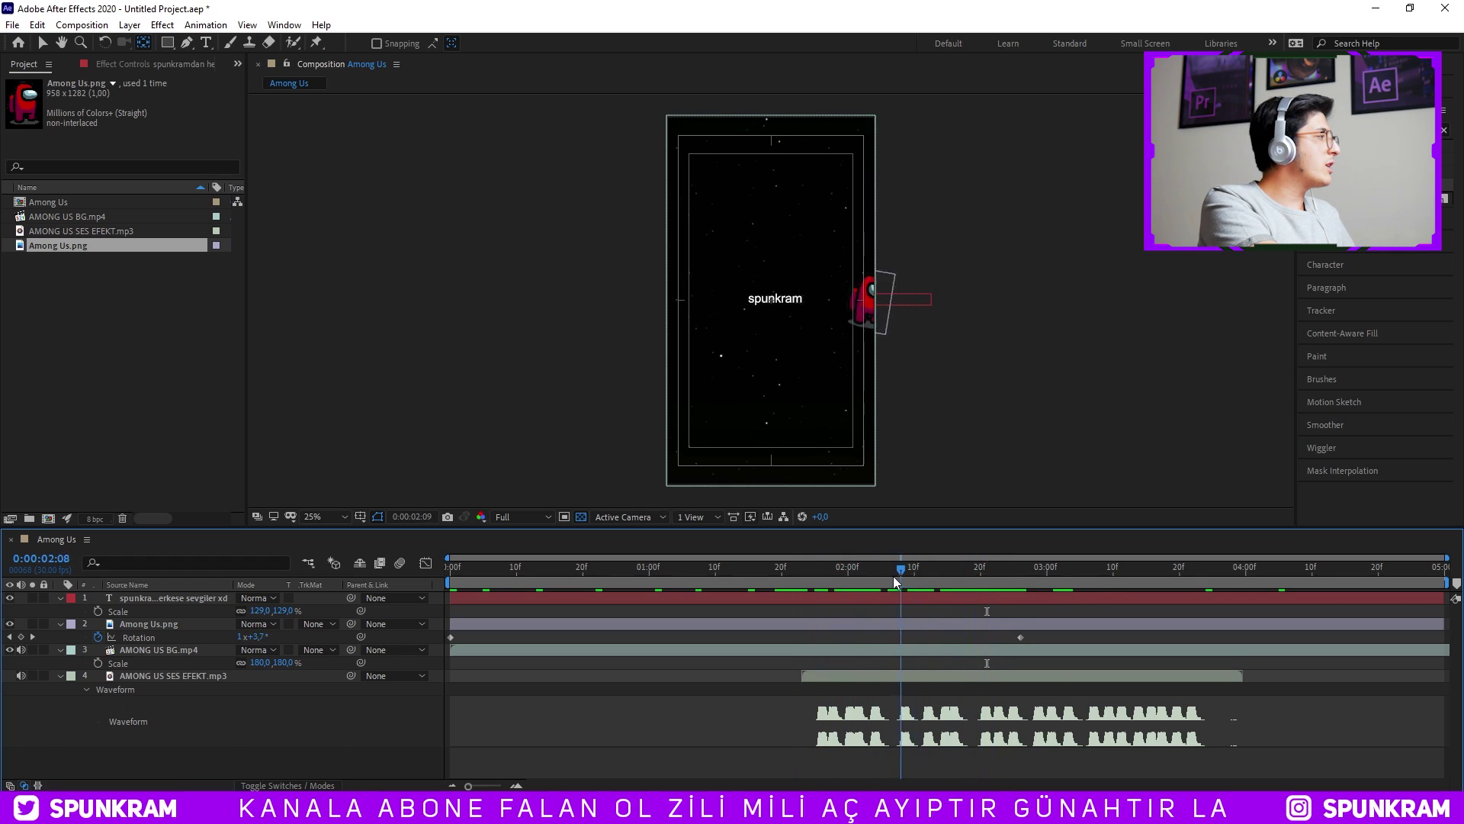
{"action": "left_click", "coordinate": [875, 572]}
{"action": "left_click", "coordinate": [954, 576]}
{"action": "mouse_move", "coordinate": [954, 576]}
{"action": "left_mouse_down"}
{"action": "mouse_move", "coordinate": [768, 595]}
{"action": "mouse_move", "coordinate": [1021, 569]}
{"action": "left_mouse_up"}
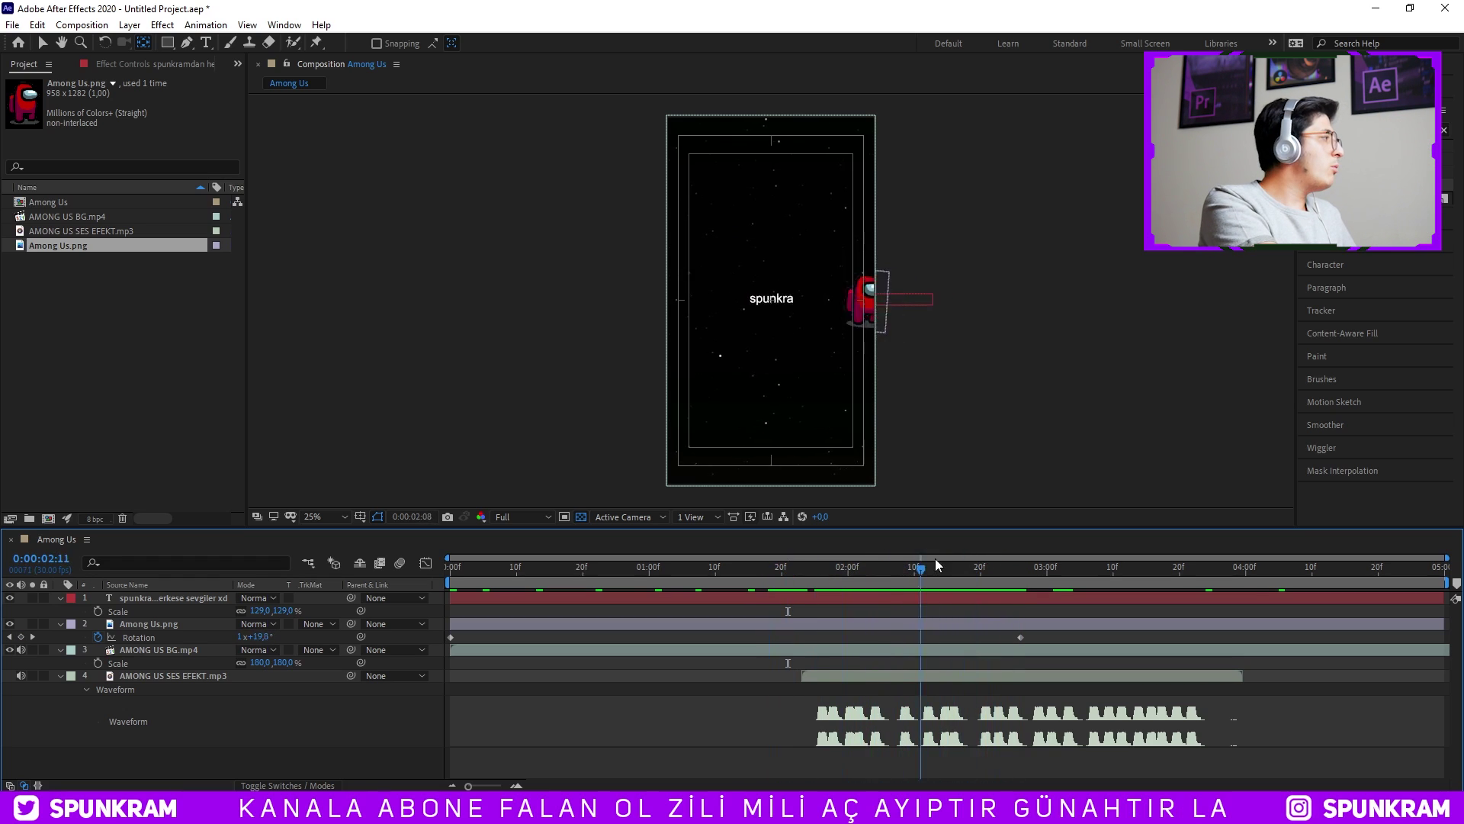
{"action": "double_click", "coordinate": [1018, 597]}
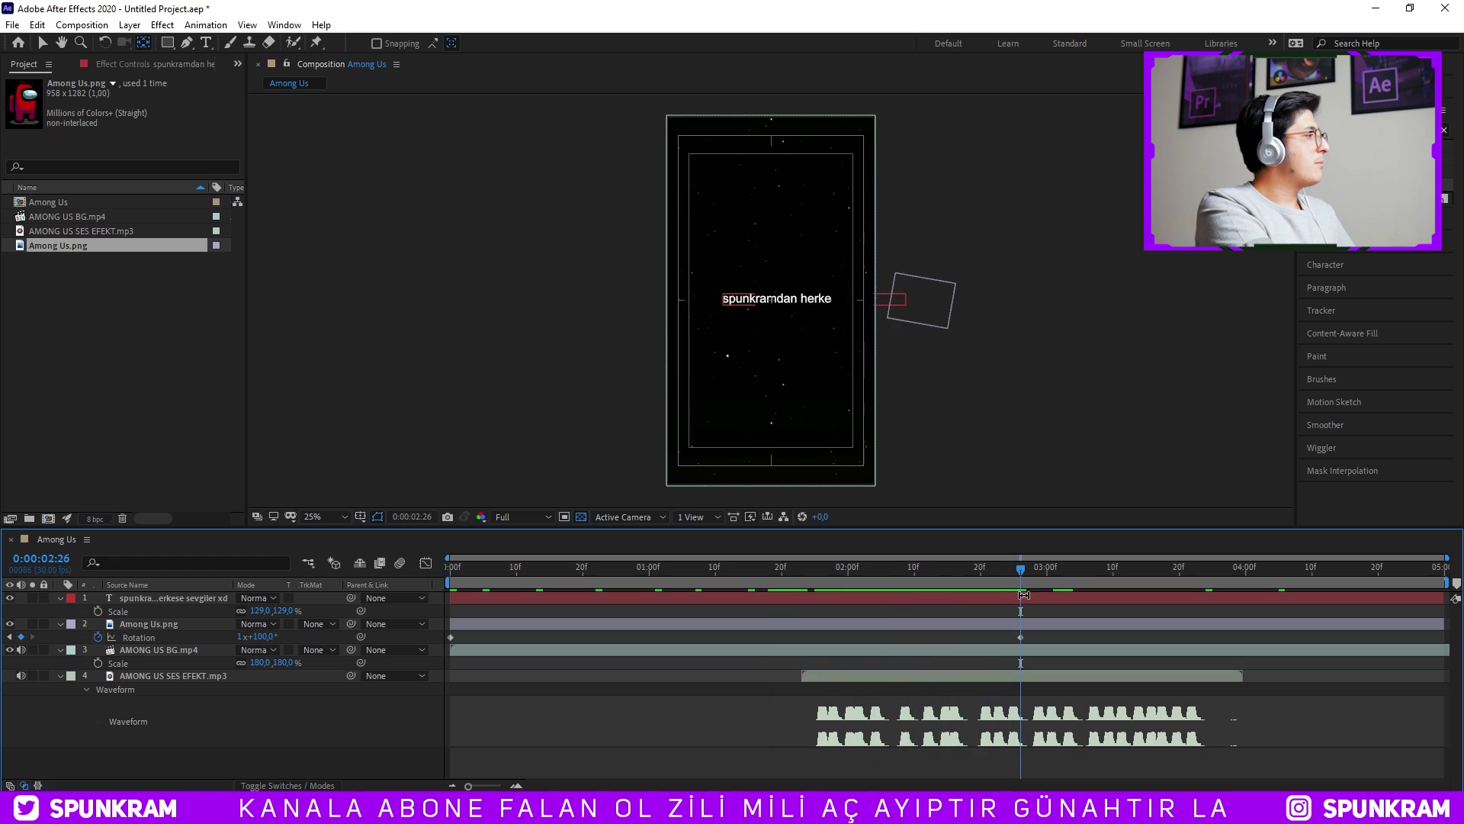
Retype the text as 'bunun eğitimini izleyeceksiniz' and preview it from the beginning.
{"action": "type", "text": "bunun eğitimini iz"}
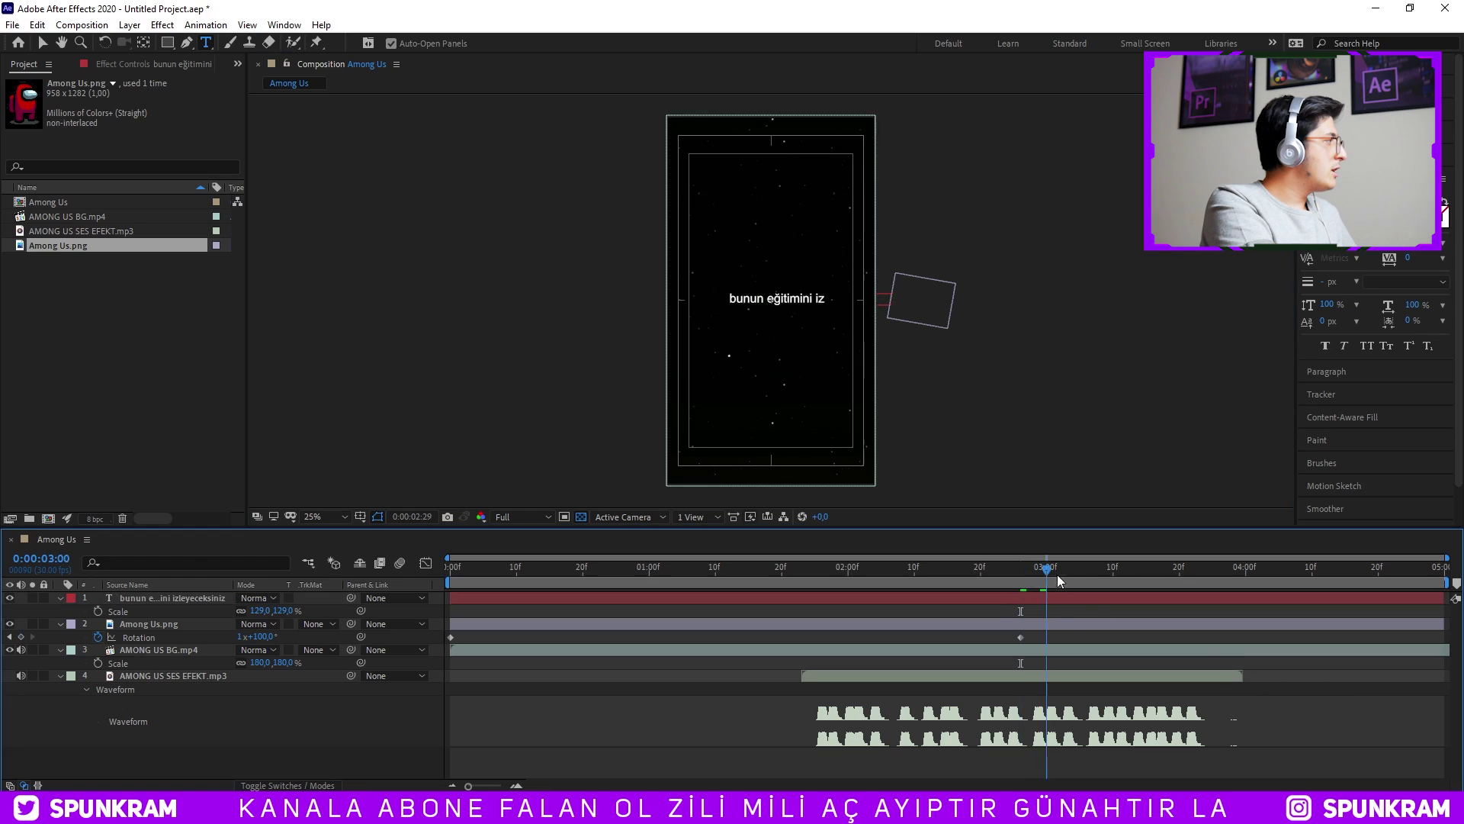
{"action": "left_click_drag", "start_coordinate": [1057, 581], "coordinate": [1235, 581]}
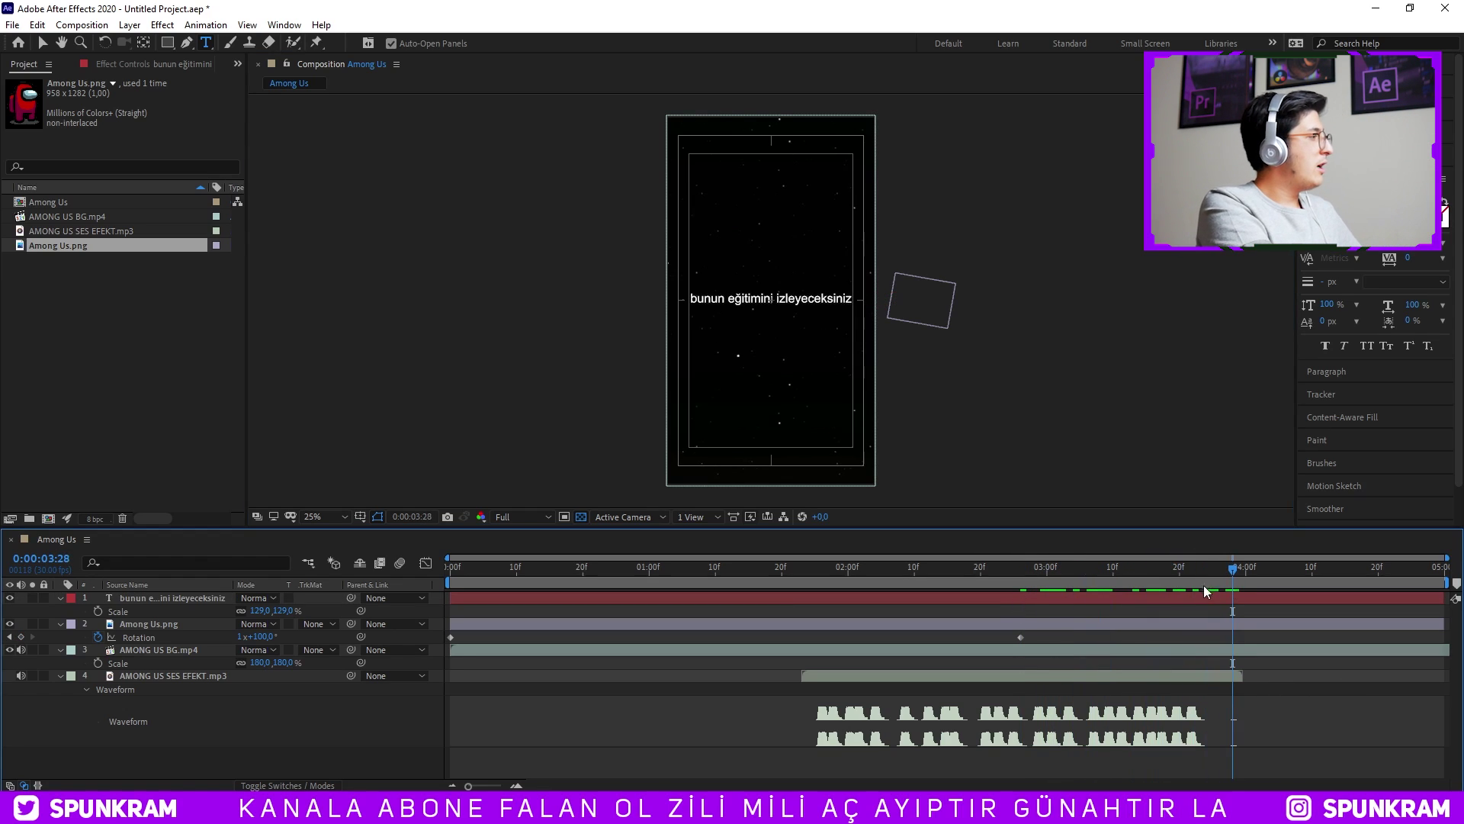
{"action": "key", "text": "space"}
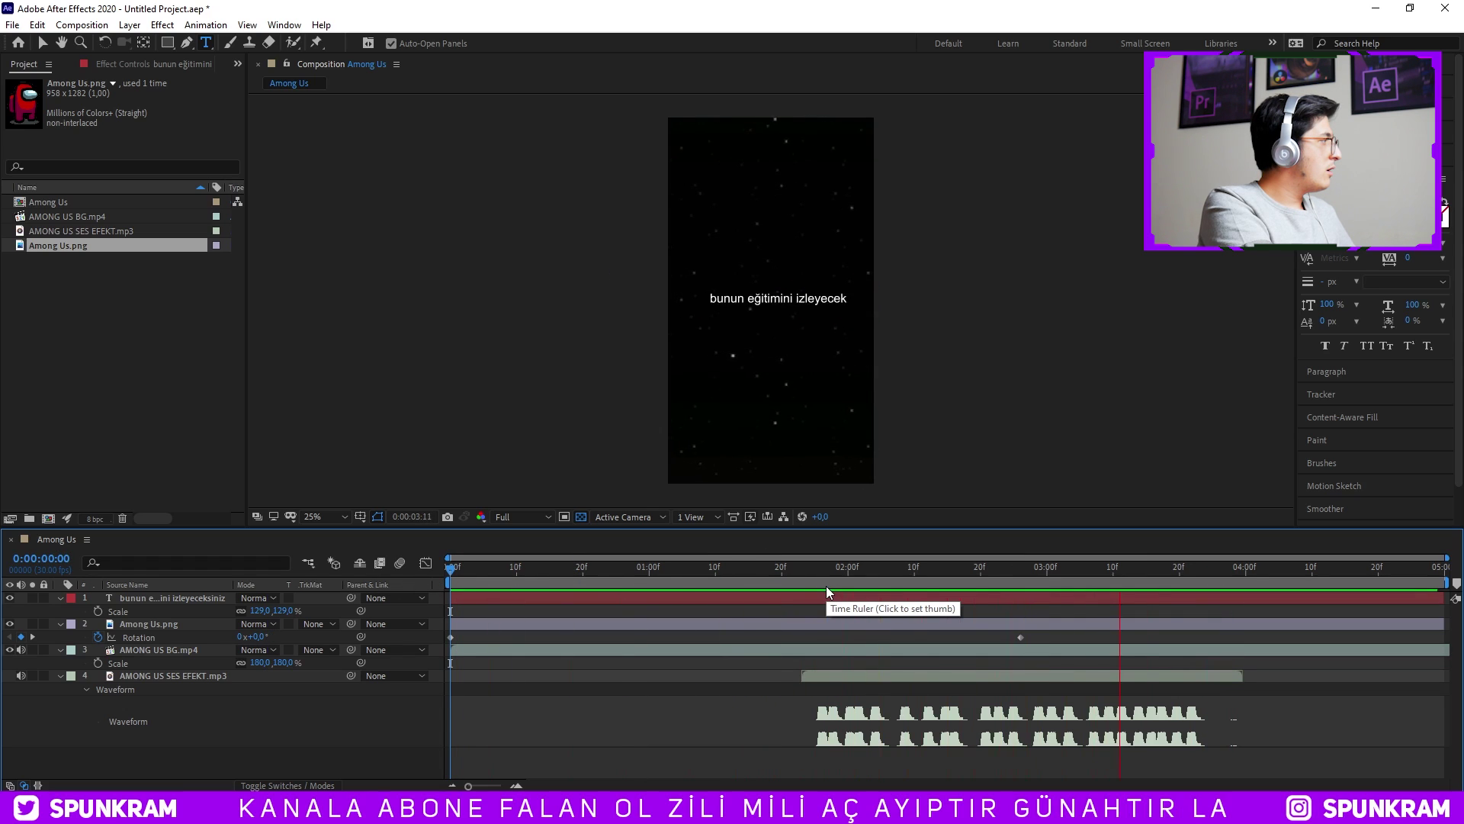
Stop the preview and return to the 01:24 frame with the Selection tool active.
{"action": "key", "text": "space"}
{"action": "left_click_drag", "start_coordinate": [835, 570], "coordinate": [874, 570]}
{"action": "left_click", "coordinate": [908, 597]}
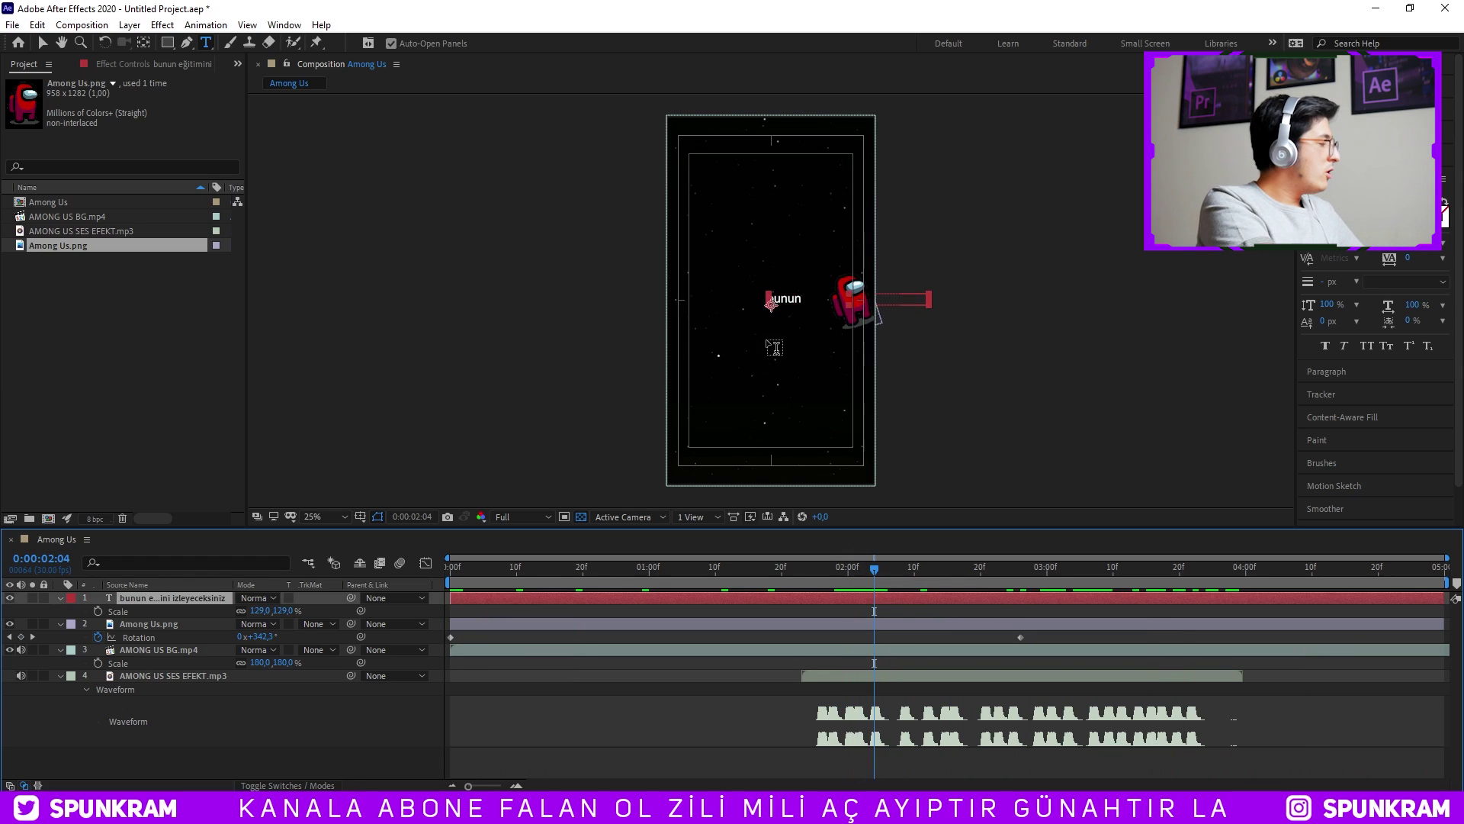
{"action": "left_click_drag", "start_coordinate": [831, 572], "coordinate": [804, 575]}
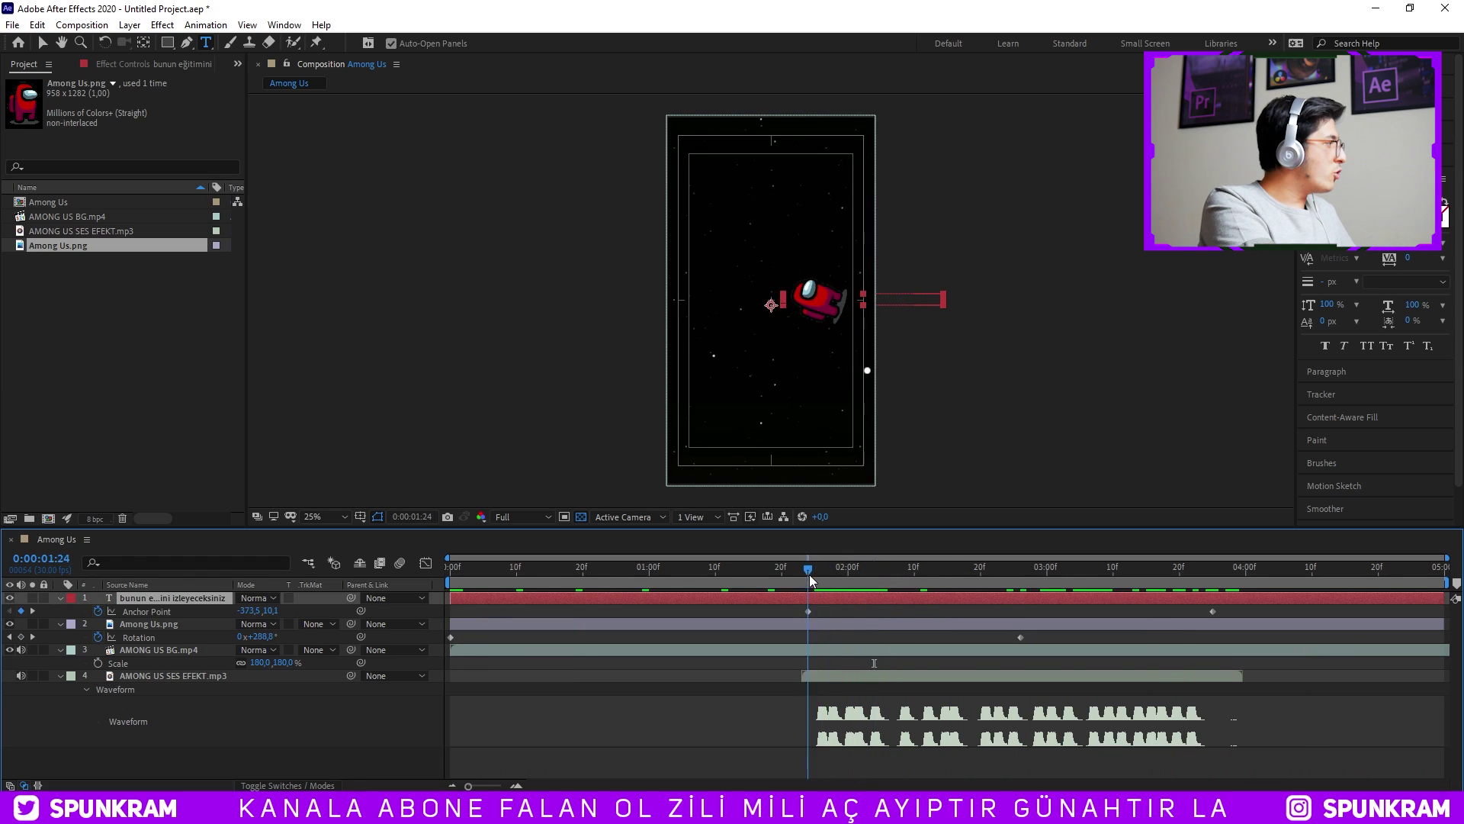
{"action": "scroll", "coordinate": [772, 305], "scroll_direction": "up", "scroll_amount": 6}
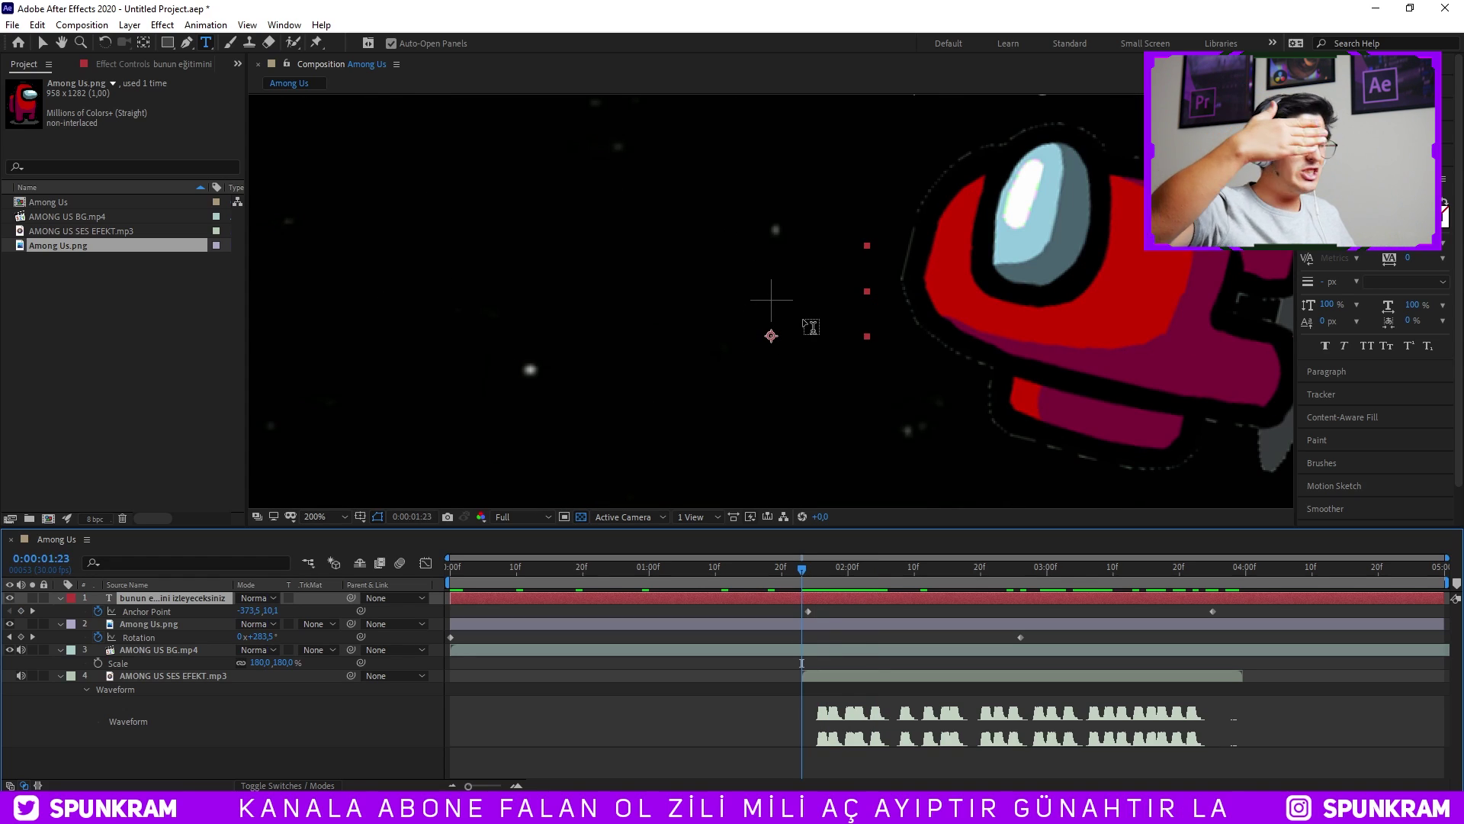
{"action": "left_click", "coordinate": [42, 44]}
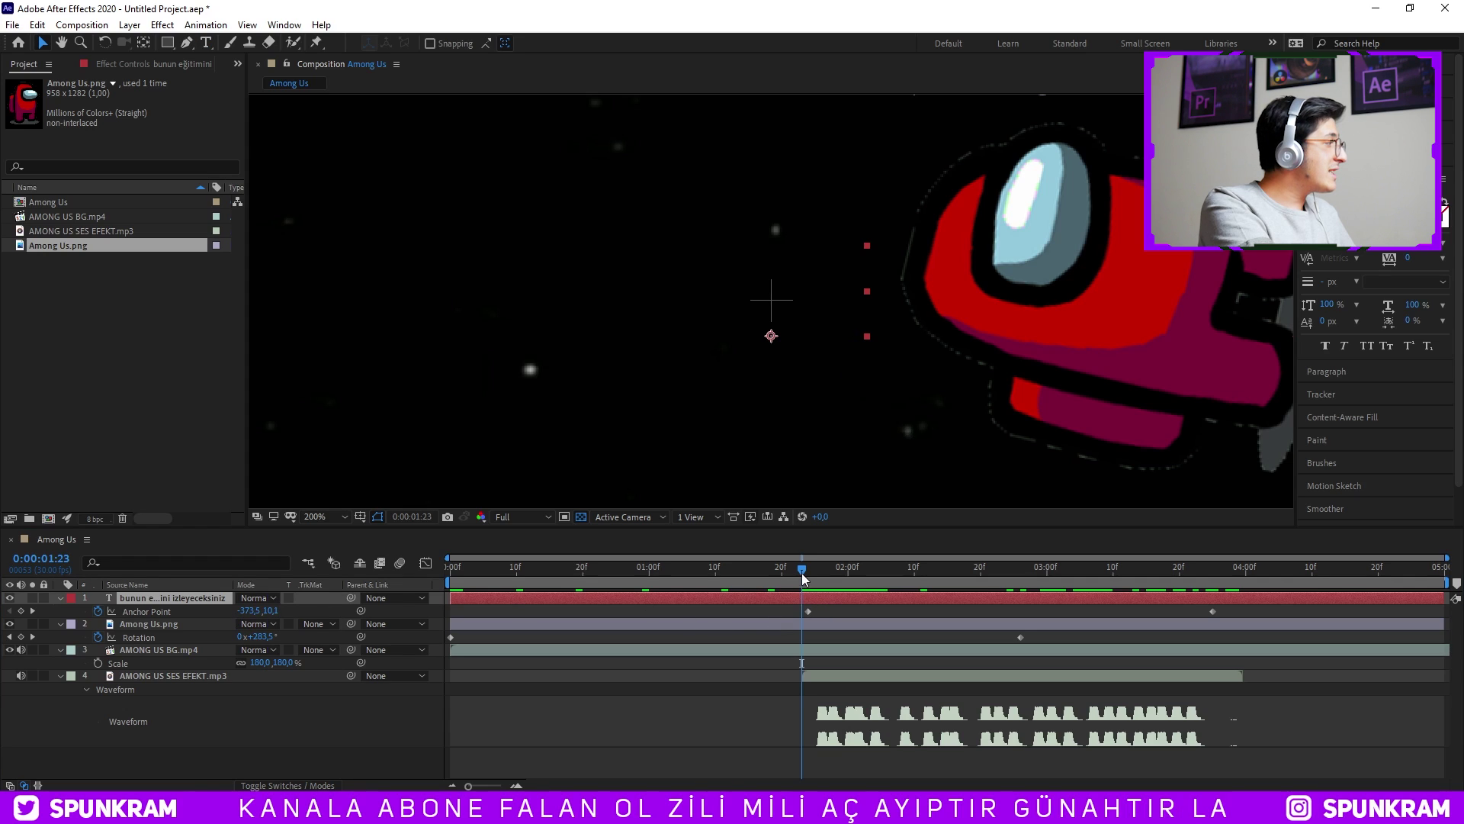
{"action": "left_click_drag", "start_coordinate": [801, 578], "coordinate": [807, 576]}
{"action": "left_click", "coordinate": [889, 625]}
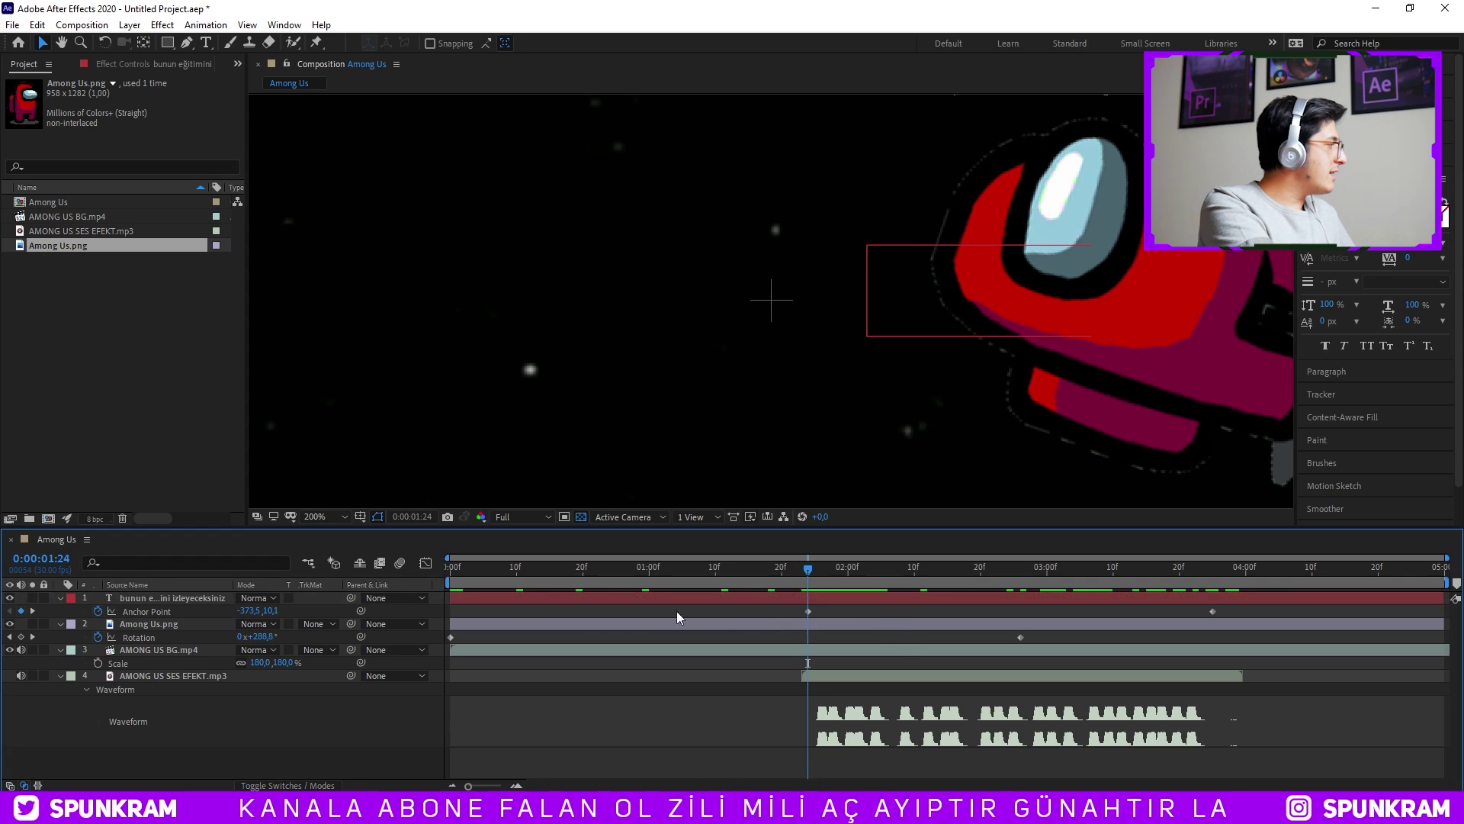
Set the 01:24 Anchor Point X to about -324.5 and verify the full sentence at 03:25.
{"action": "left_click_drag", "start_coordinate": [244, 610], "coordinate": [288, 609]}
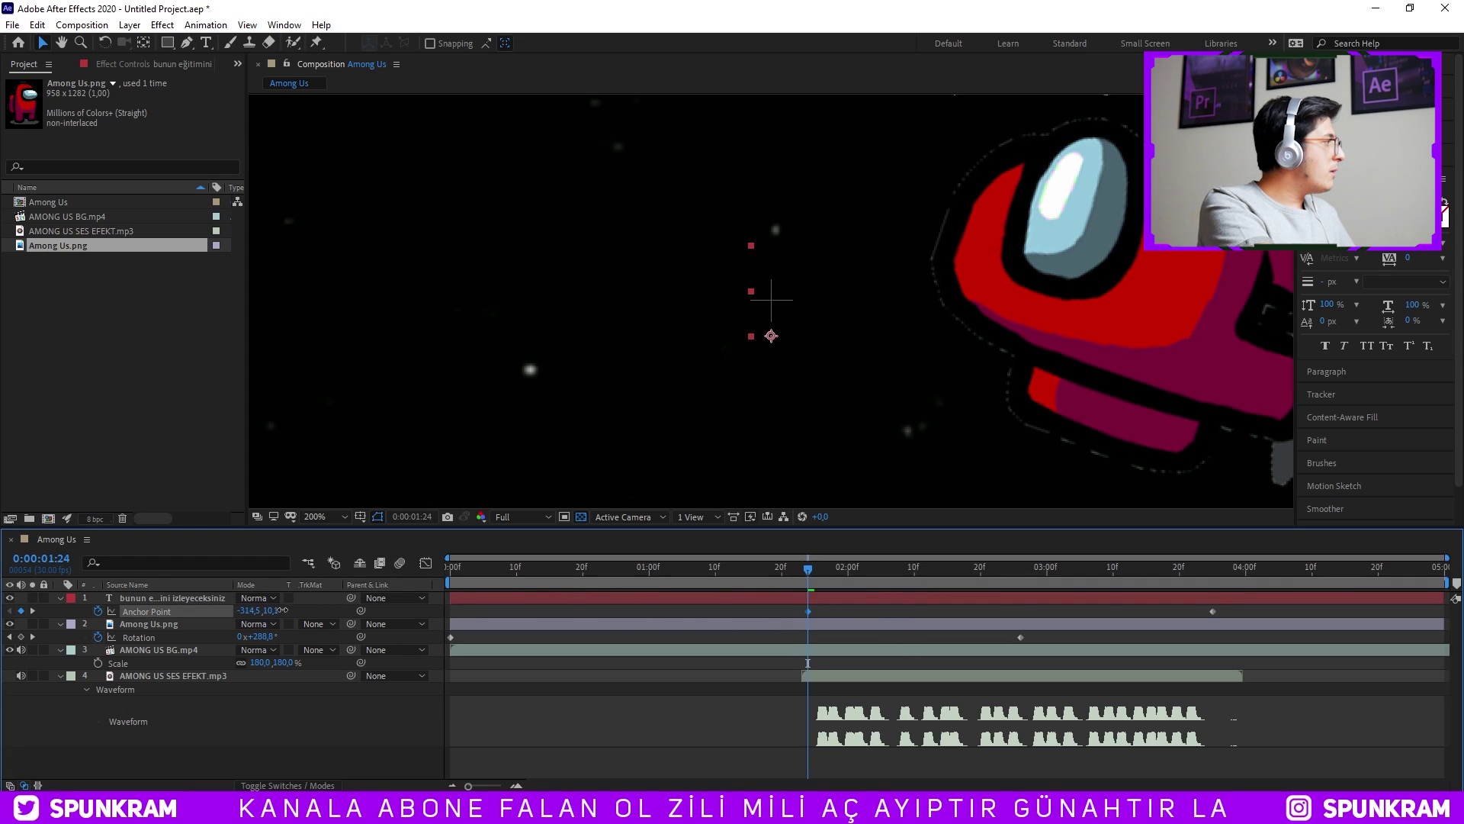
{"action": "key", "text": "comma"}
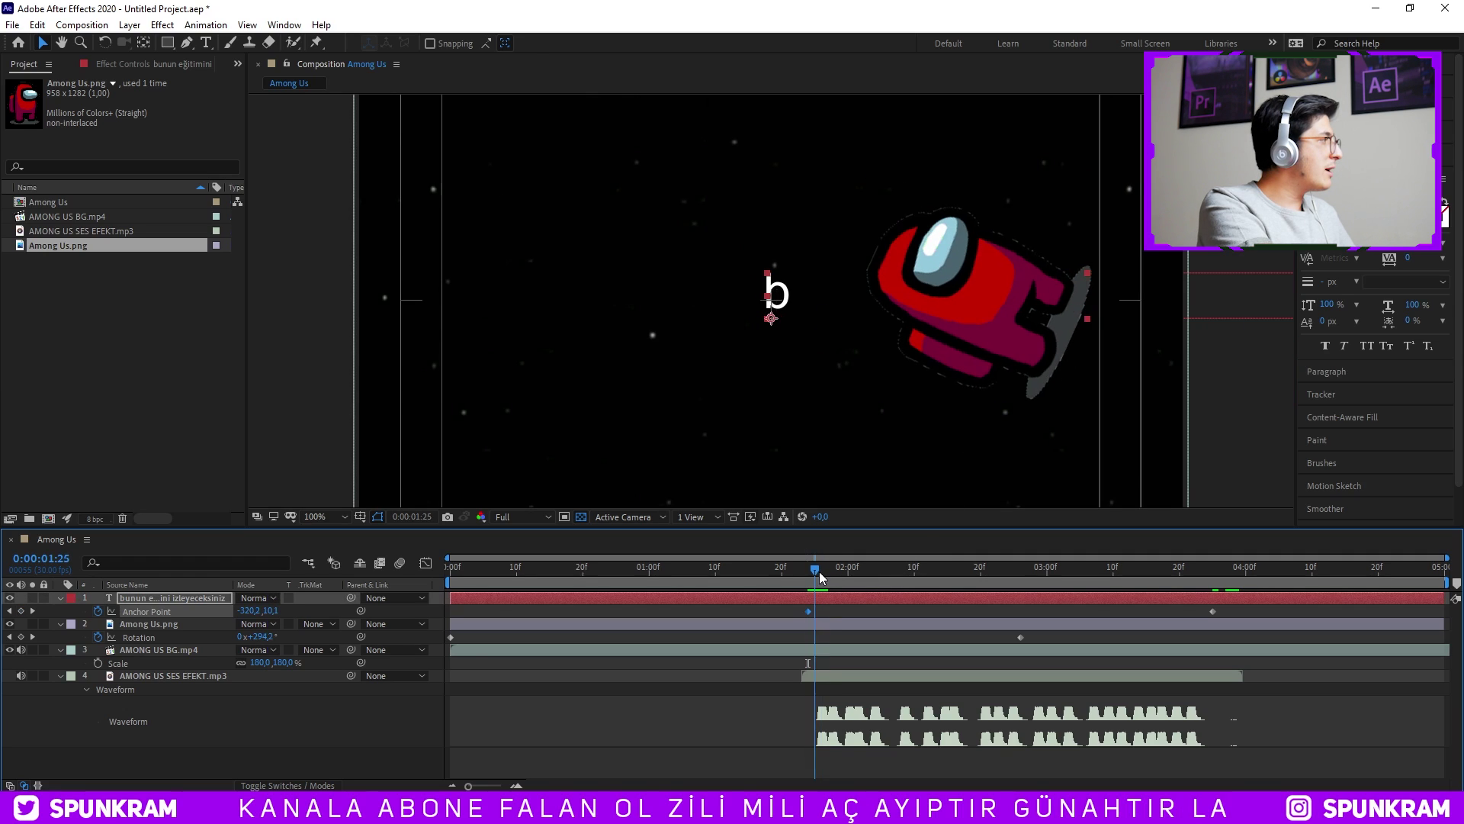
{"action": "left_click_drag", "start_coordinate": [815, 579], "coordinate": [809, 570]}
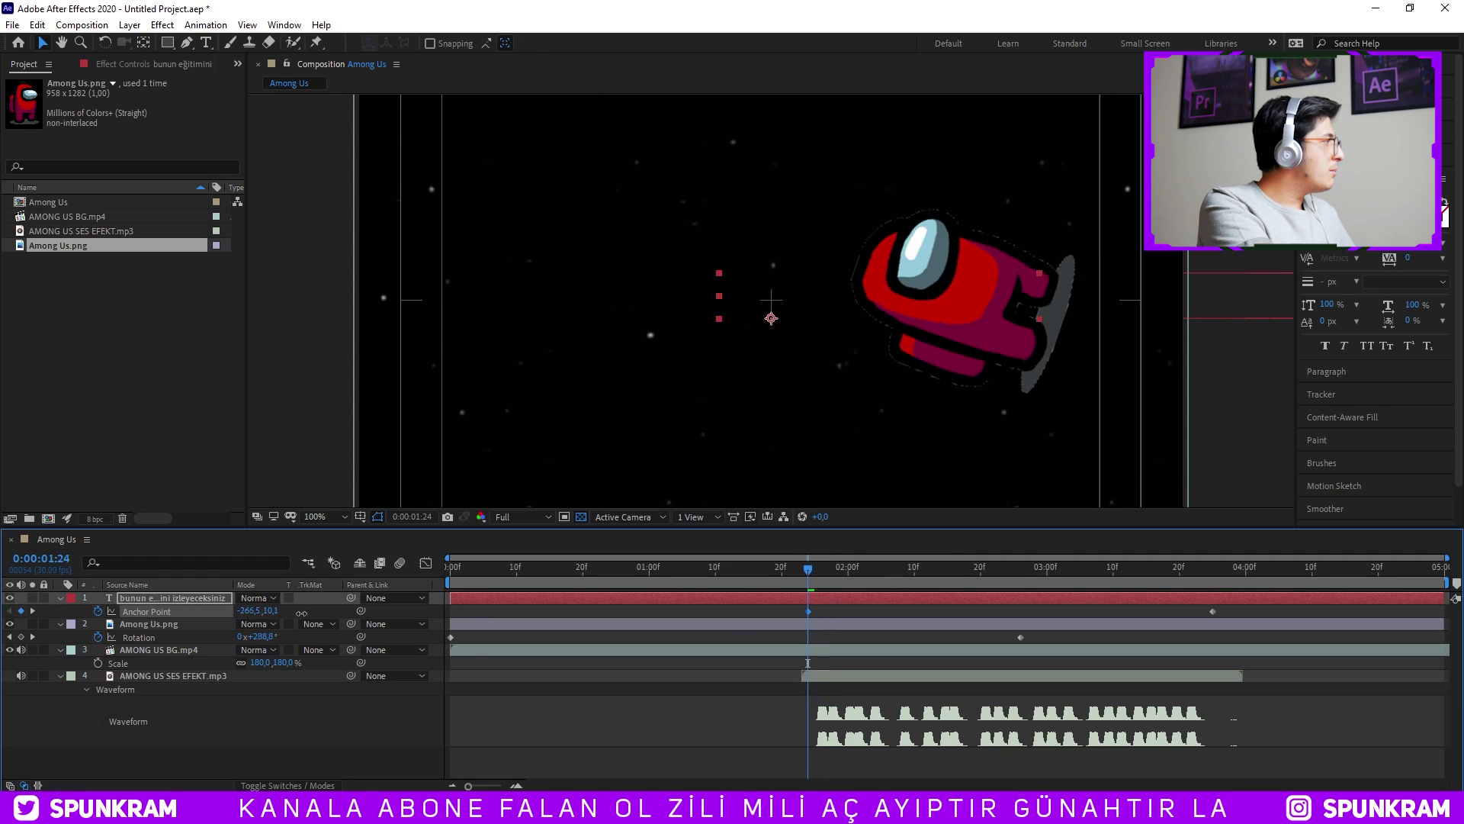
{"action": "left_click", "coordinate": [833, 615]}
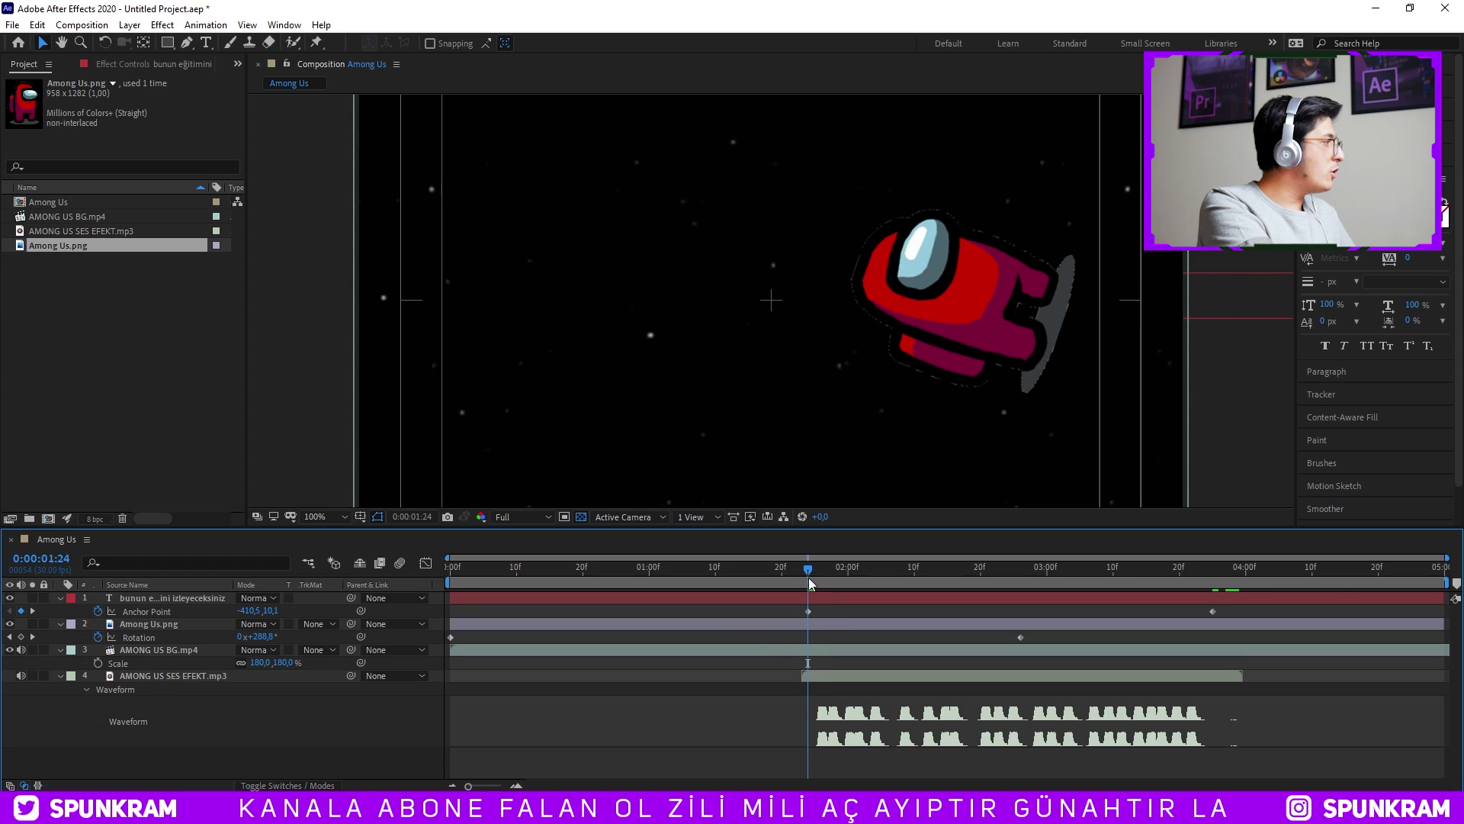
{"action": "left_click", "coordinate": [815, 569]}
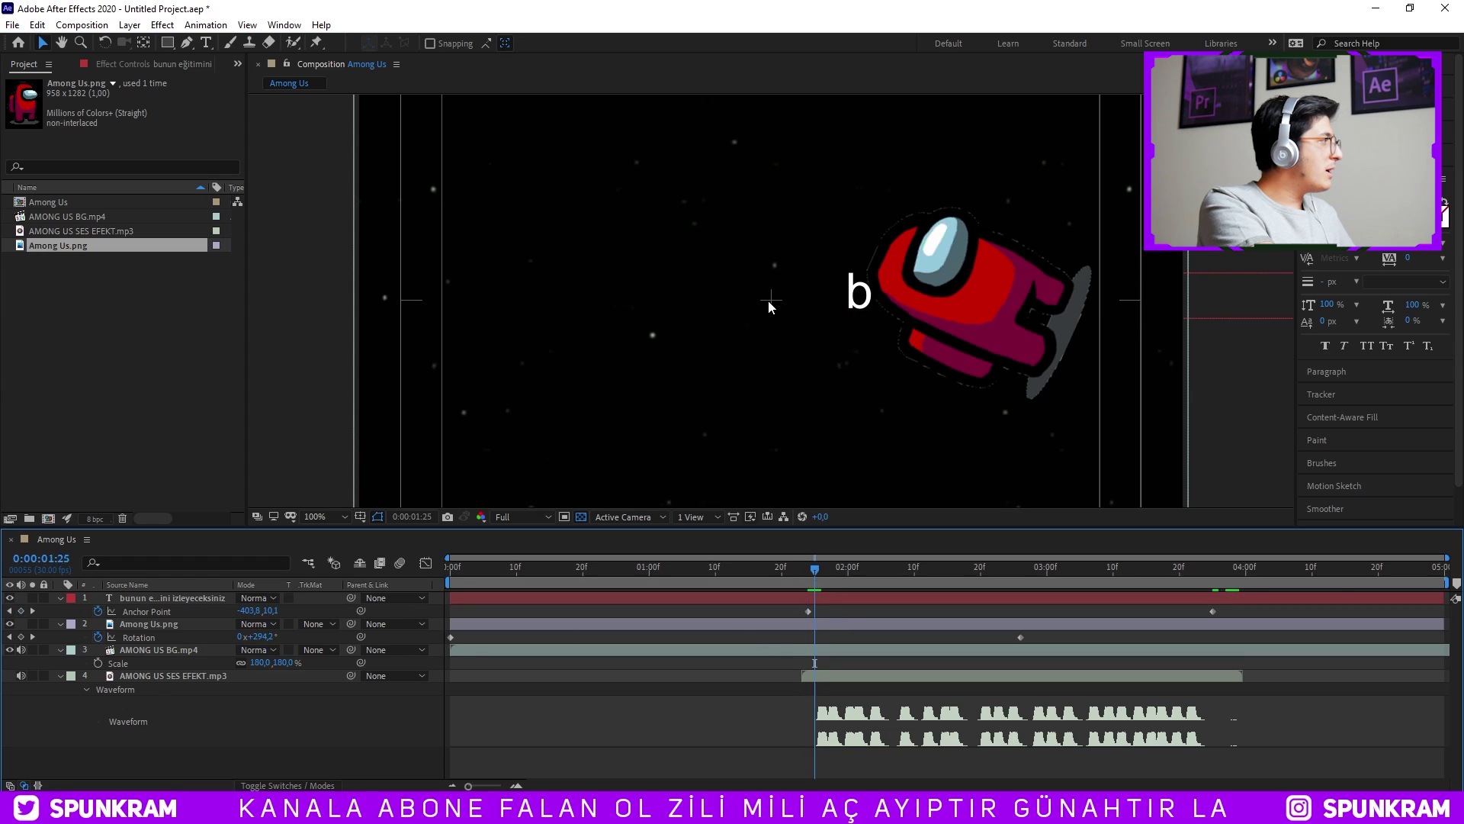
{"action": "left_click_drag", "start_coordinate": [817, 572], "coordinate": [812, 576]}
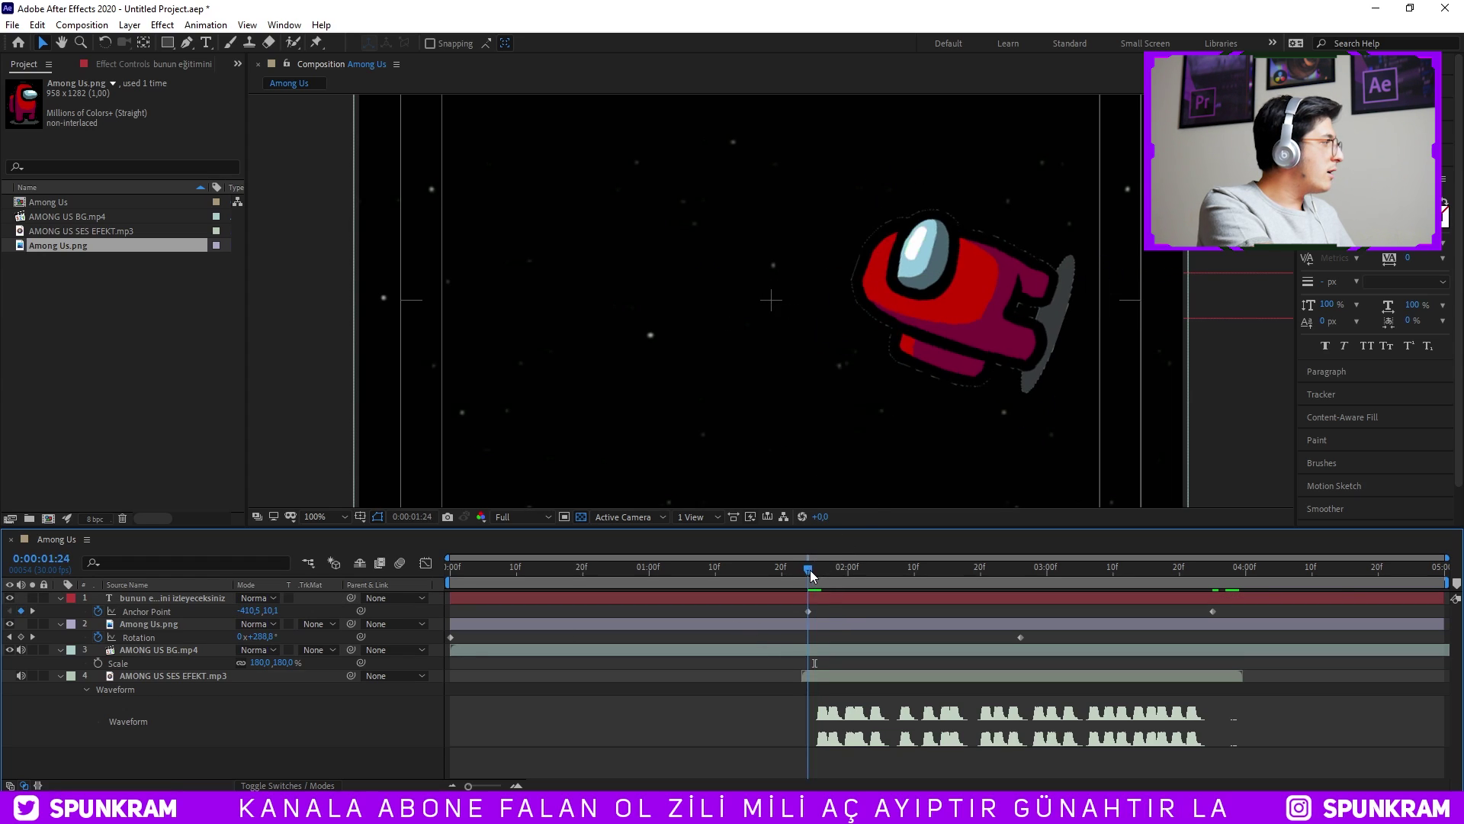
{"action": "left_click_drag", "start_coordinate": [269, 607], "coordinate": [314, 605]}
{"action": "left_click", "coordinate": [1342, 603]}
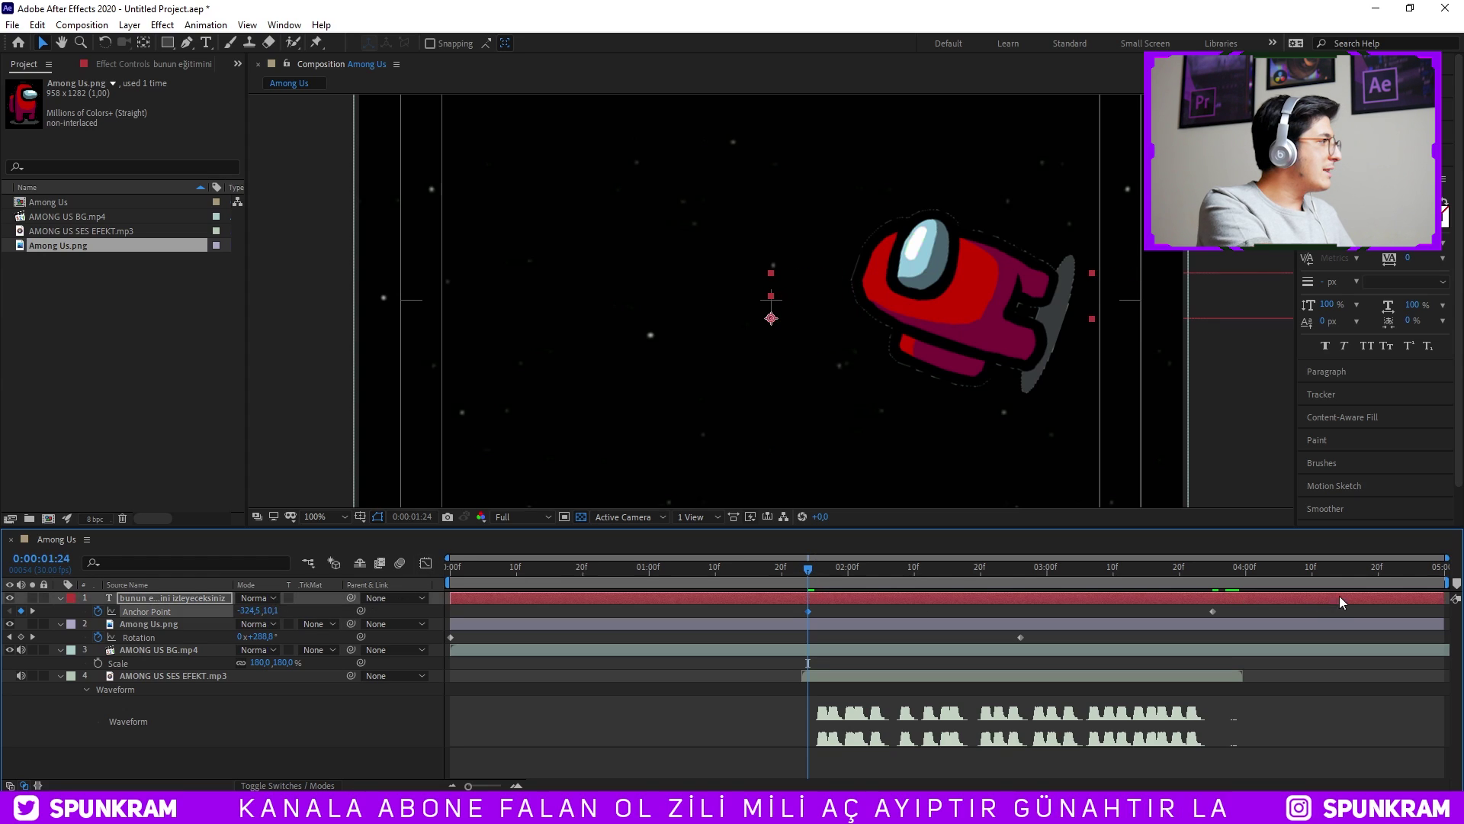
{"action": "left_click_drag", "start_coordinate": [1202, 565], "coordinate": [1213, 570]}
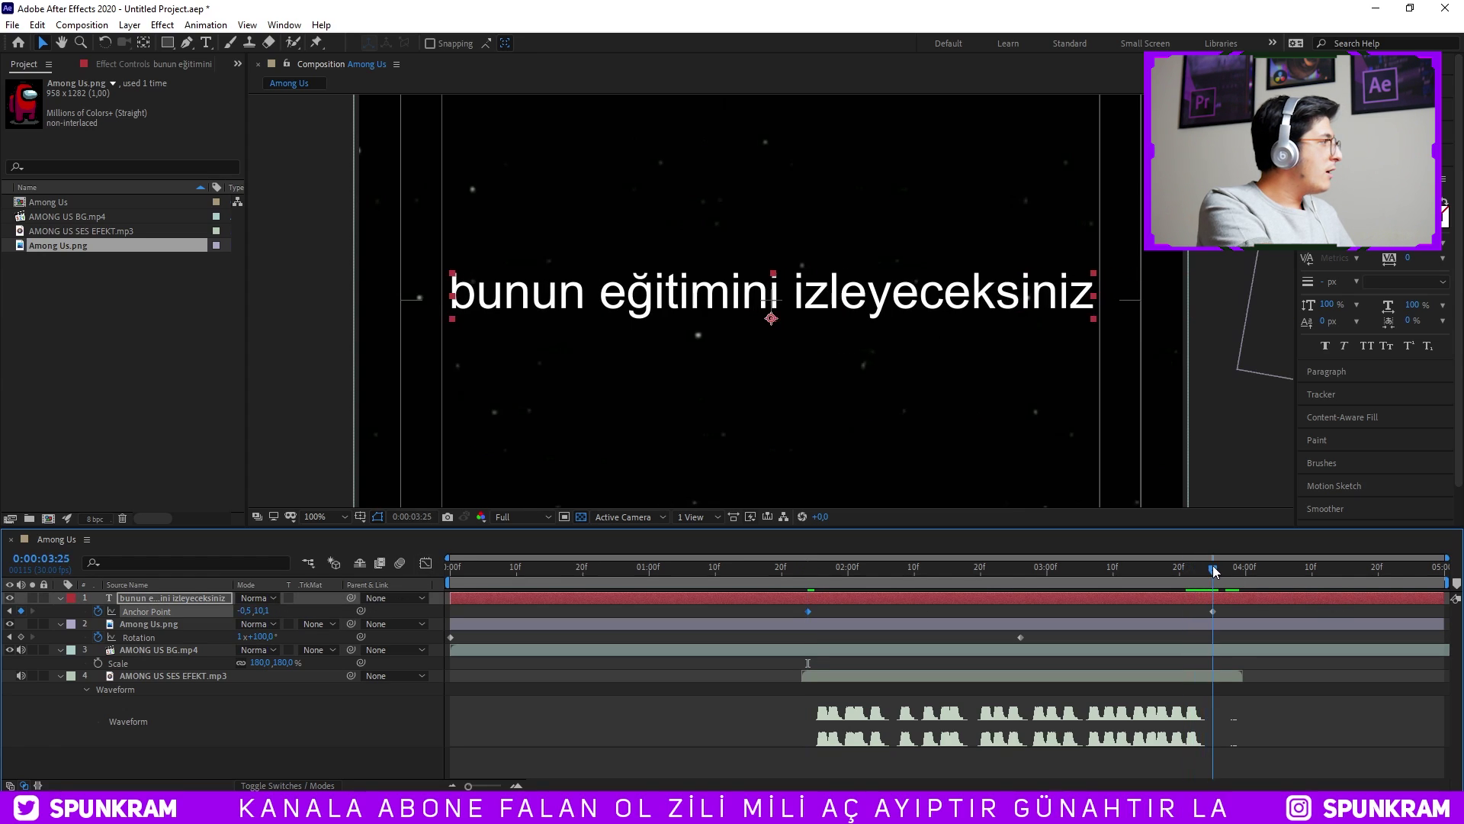
{"action": "key", "text": "comma"}
{"action": "key", "text": "comma"}
{"action": "key", "text": "comma"}
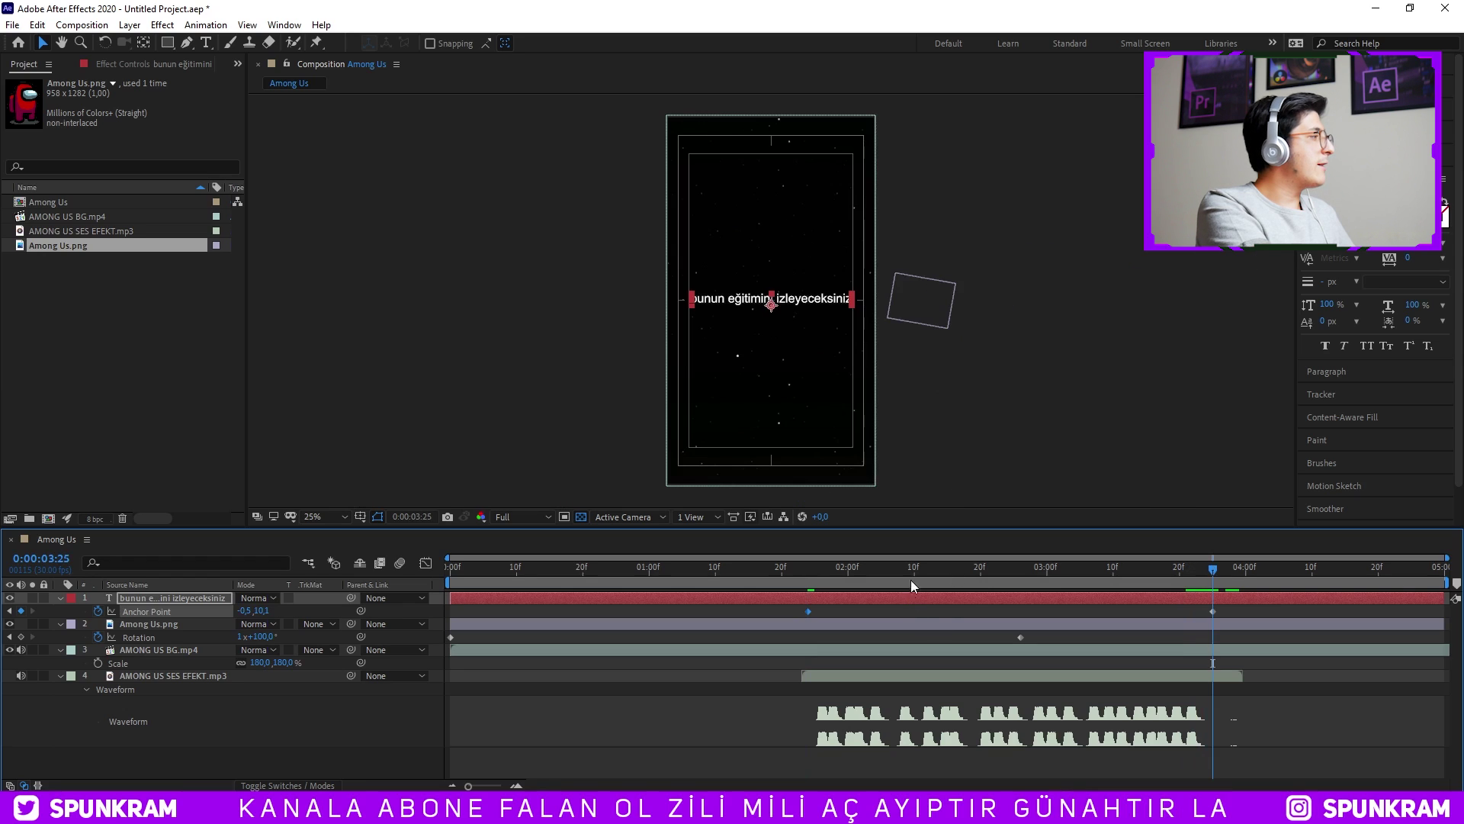
Preview the comp once more, then add it to the Adobe Media Encoder queue.
{"action": "key", "text": "Home"}
{"action": "left_click", "coordinate": [676, 730]}
{"action": "key", "text": "space"}
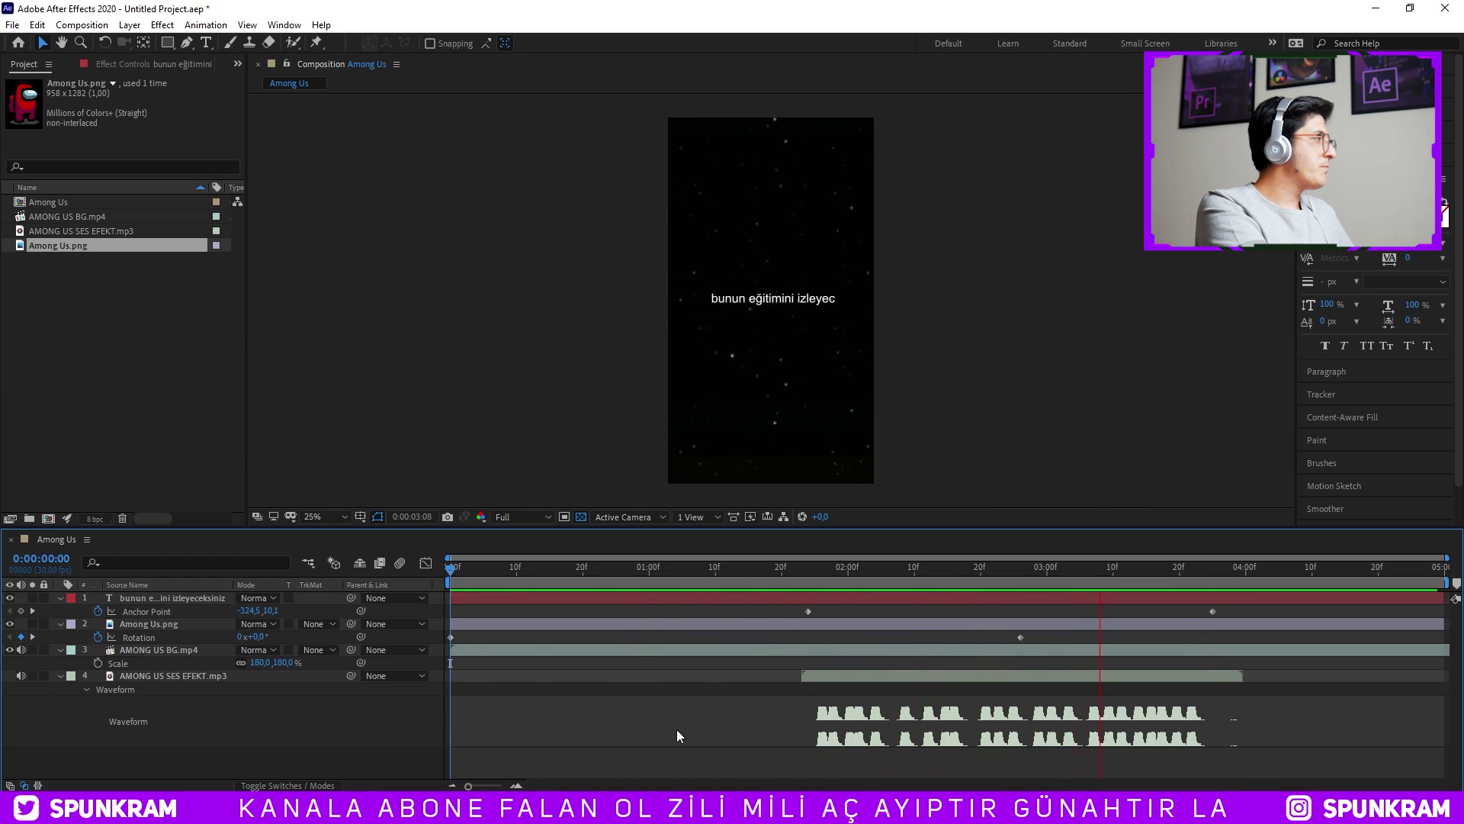
{"action": "key", "text": "space"}
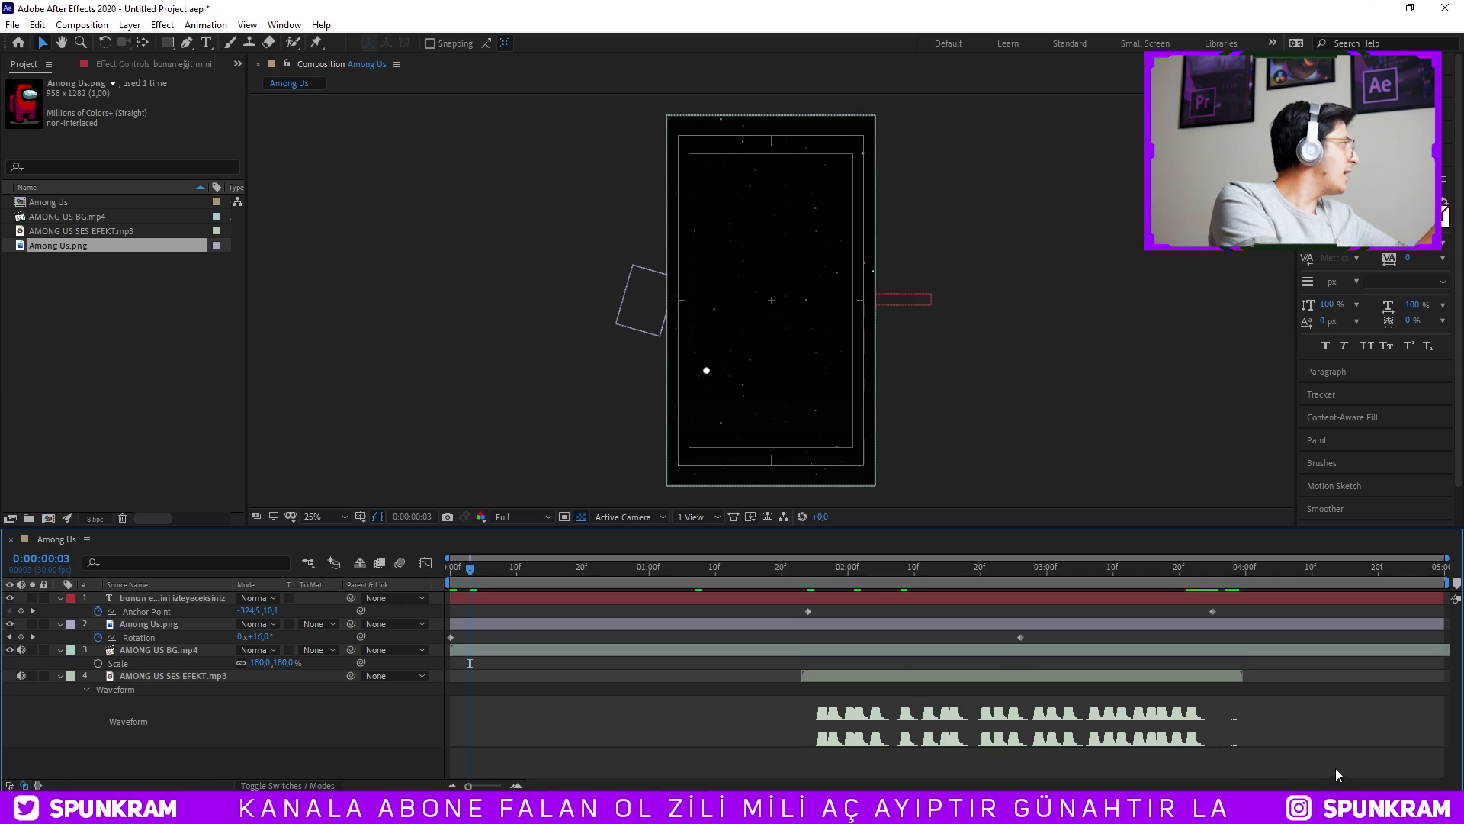
{"action": "left_click", "coordinate": [80, 25]}
{"action": "left_click", "coordinate": [151, 138]}
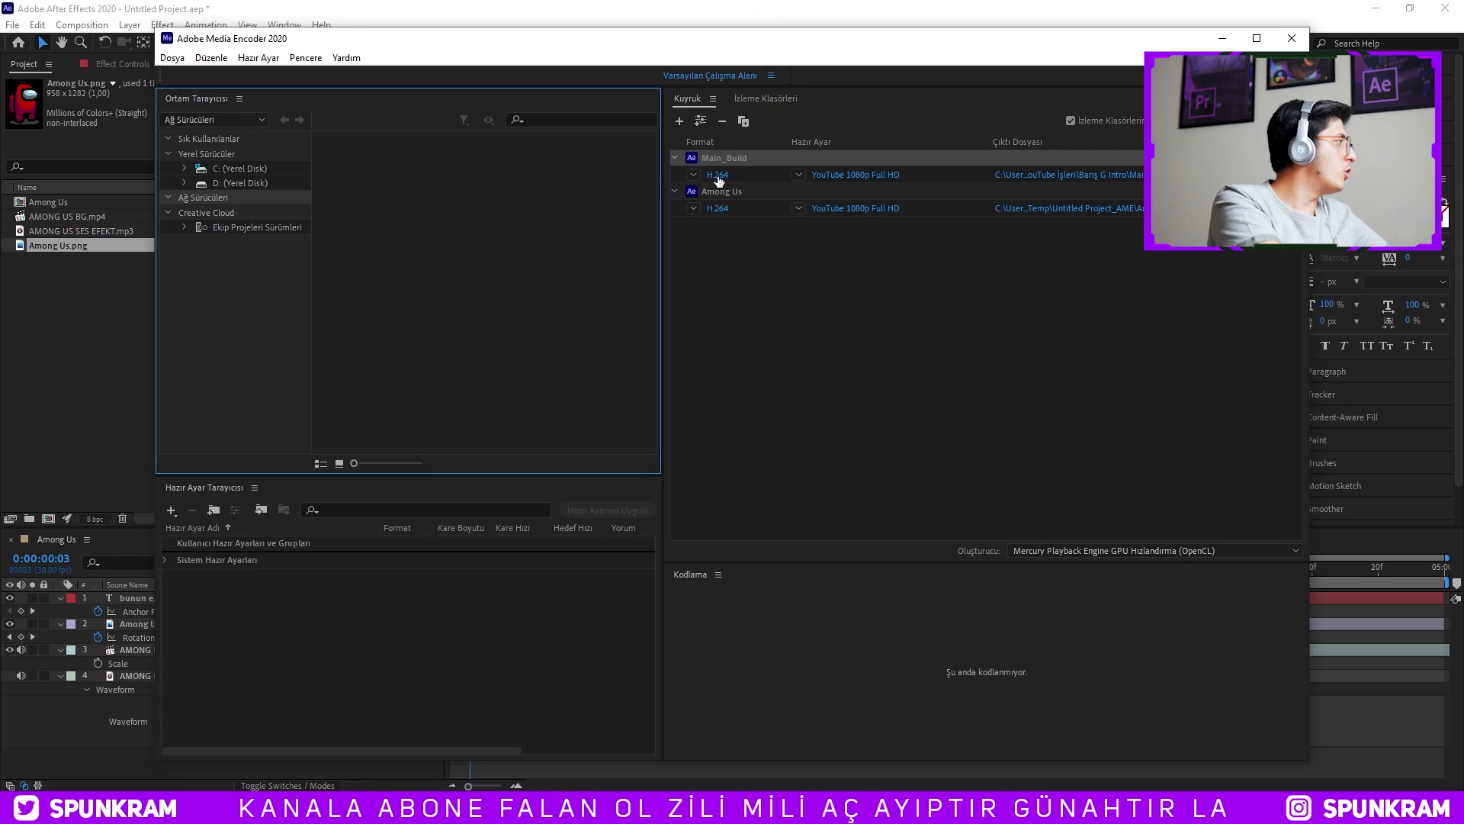
Delete the old Main_Build job from the Media Encoder queue.
{"action": "left_click", "coordinate": [738, 158]}
{"action": "key", "text": "Delete"}
{"action": "key", "text": "Return"}
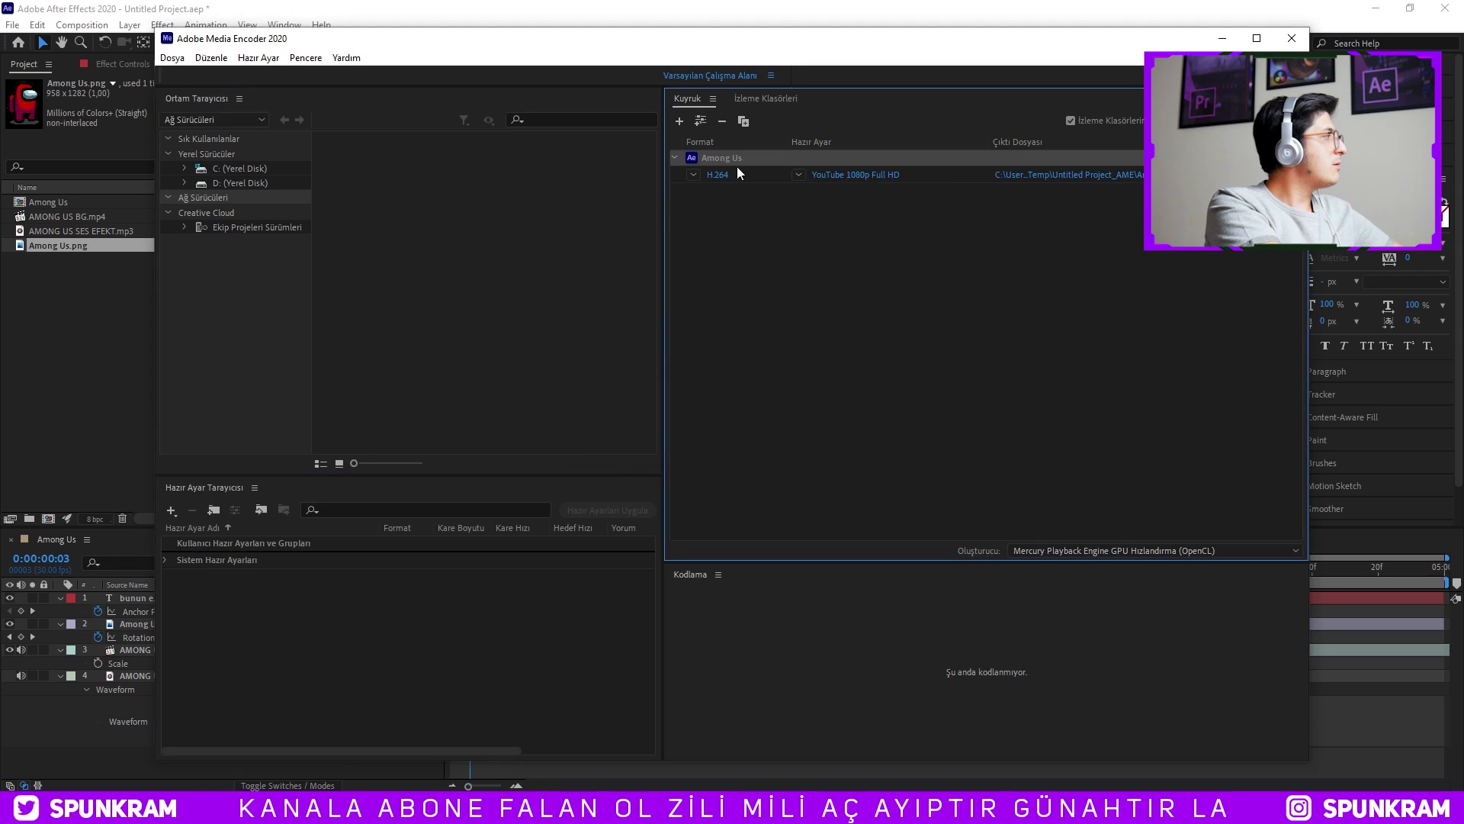
{"action": "left_click_drag", "start_coordinate": [260, 38], "coordinate": [267, 16]}
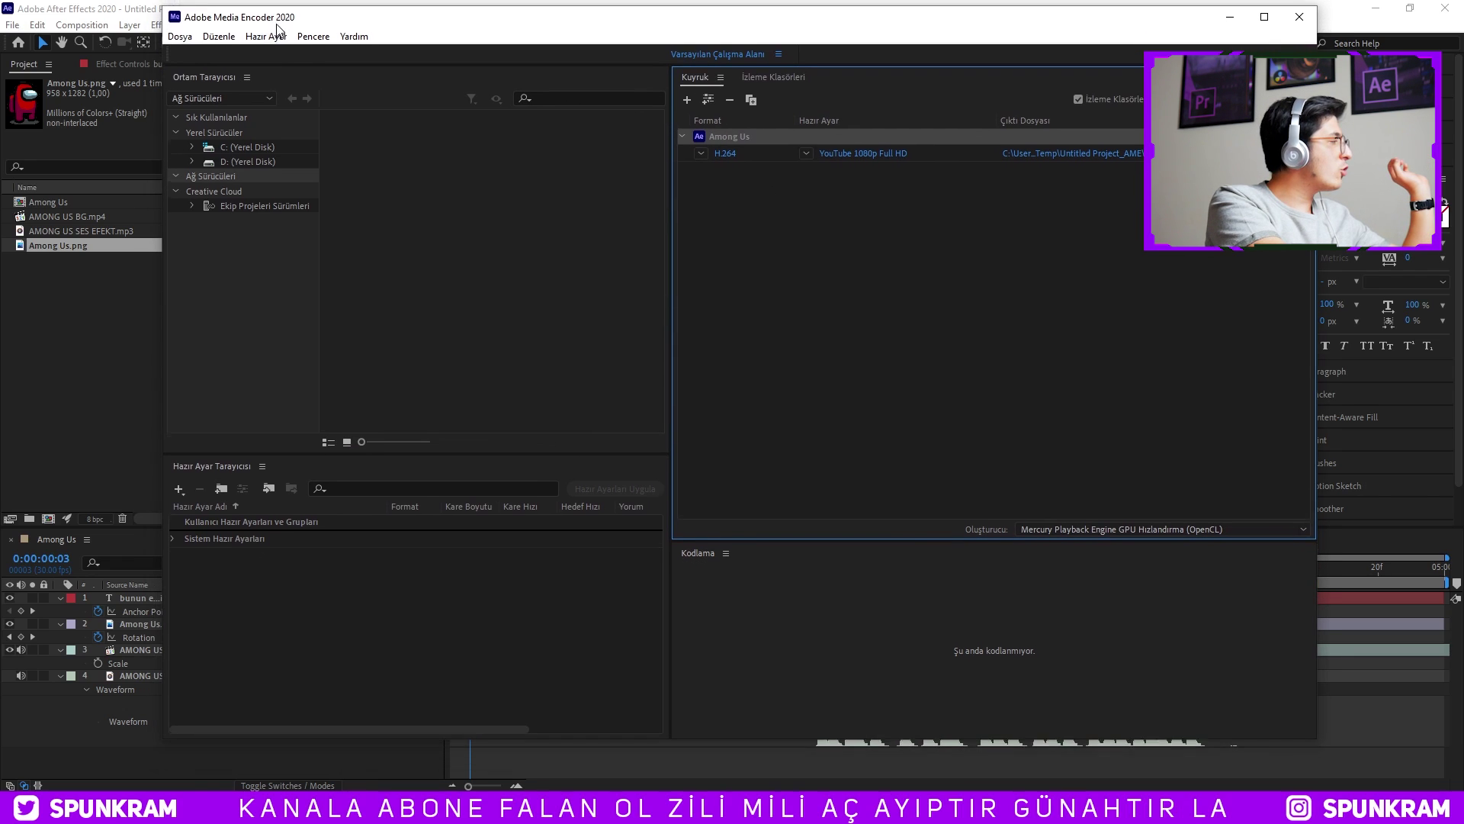
Change the Among Us job's export format from H.264 to GIF Animasyon.
{"action": "left_click", "coordinate": [703, 152]}
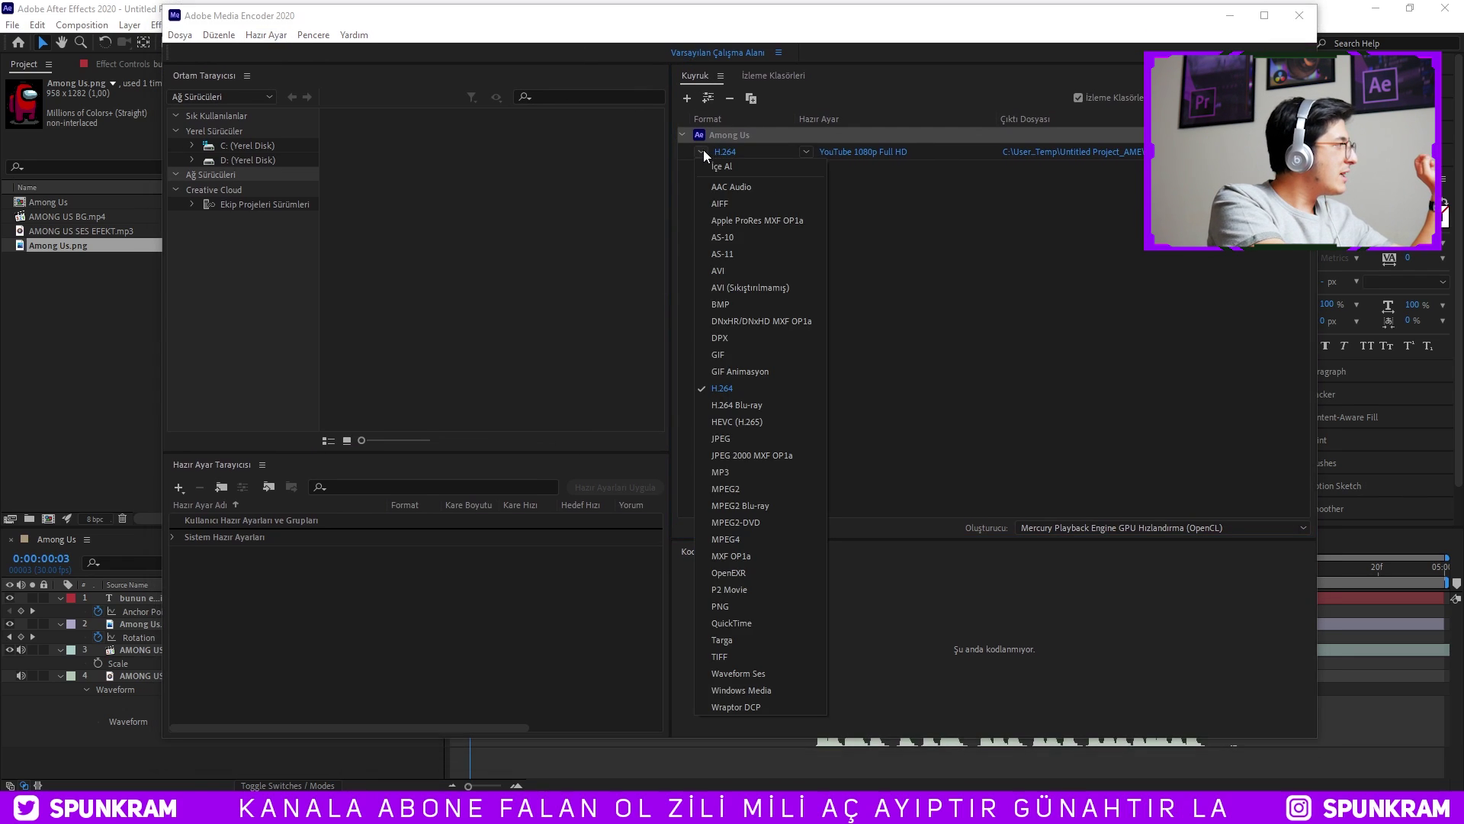
{"action": "left_click", "coordinate": [734, 371]}
{"action": "left_click", "coordinate": [807, 152]}
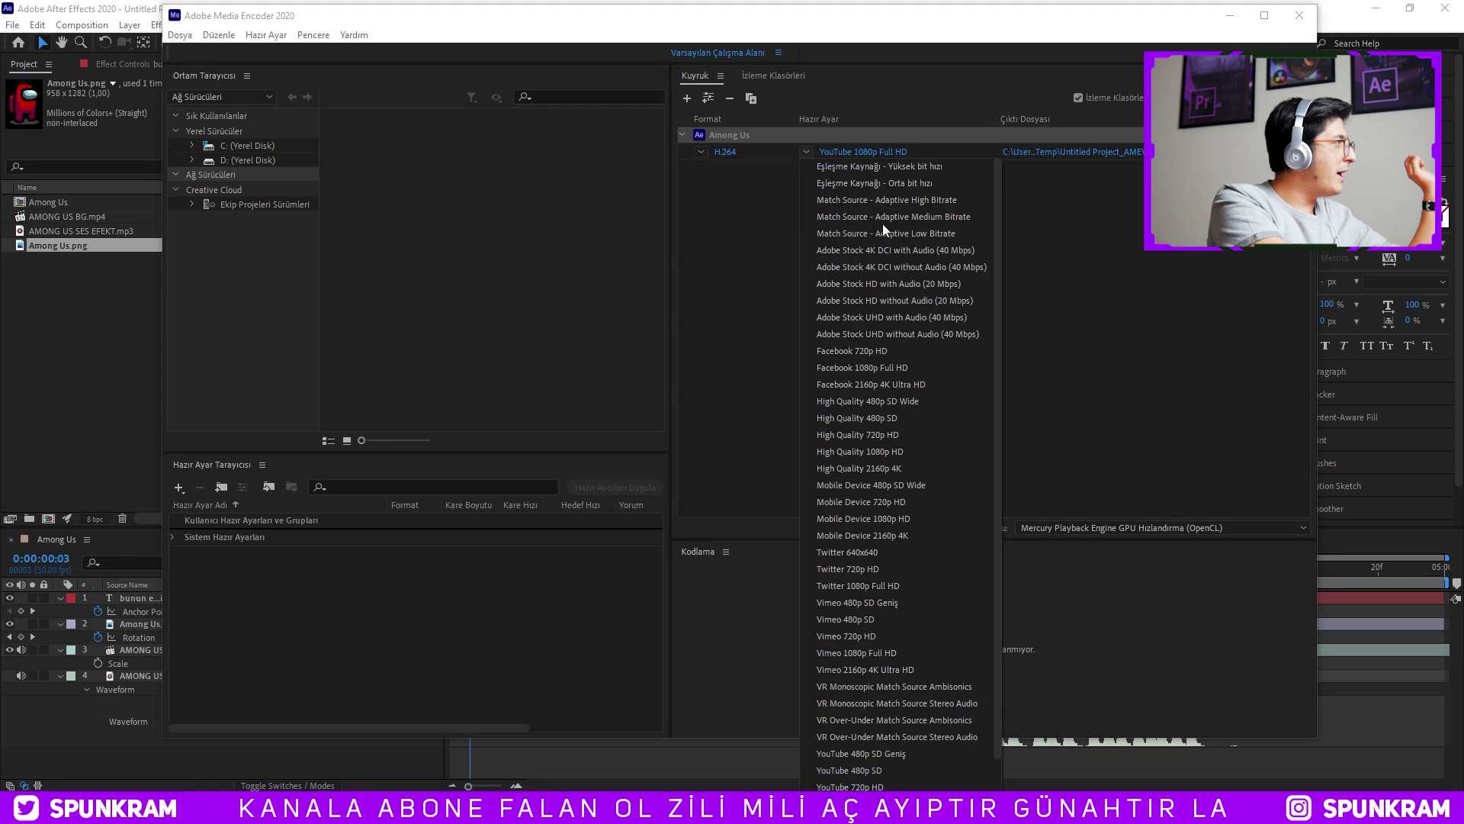
{"action": "left_click", "coordinate": [854, 165]}
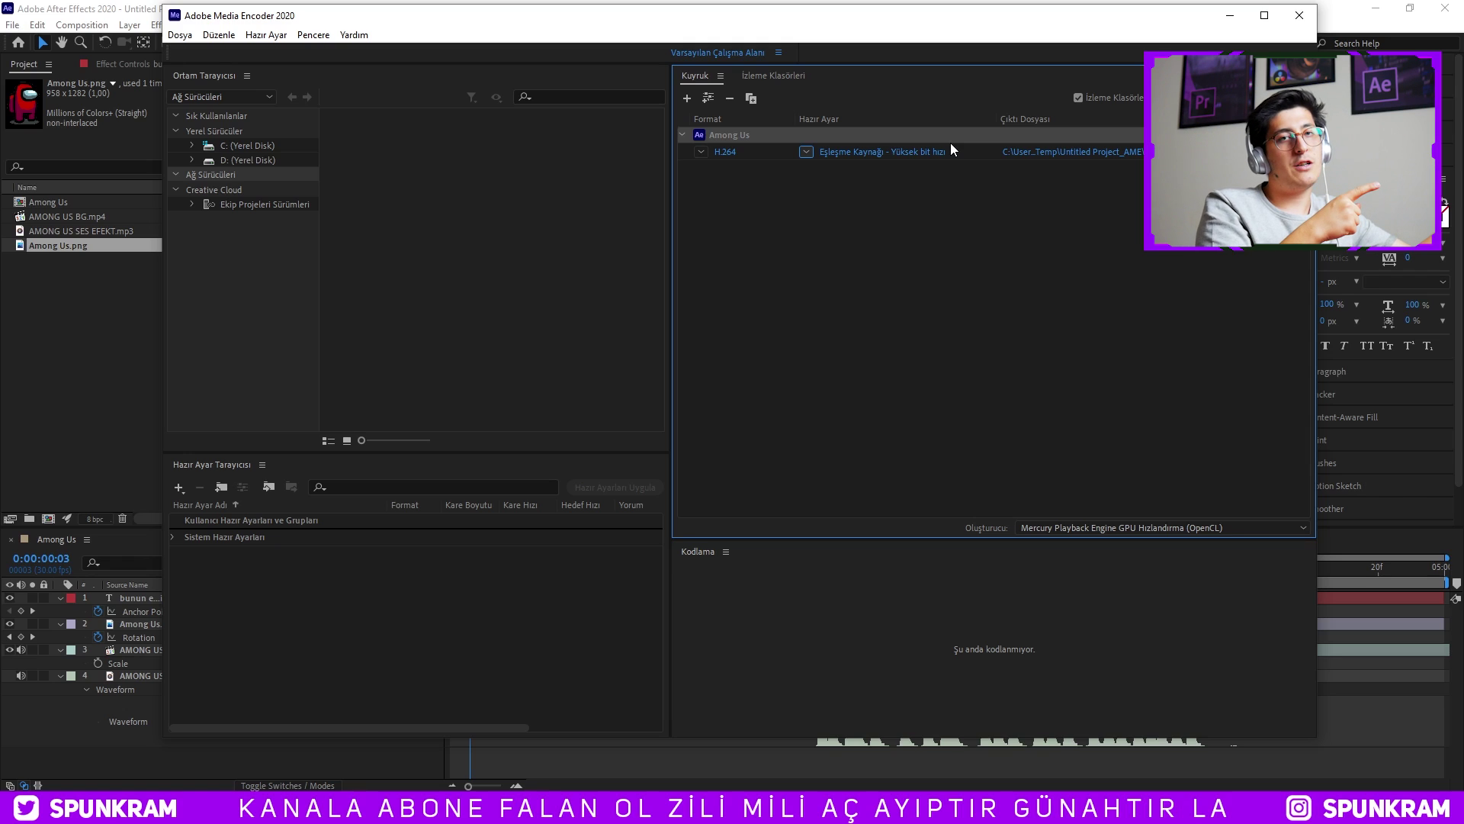
{"action": "left_click", "coordinate": [709, 151]}
{"action": "left_click", "coordinate": [731, 369]}
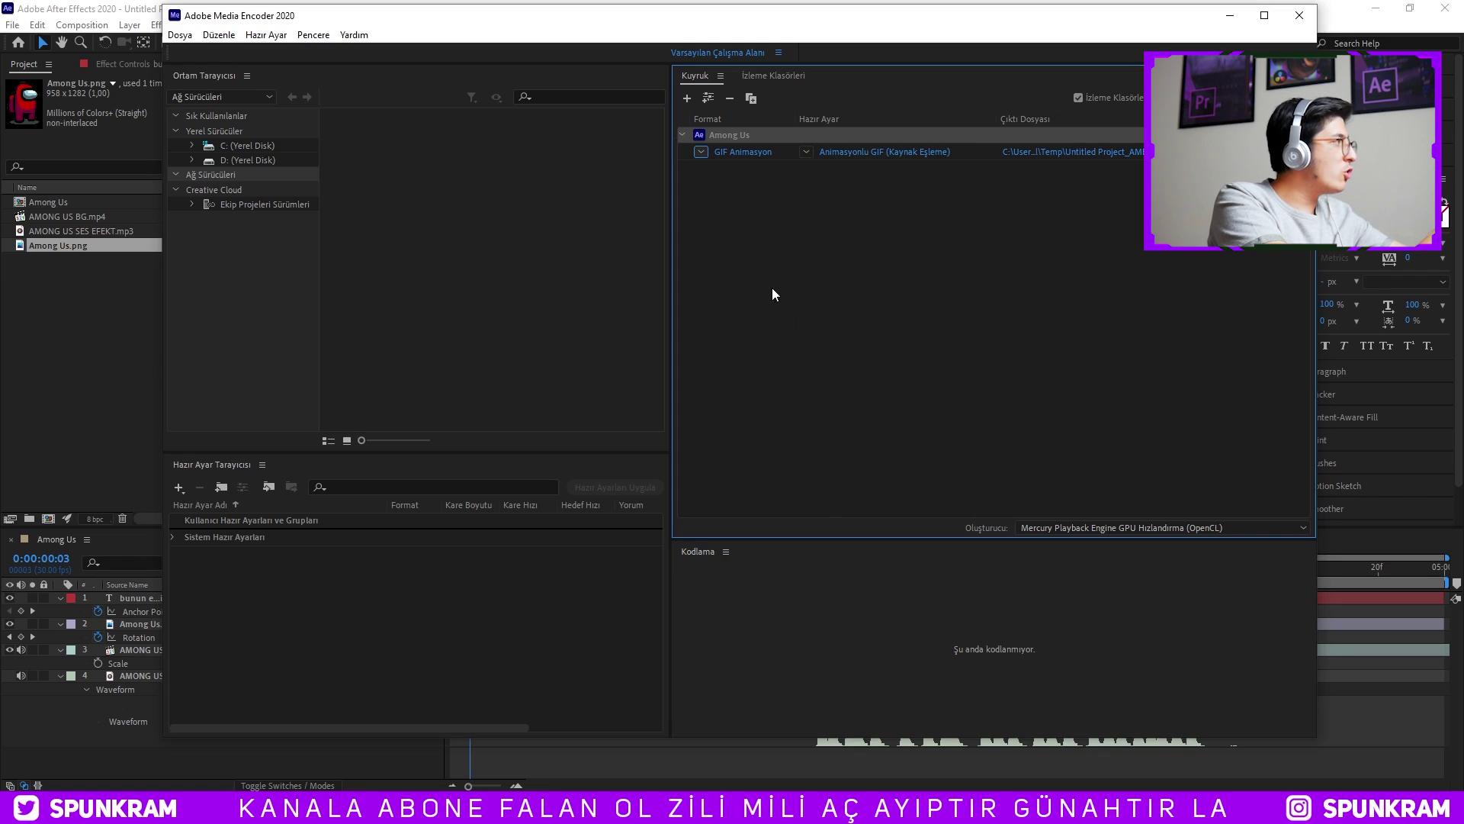
Pick the Animasyonlu GIF (Kaynak Eşleme) preset and confirm Among Us.gif at 1080x1920, 25 fps.
{"action": "left_click", "coordinate": [806, 152]}
{"action": "left_click", "coordinate": [889, 167]}
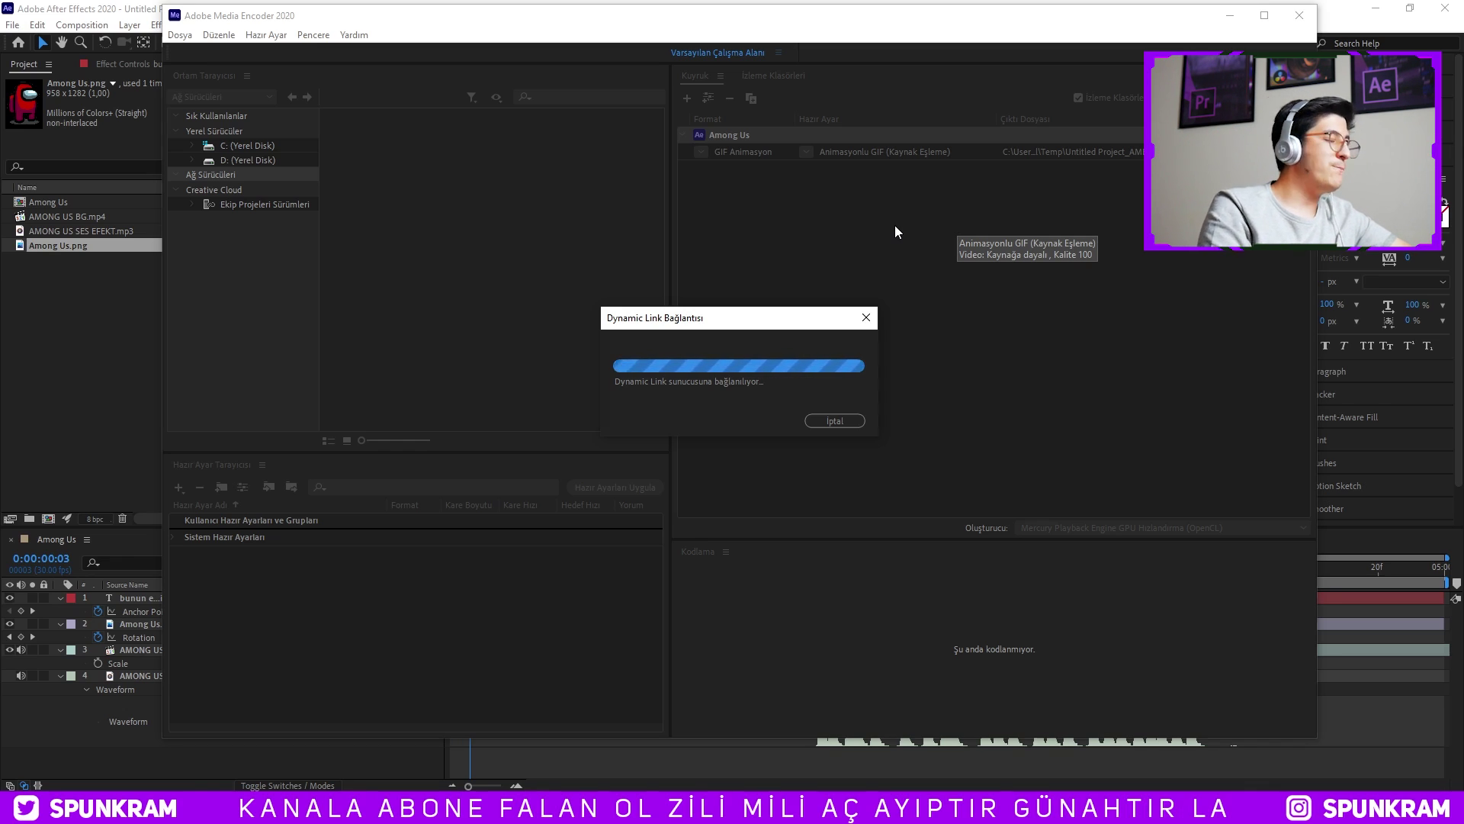
{"action": "scroll", "coordinate": [863, 488], "scroll_direction": "down", "scroll_amount": 2}
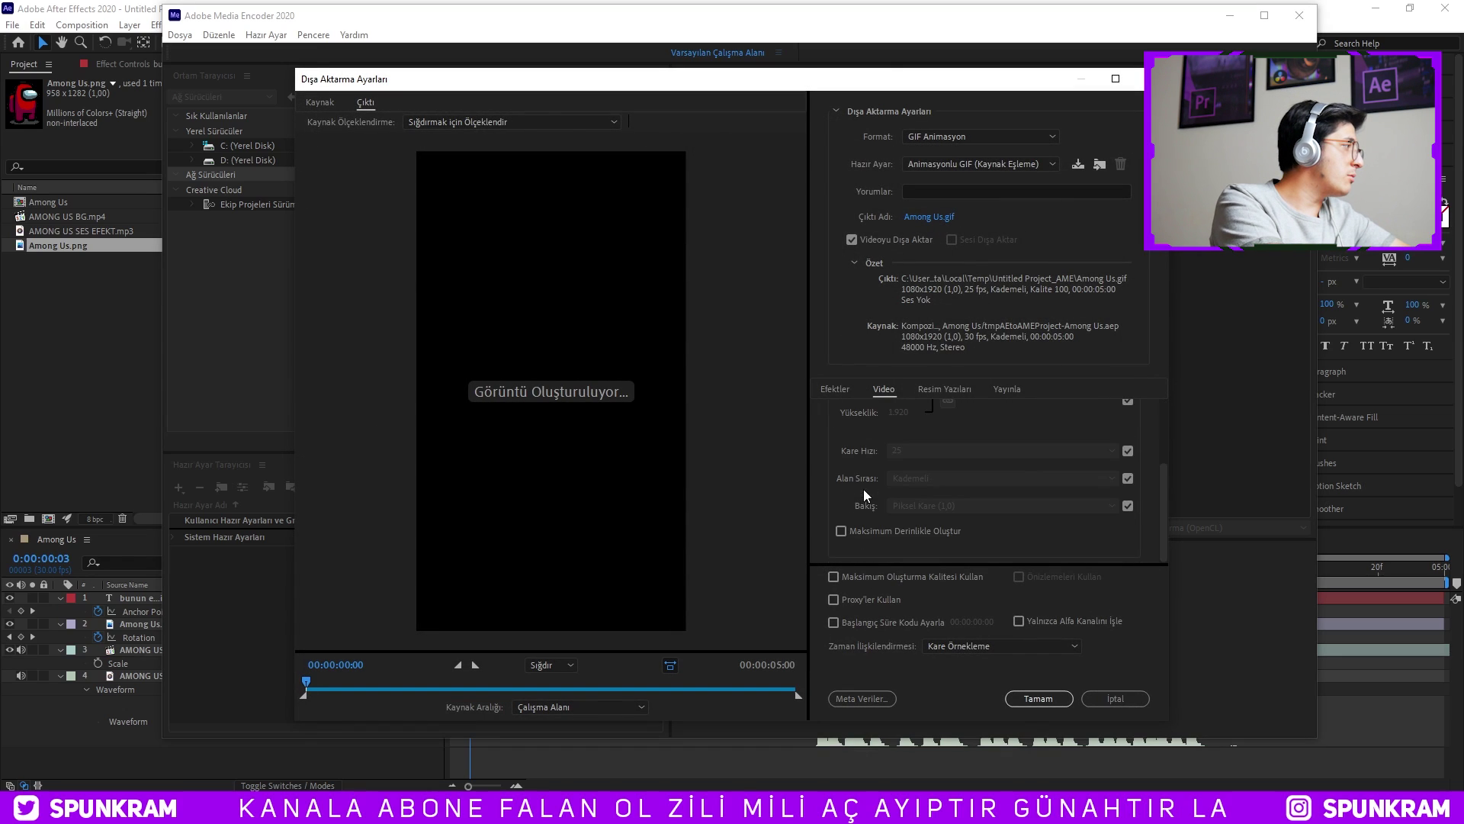
{"action": "scroll", "coordinate": [849, 464], "scroll_direction": "up", "scroll_amount": 3}
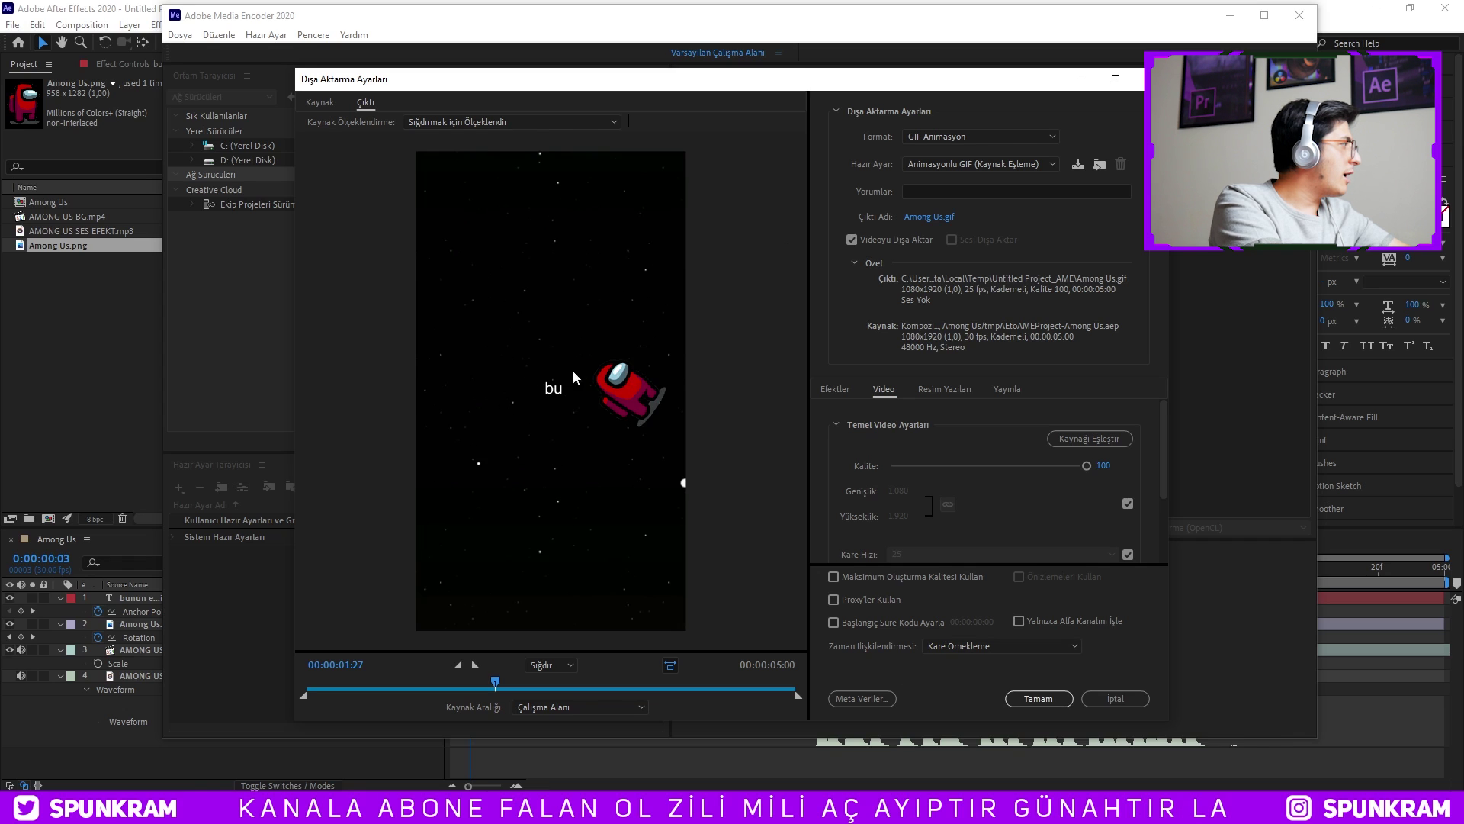
{"action": "left_click", "coordinate": [1054, 700]}
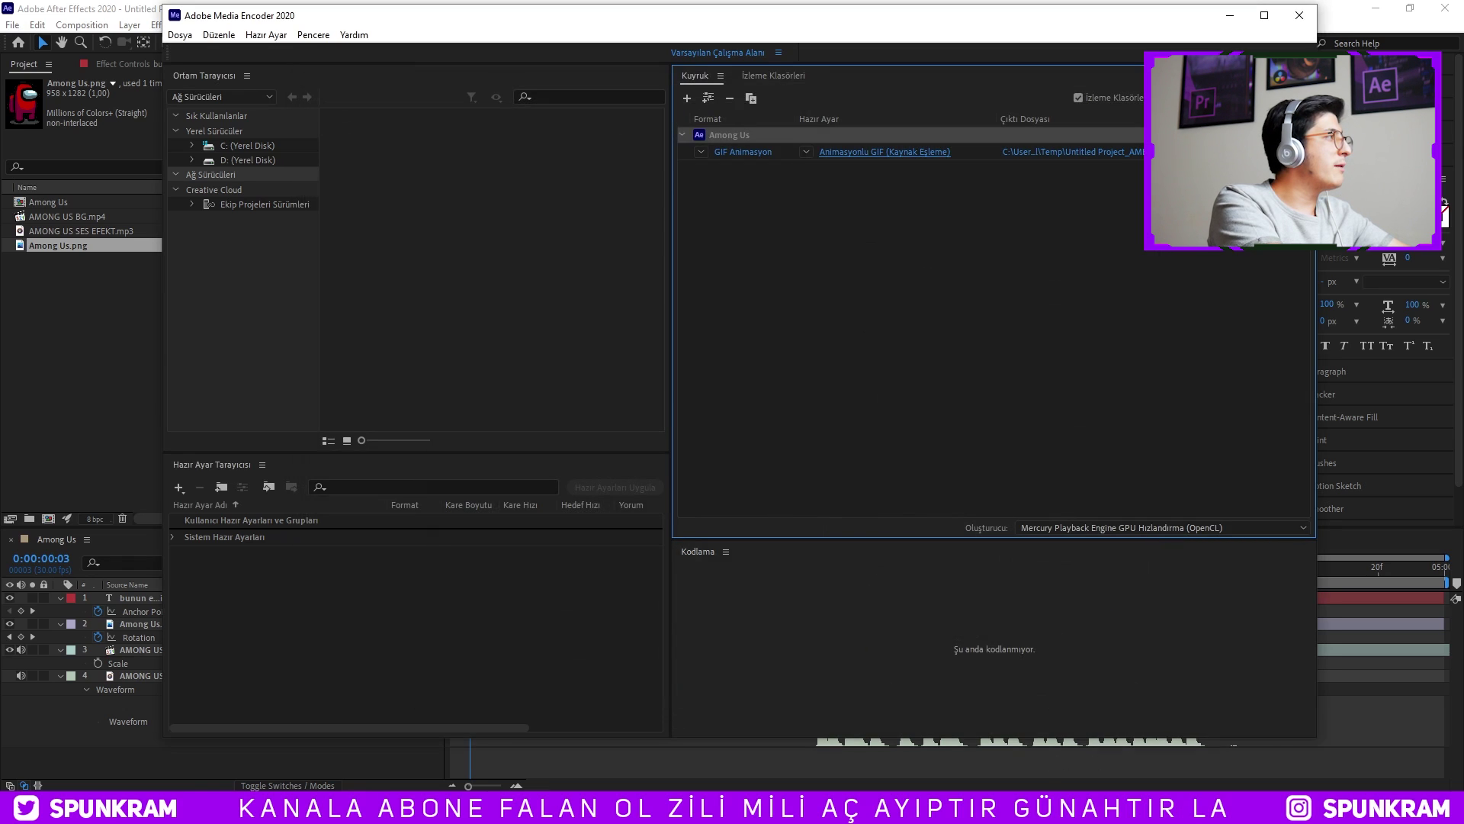